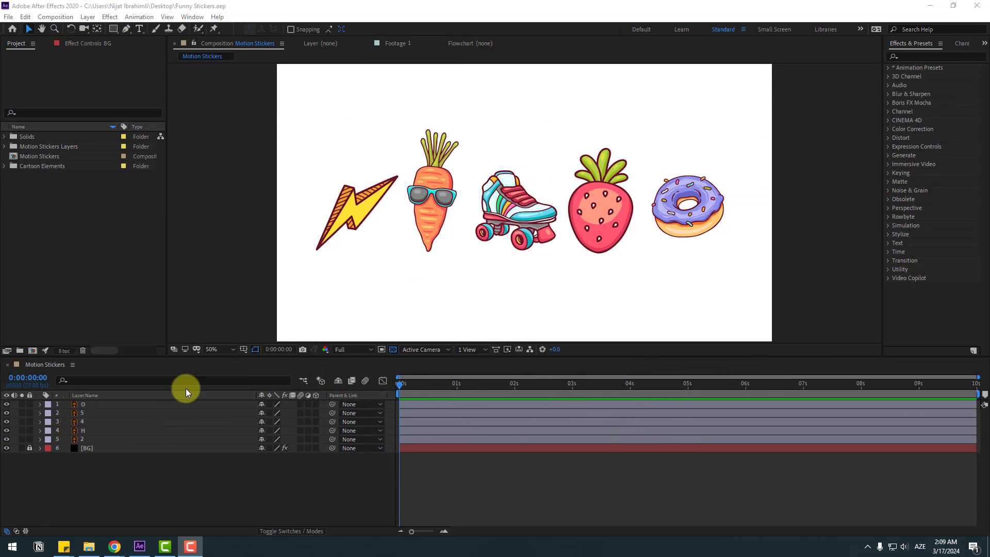
Create a paragraph text layer reading HELLO across the stickers in the composition
click(139, 29)
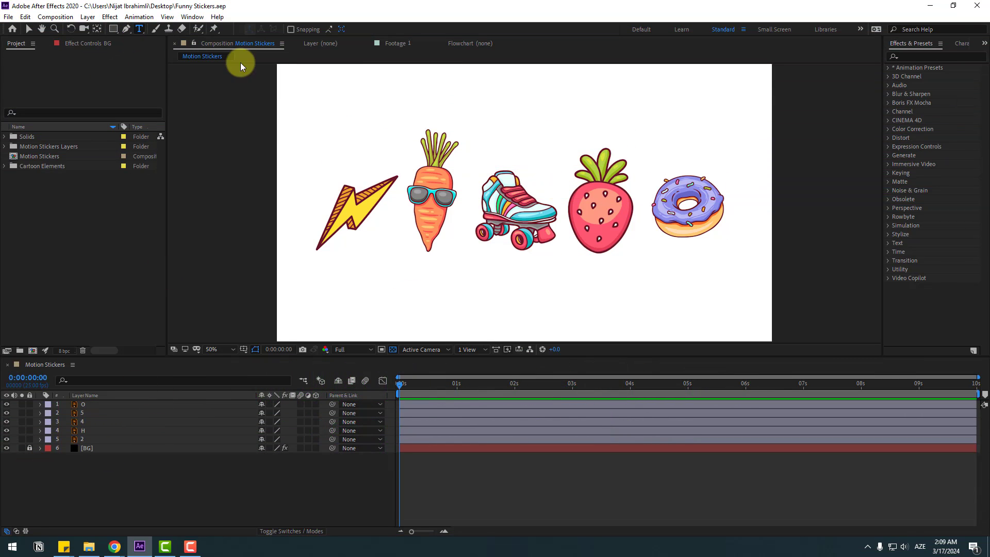
drag(335, 136, 705, 254)
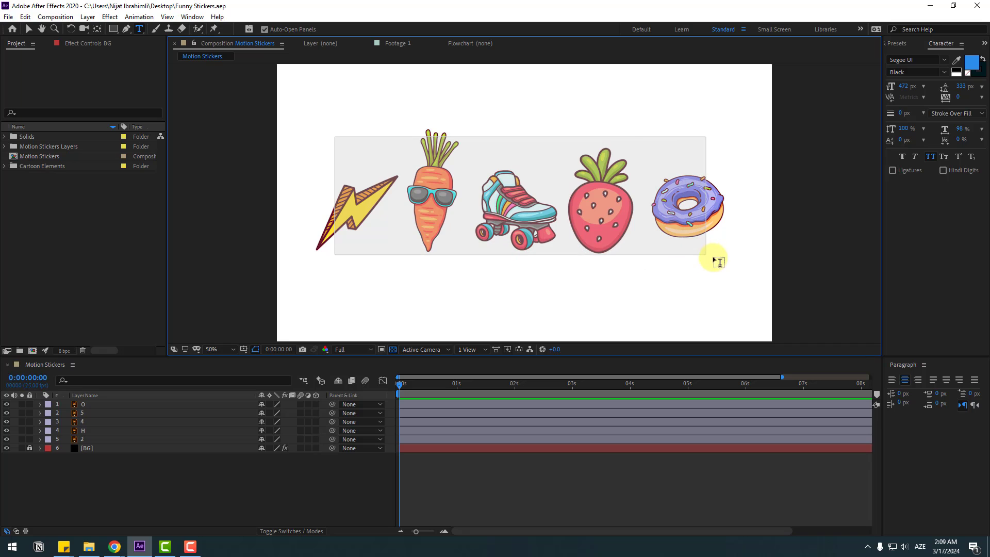
key(alt+shift)
text(HELLO)
click(28, 28)
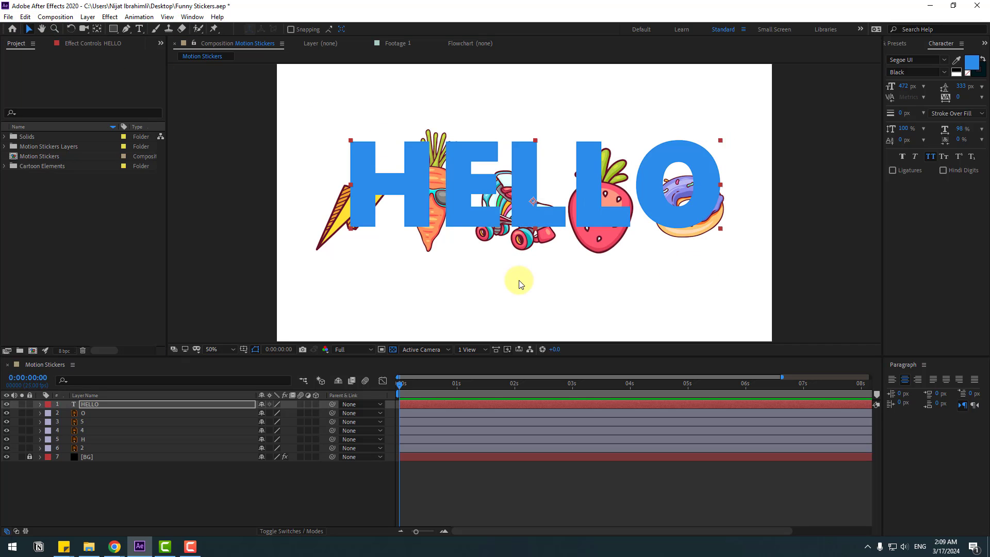
Centre the HELLO text horizontally and vertically in the composition using Align
click(192, 17)
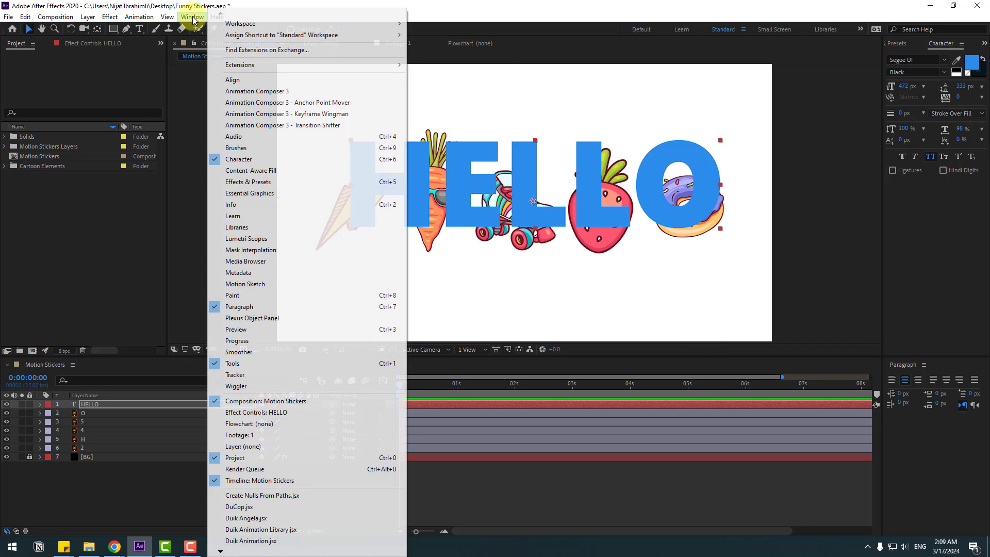
click(294, 79)
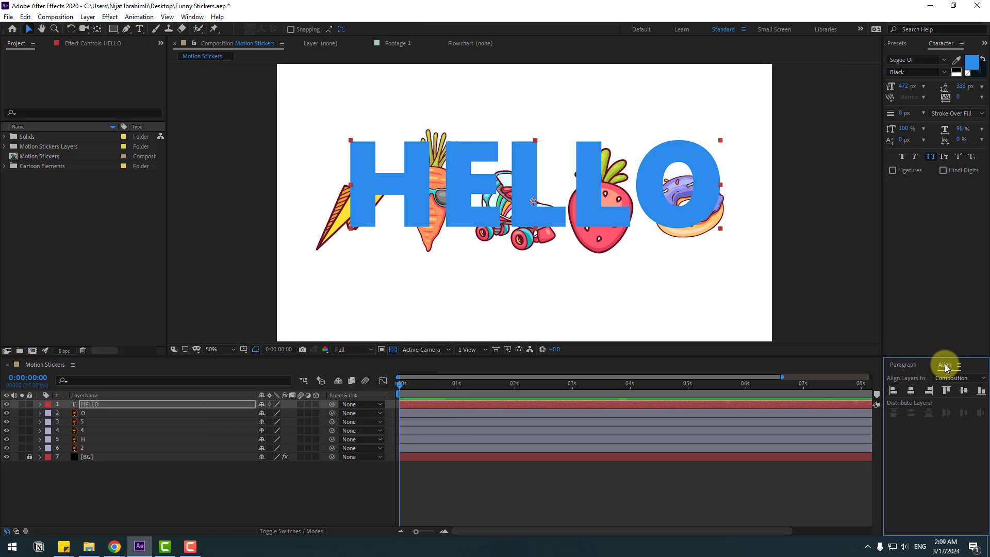
click(911, 390)
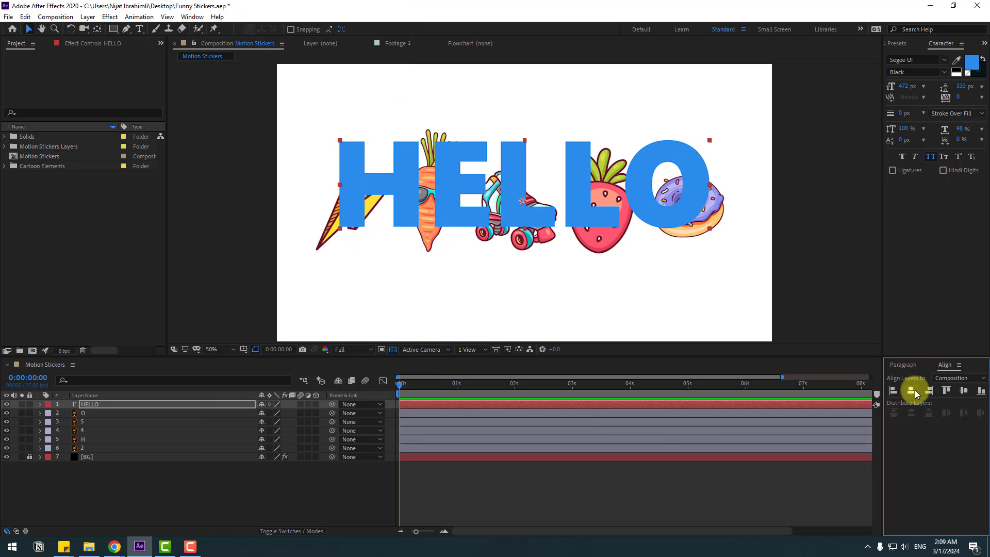
click(962, 392)
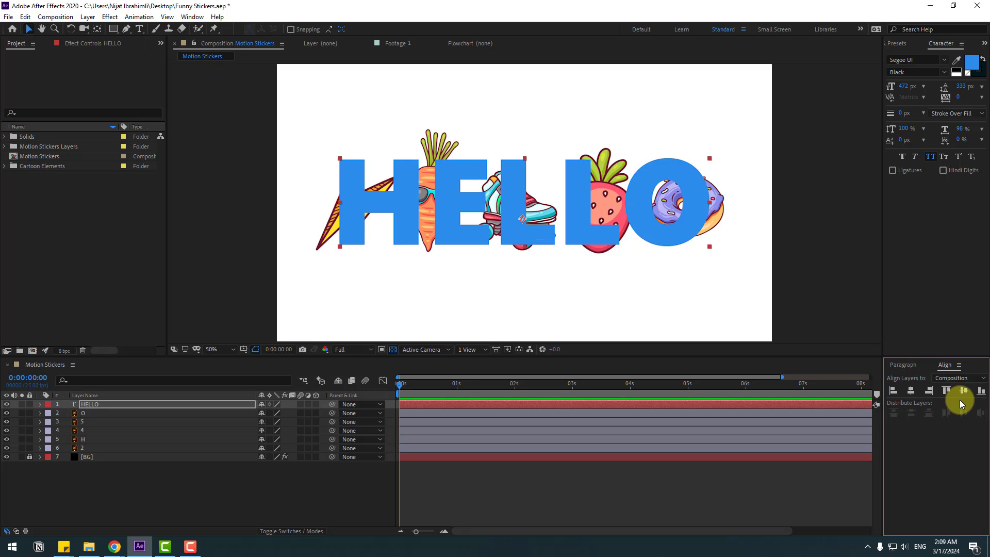
Set the HELLO layer's anchor point to its bottom centre with Animation Composer 3 - Anchor Point Mover
click(192, 16)
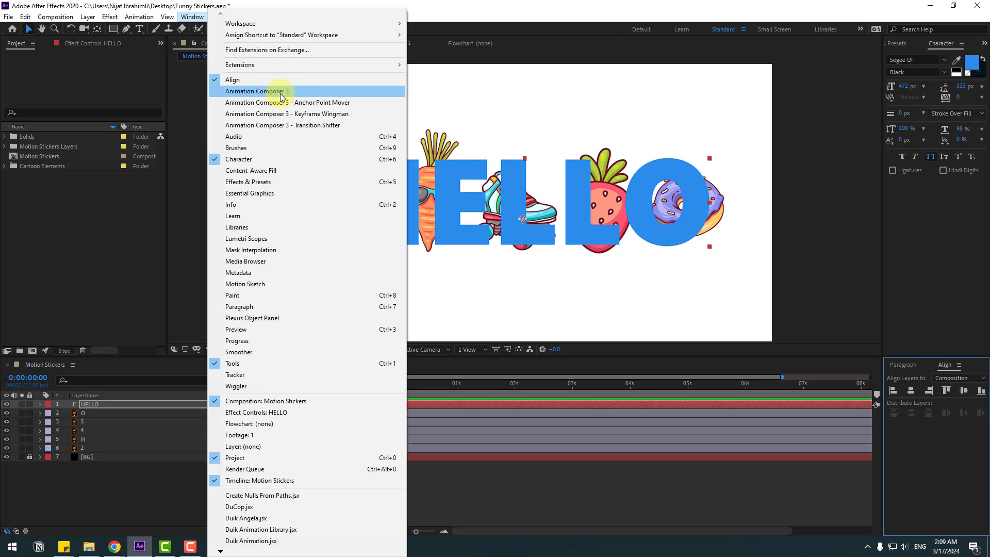
click(335, 106)
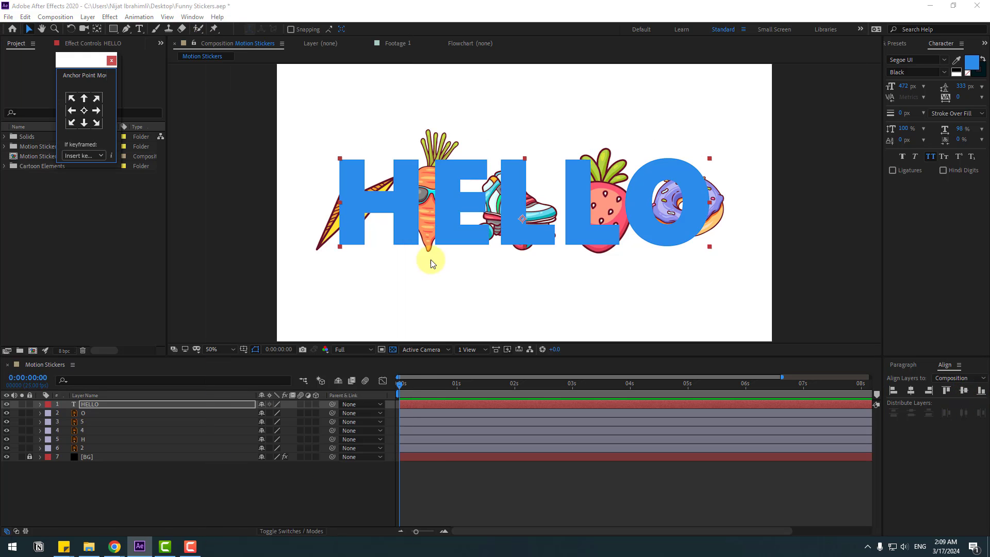
click(86, 125)
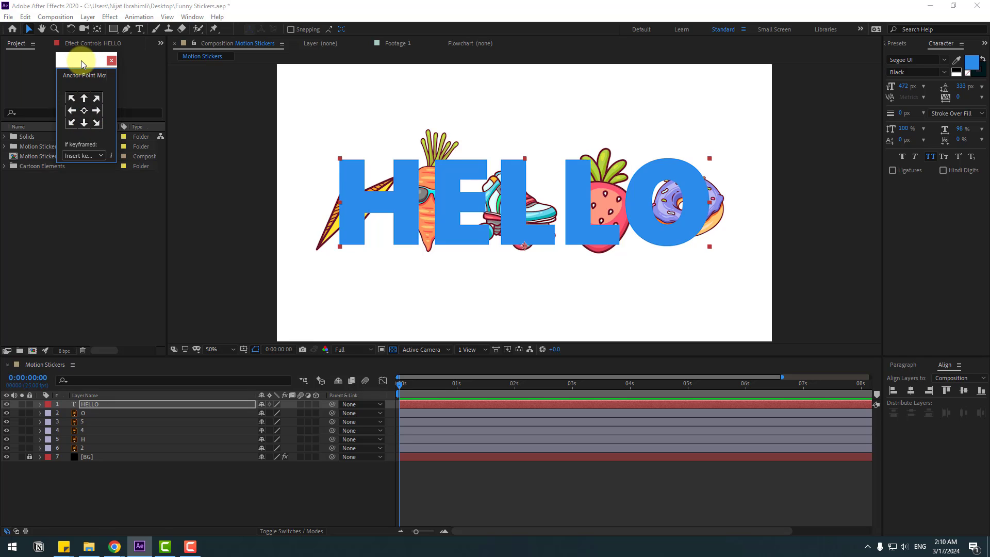
drag(89, 57, 76, 77)
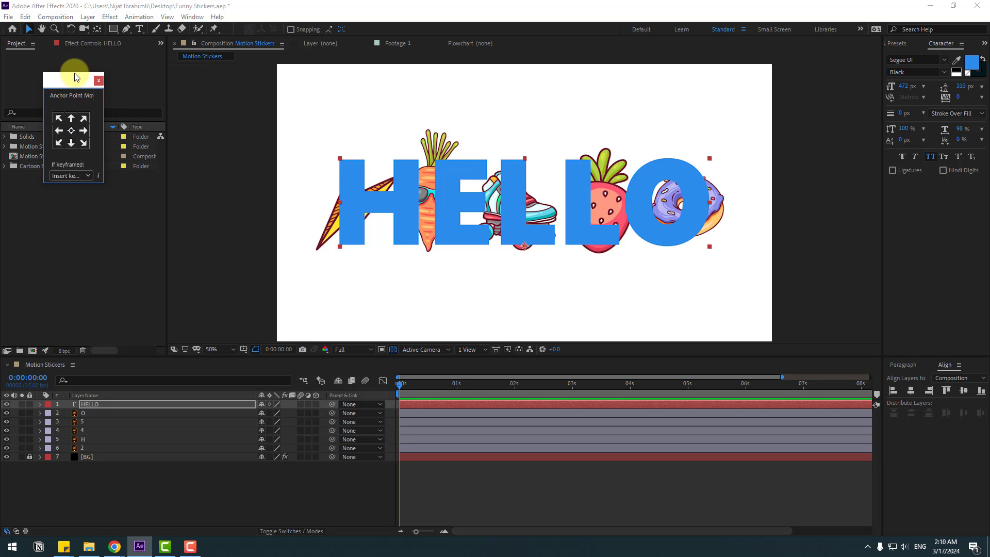
Try shifting the HELLO anchor point manually with the Pan Behind tool, and return it to the bottom centre
click(96, 29)
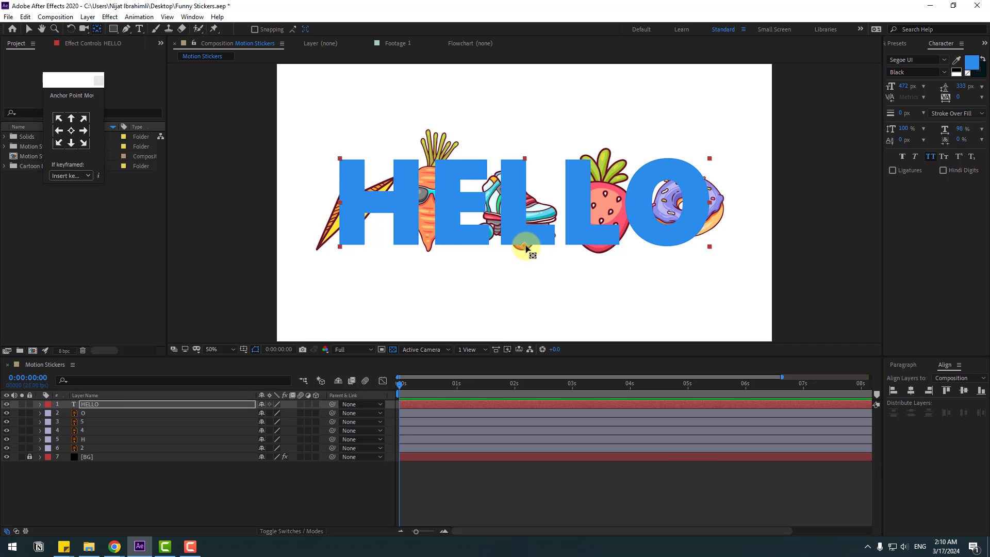
mouse_move(524, 246)
mouse_down()
mouse_move(511, 226)
mouse_move(523, 247)
mouse_up()
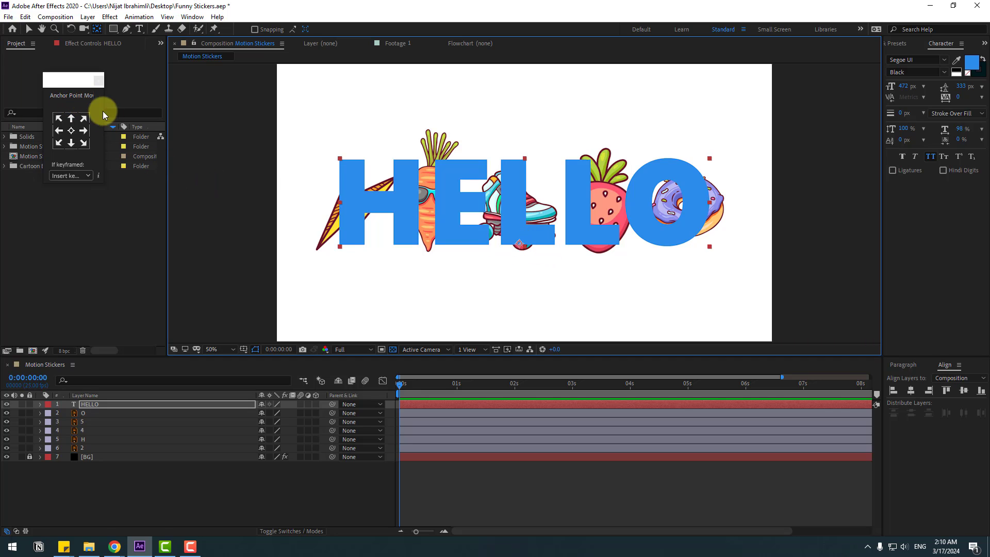
click(71, 145)
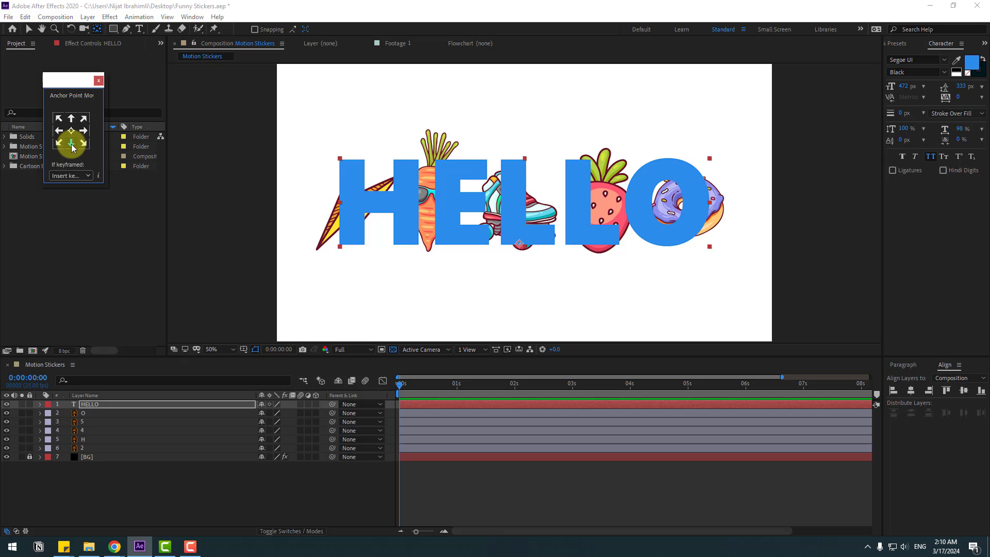
click(26, 30)
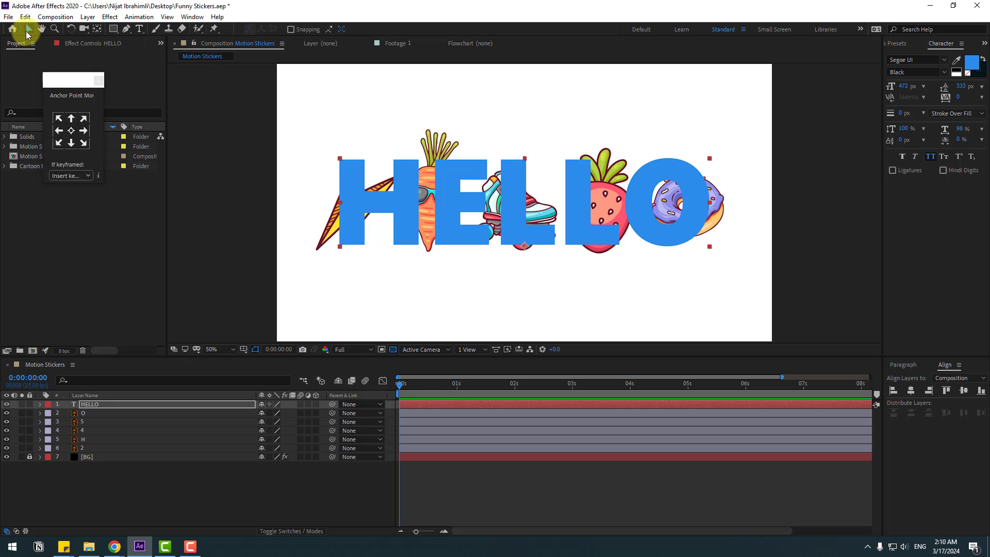
Solo the five sticker layers and set their anchor points to the bottom centre with Anchor Point Mover
drag(72, 80, 517, 283)
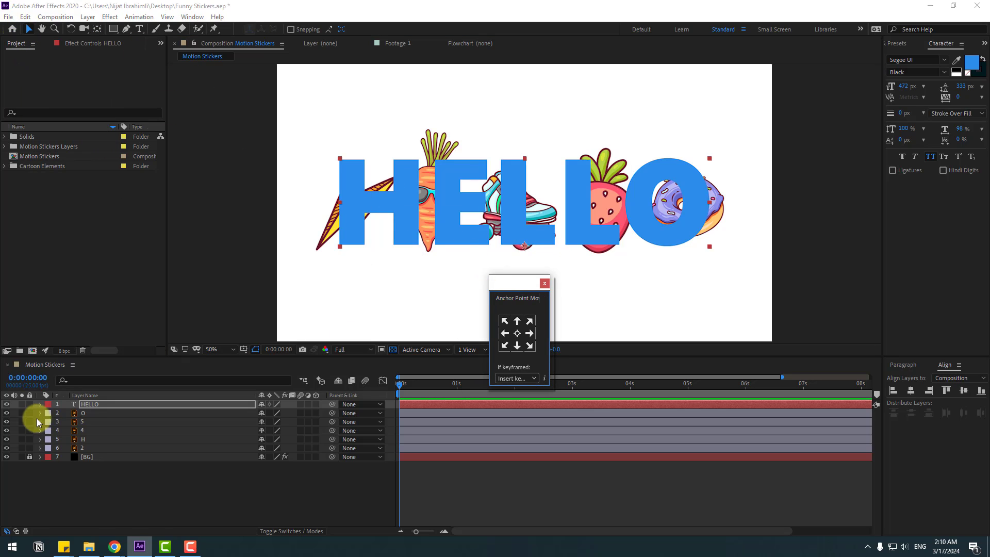
click(83, 448)
shift+click(98, 415)
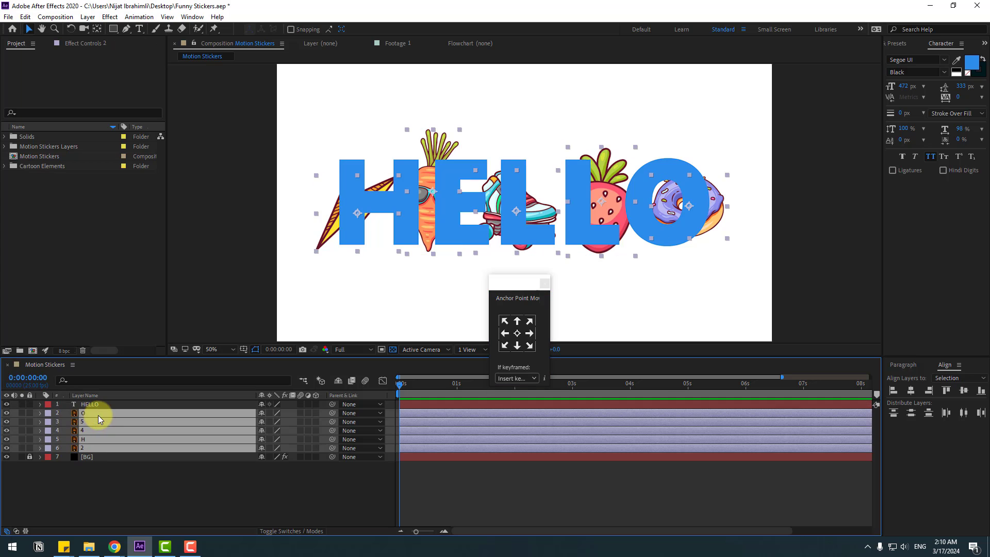
click(23, 413)
drag(510, 287, 432, 305)
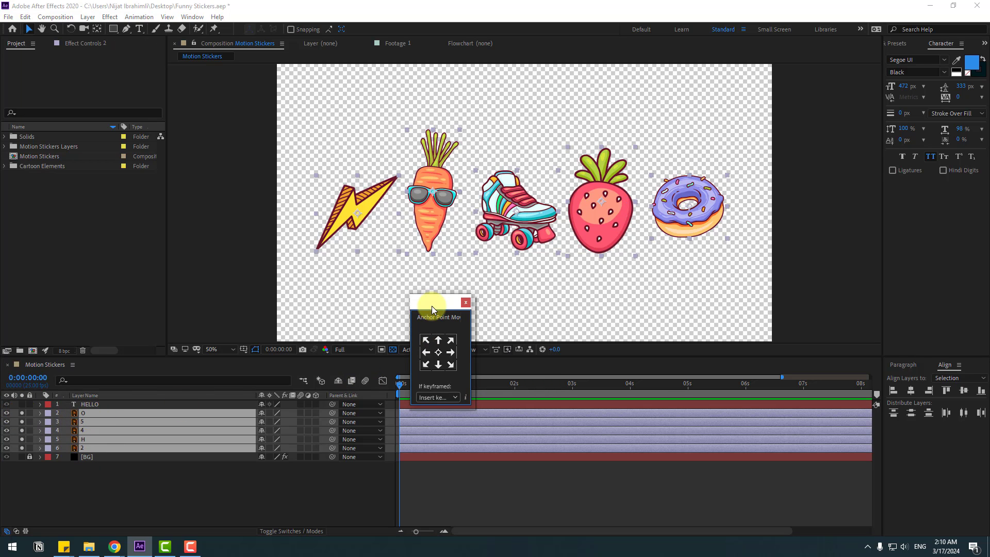
click(439, 366)
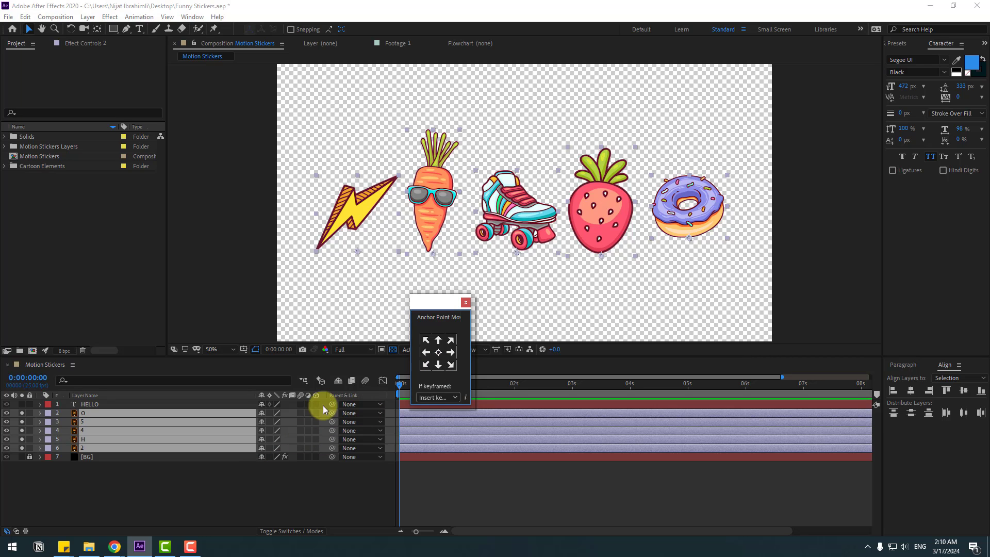
Unsolo and hide the five sticker layers, and close Anchor Point Mover
click(27, 448)
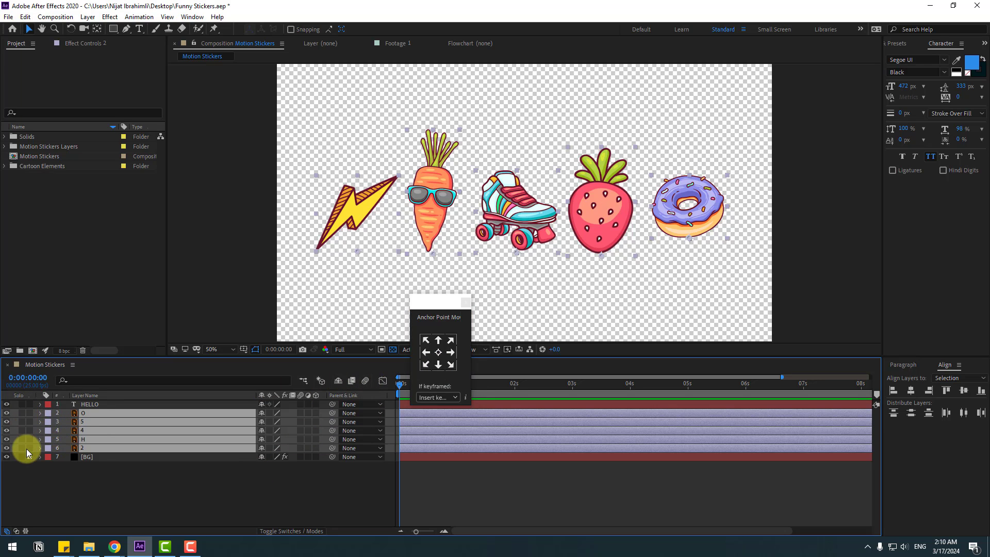
click(30, 456)
drag(7, 420, 7, 448)
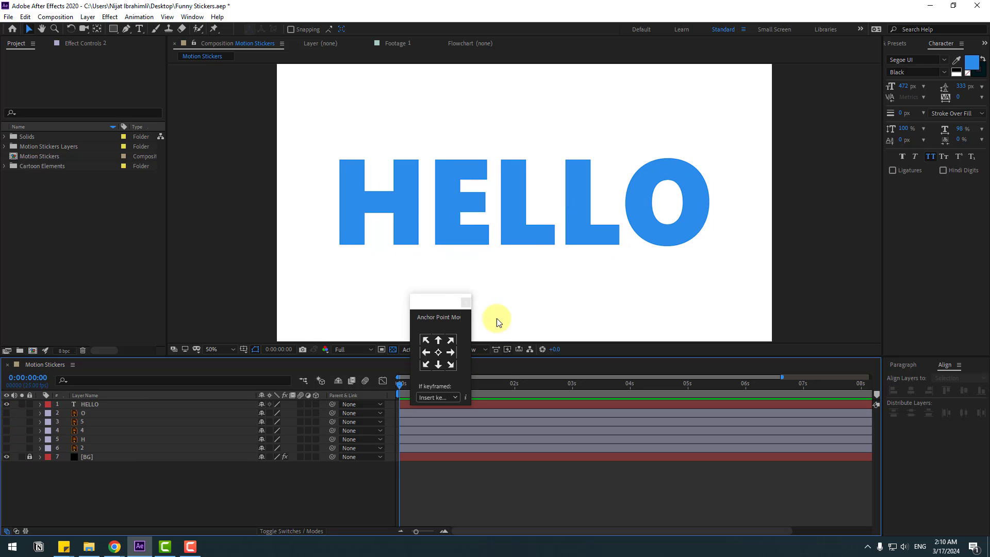
click(466, 302)
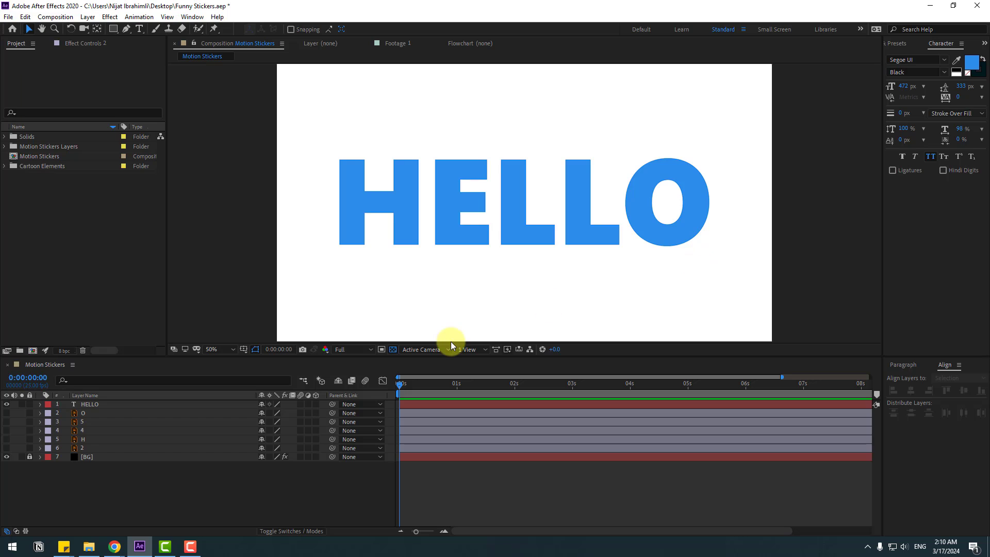
Duplicate the HELLO text layer four times
click(104, 404)
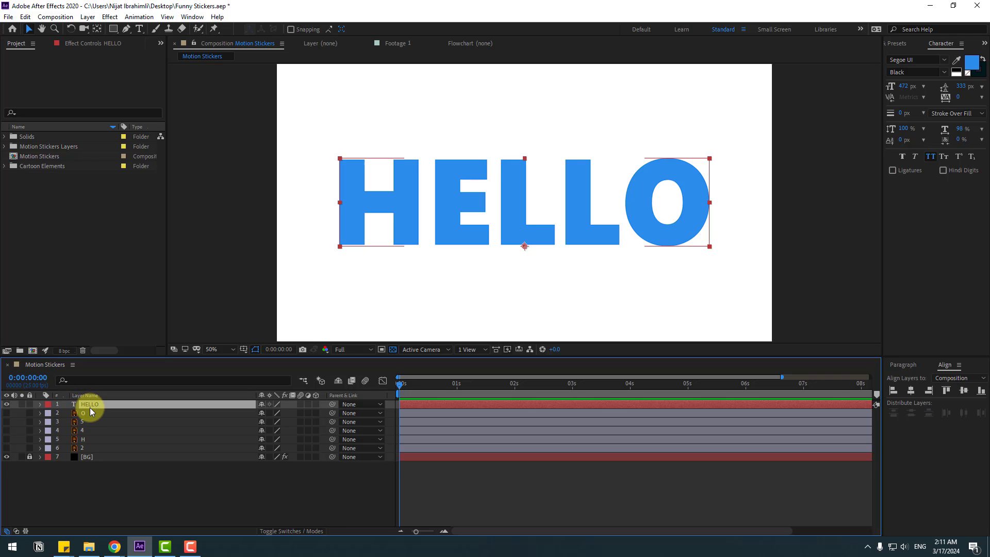
key(ctrl+d)
key(ctrl+d)
key(ctrl+d)
key(ctrl+d)
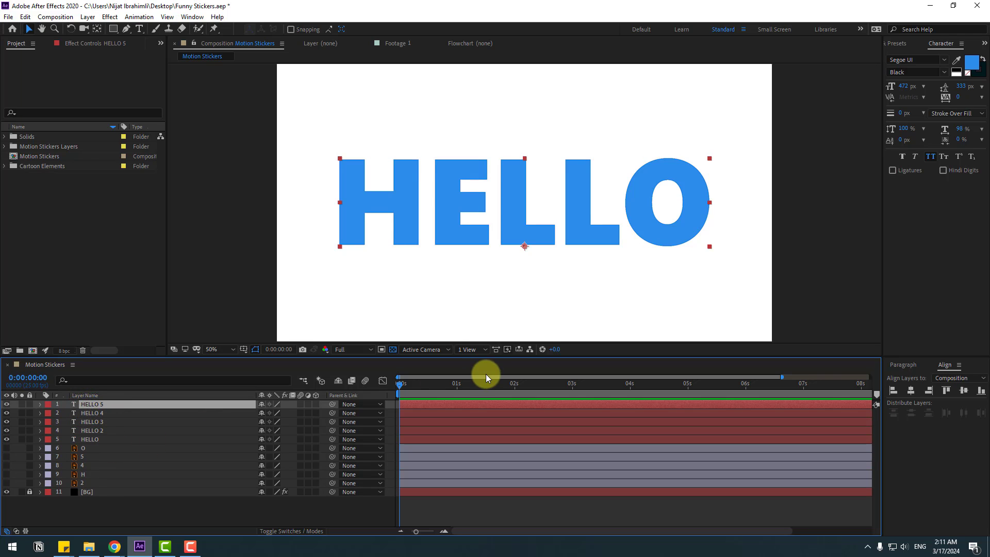
Rename the original HELLO text layer as TEXT_COLOR
click(87, 440)
key(Return)
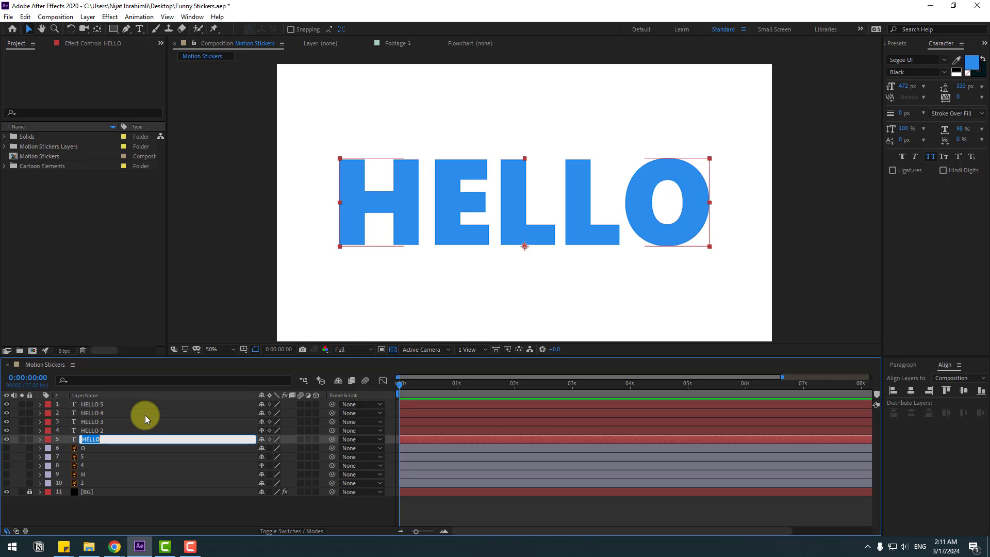
text(TEXT_COLOR)
key(Return)
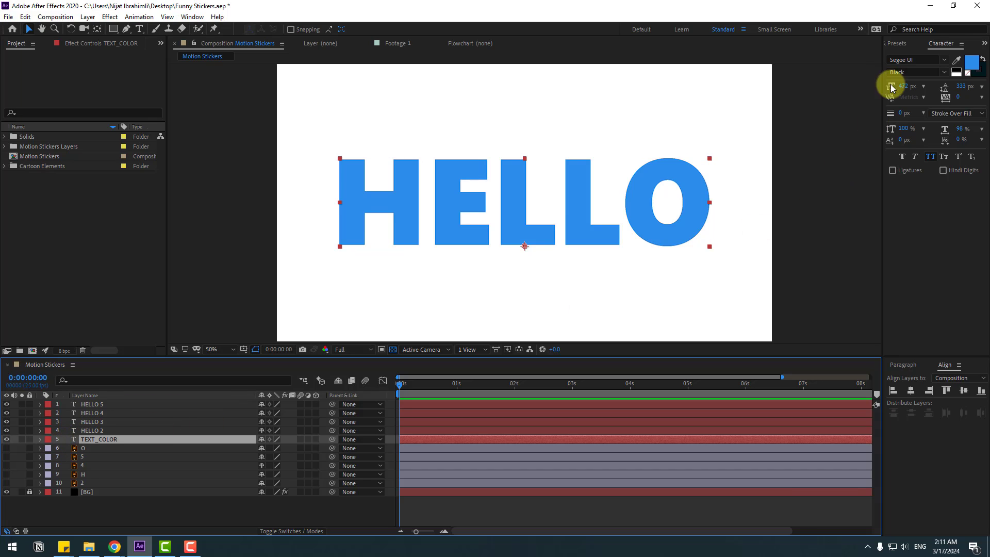
Apply a Fill effect with a red colour to the TEXT_COLOR layer
click(897, 44)
click(917, 57)
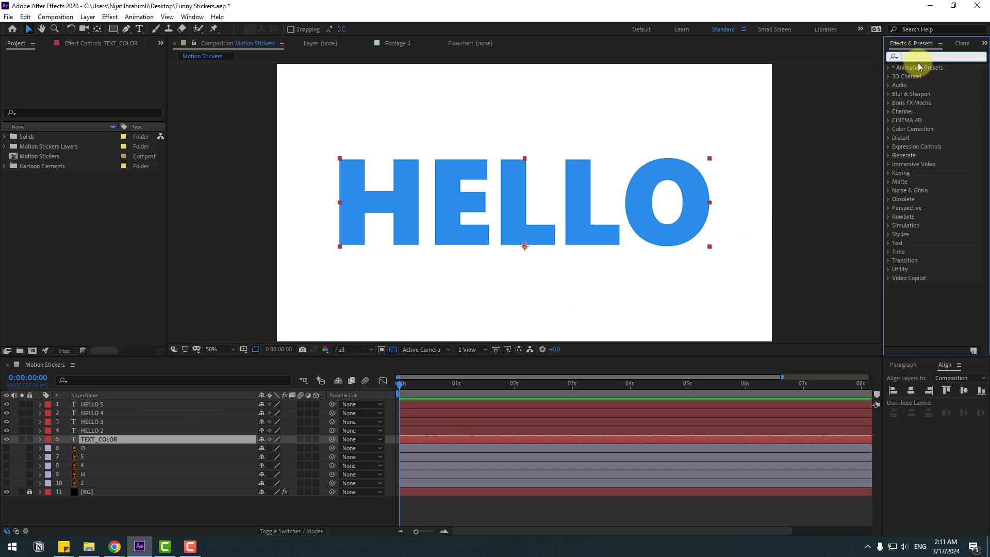
text(fill)
drag(925, 121, 103, 439)
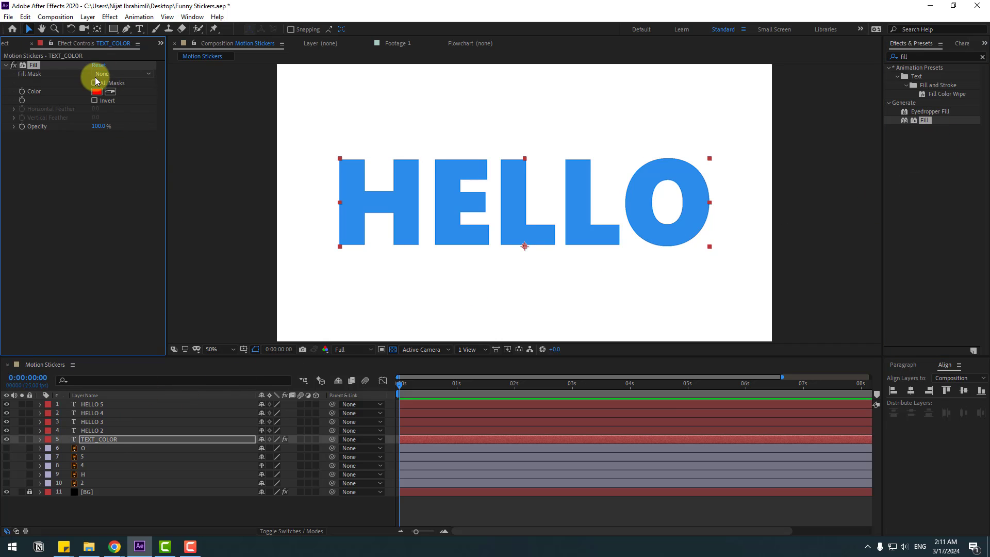
click(96, 97)
drag(314, 426, 384, 389)
click(487, 389)
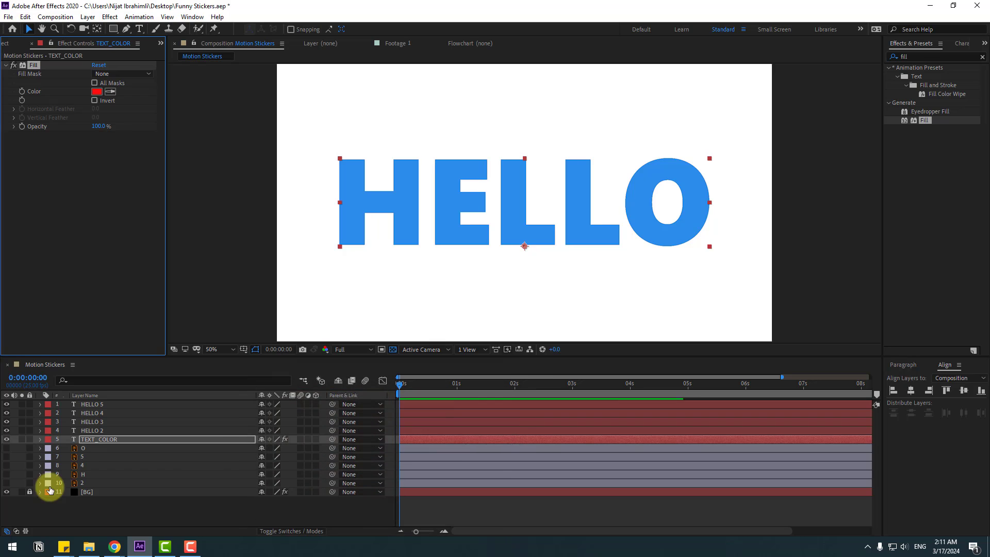
Lock the TEXT_COLOR layer and hide the four HELLO copies above it
click(29, 439)
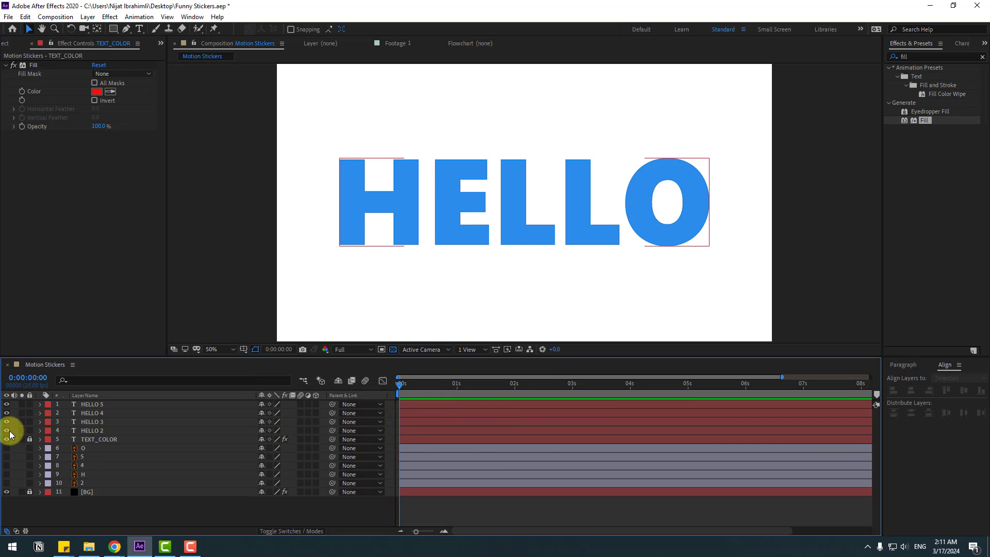
drag(6, 403, 6, 430)
Show the HELLO 2 layer and replace its text with the single letter H
click(80, 431)
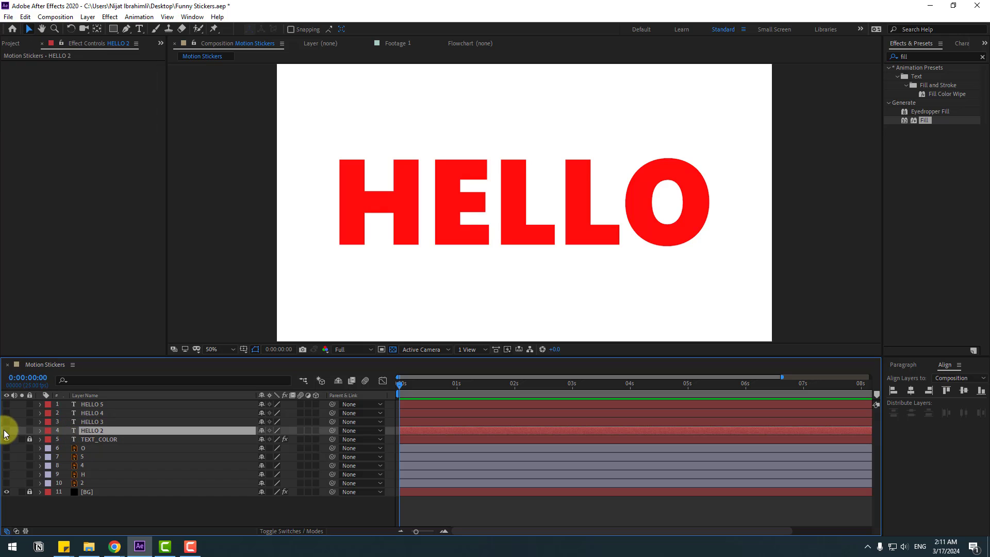
click(6, 430)
double_click(90, 434)
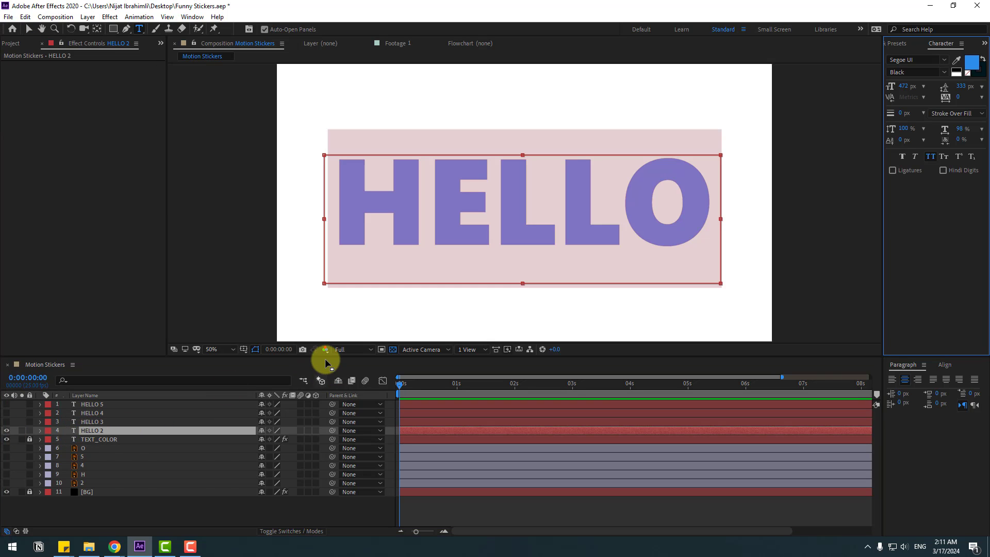
text(H)
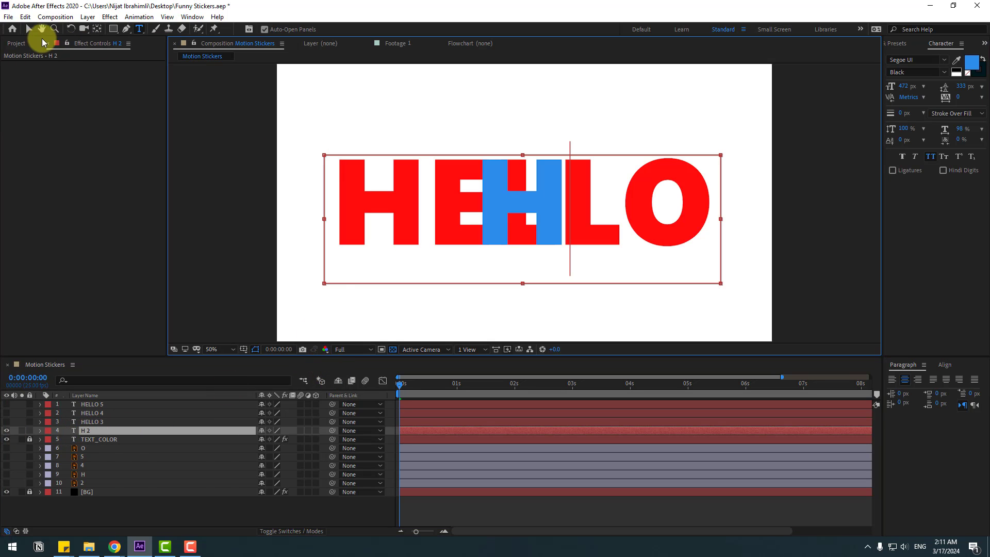
Move the blue H so it exactly covers the first letter of the red HELLO text
click(30, 30)
drag(470, 245, 505, 226)
key(ctrl+z)
key(ctrl+z)
key(ctrl+z)
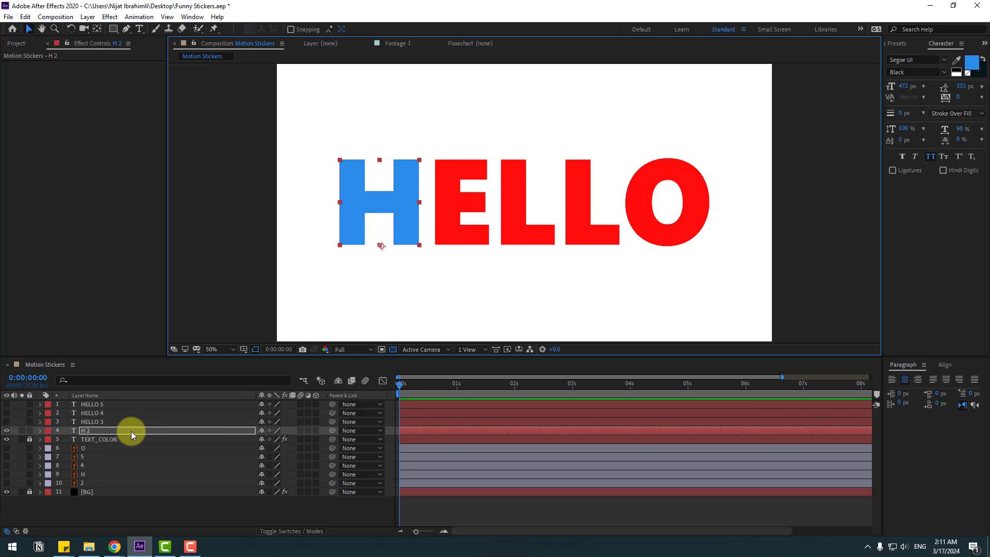
Show the HELLO 3 layer and replace its text with the single letter E
click(92, 423)
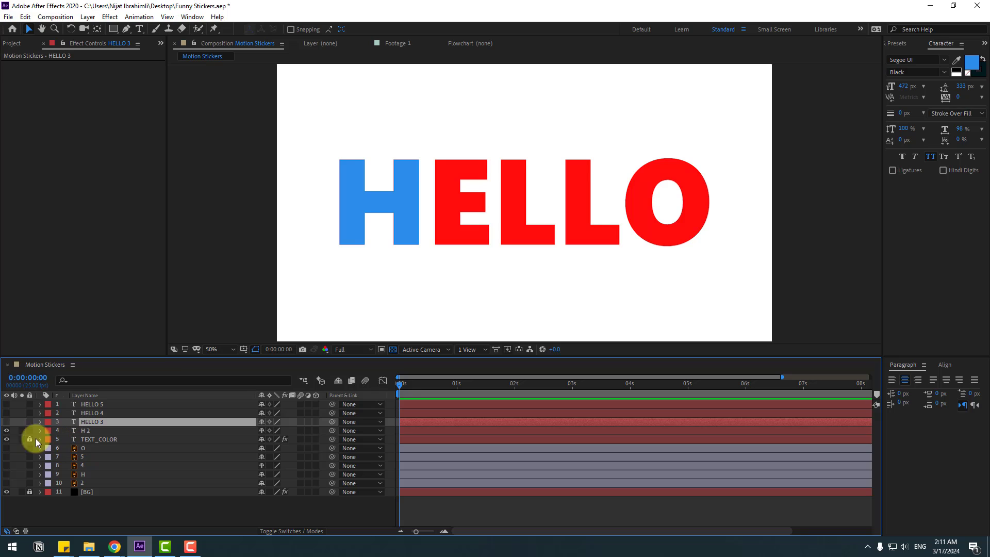
drag(8, 426, 7, 420)
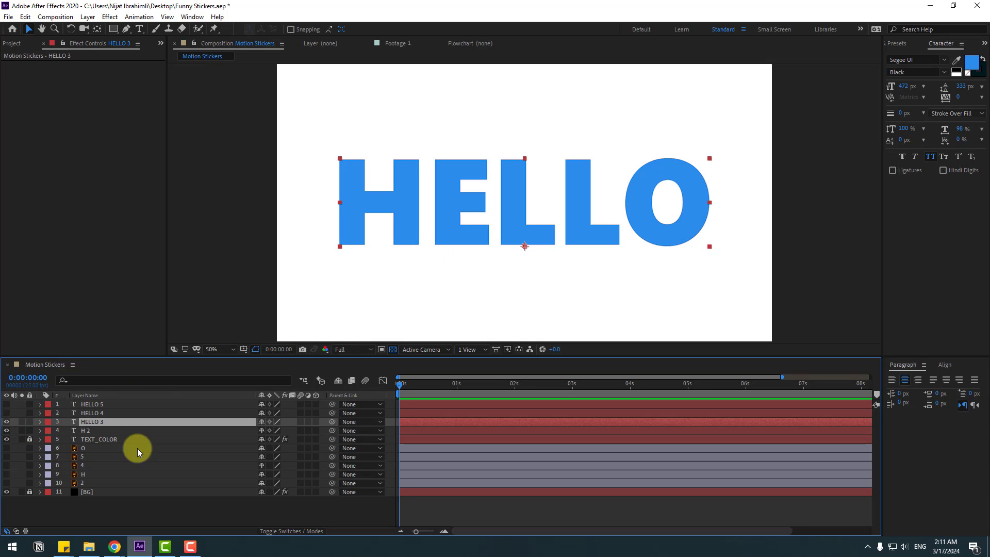
double_click(88, 422)
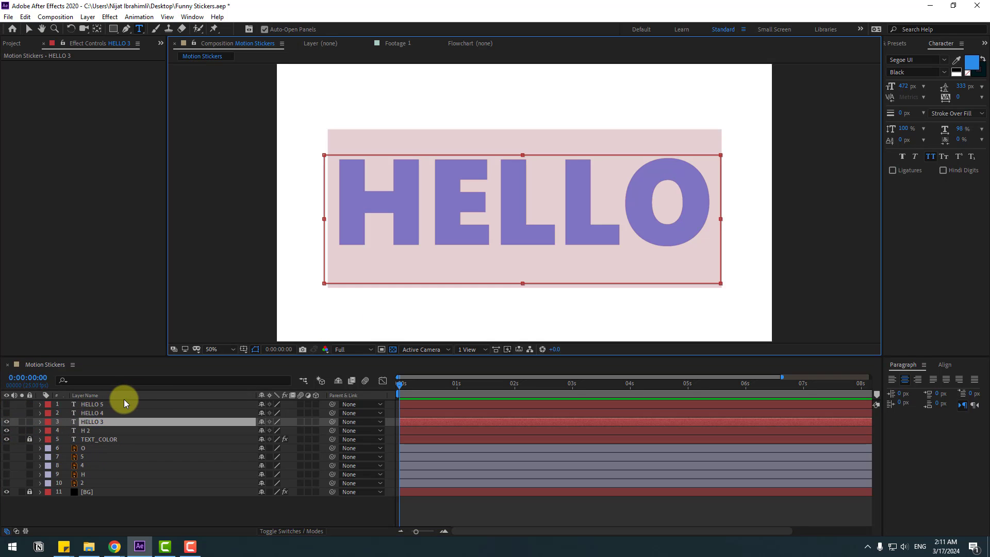
text(E)
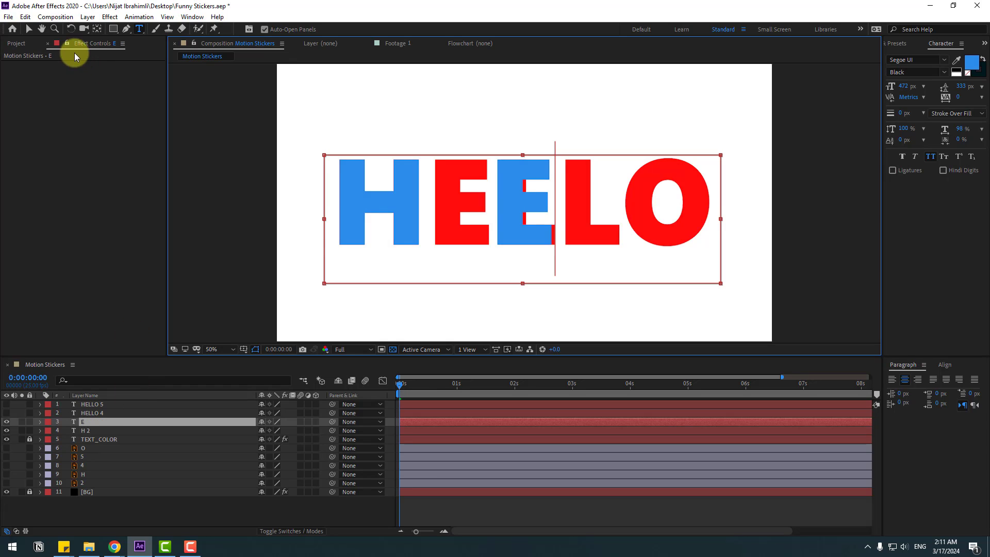
Move the blue E so it exactly covers the second letter of the red HELLO text
click(30, 29)
key(shift+Left)
key(shift+Left)
key(shift+Left)
key(shift+Left)
key(shift+Left)
key(shift+Left)
key(shift+Left)
key(shift+Left)
key(shift+Left)
key(shift+Left)
key(shift+Left)
key(shift+Left)
key(shift+Left)
key(shift+Left)
key(shift+Left)
key(shift+Left)
key(shift+Left)
key(shift+Left)
key(shift+Left)
key(shift+Left)
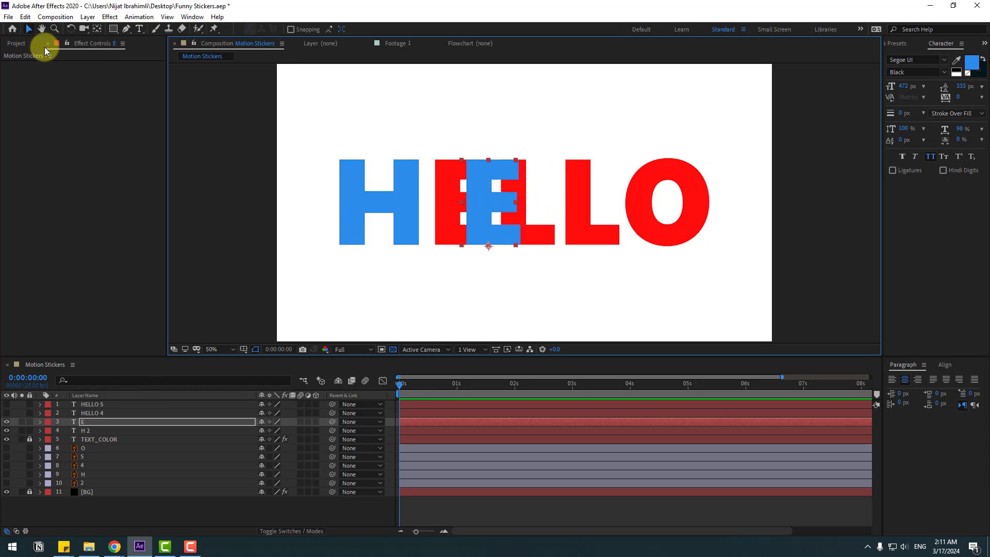
click(85, 421)
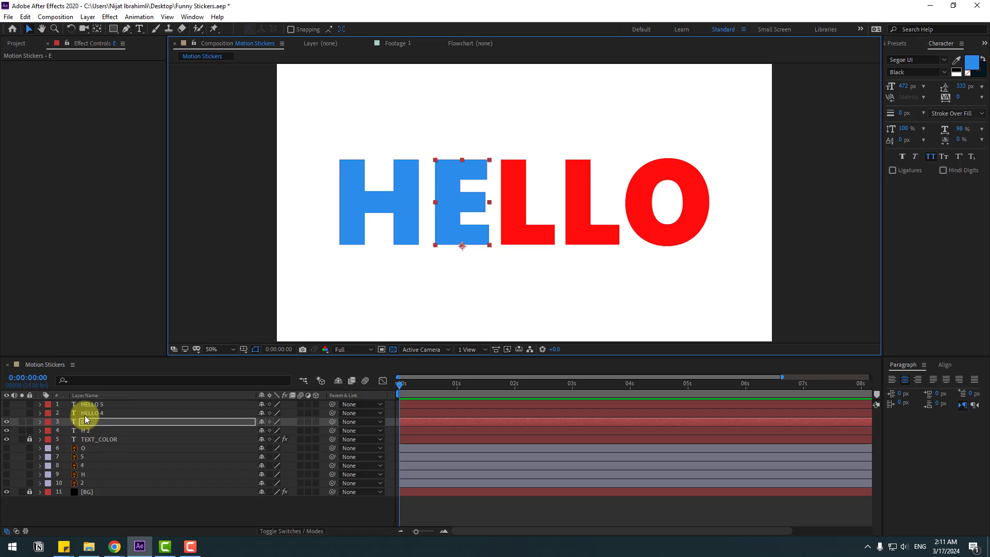
Show the HELLO 4 layer, replace its text with the letter L and align it over the first red L
click(7, 412)
click(92, 414)
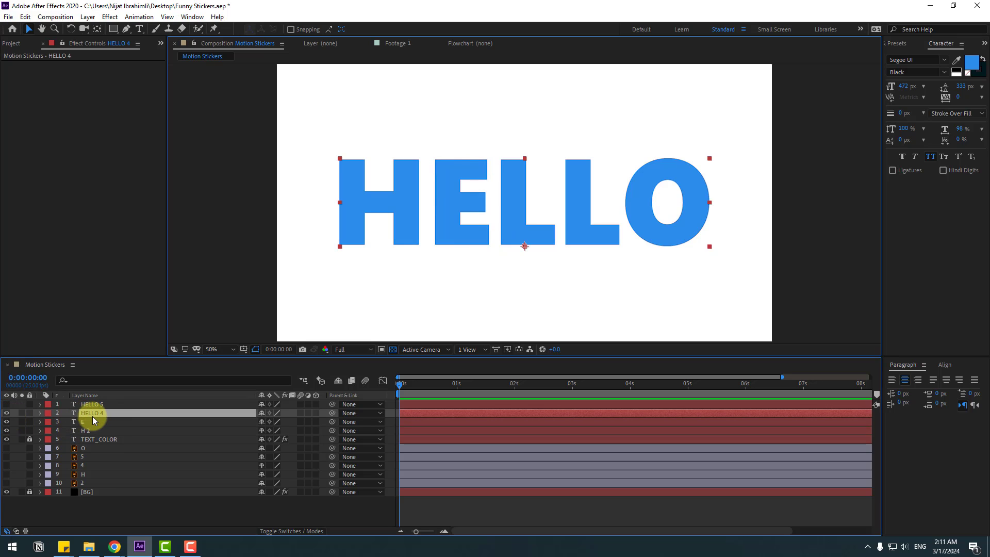
double_click(111, 410)
text(L)
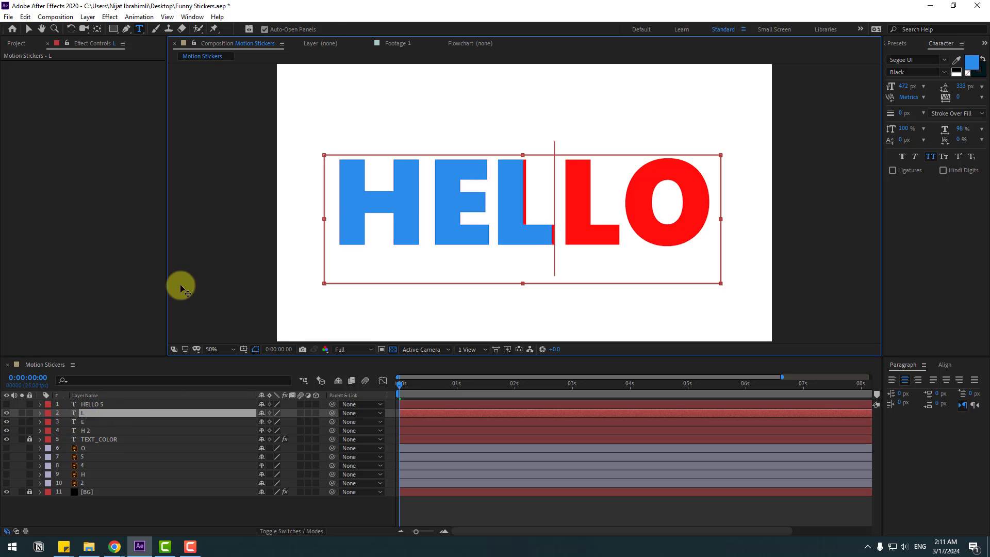
click(29, 29)
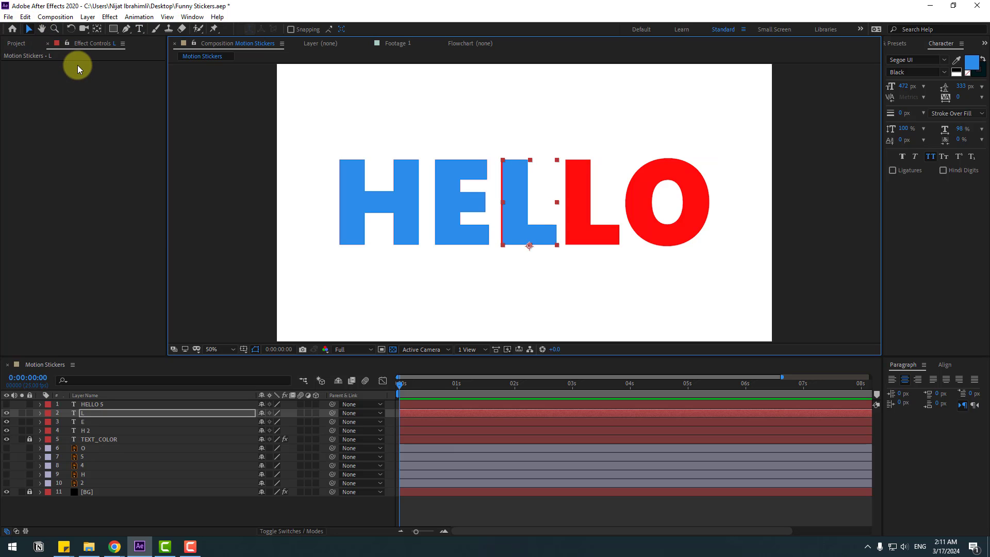
Duplicate the L layer and move the copy so it exactly covers the second red L
click(84, 414)
key(ctrl+d)
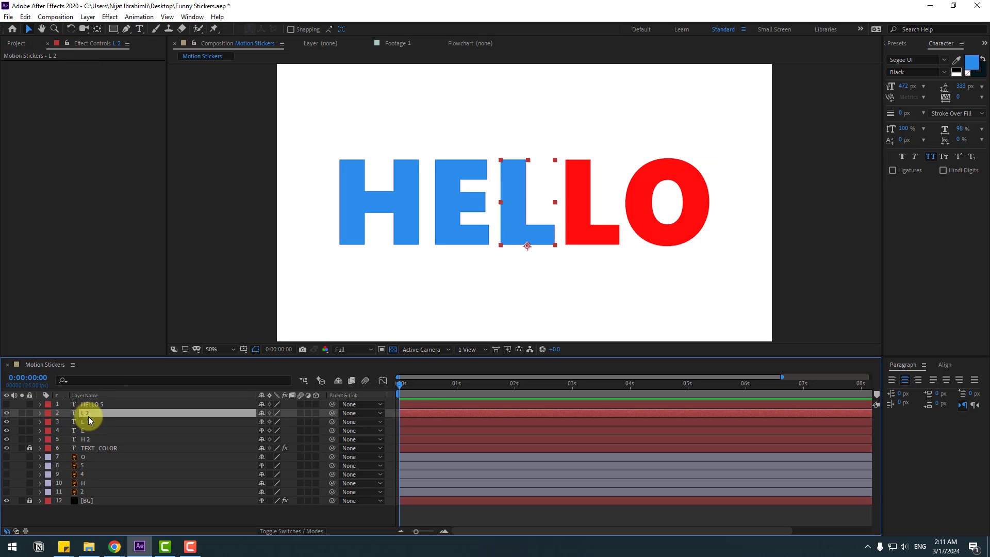
key(shift+Right)
key(shift+Right)
key(shift+Right)
key(shift+Right)
key(shift+Right)
key(shift+Right)
key(shift+Right)
key(shift+Right)
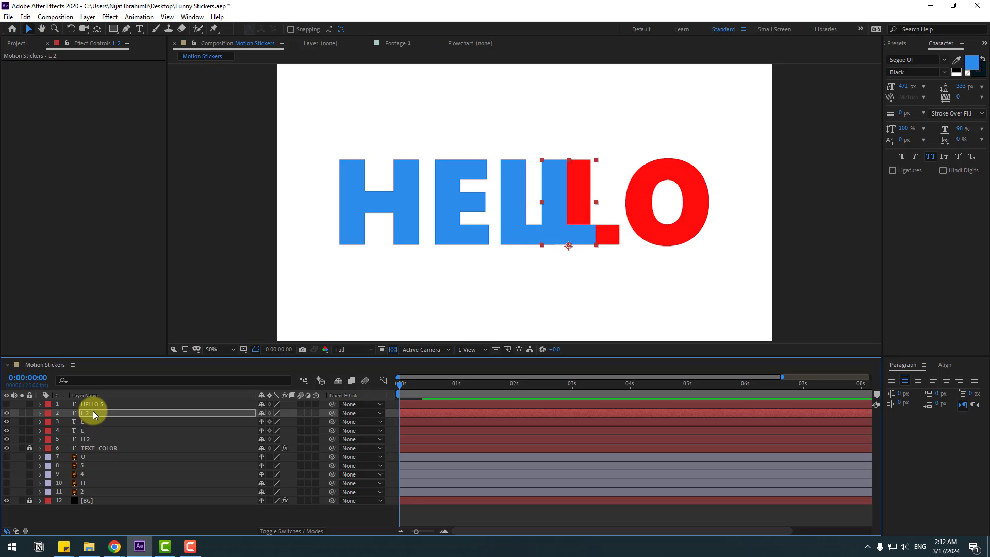
key(shift+Right)
key(shift+Right)
key(shift+Right)
key(shift+Right)
key(shift+Right)
key(shift+Right)
key(shift+Right)
key(shift+Right)
key(shift+Right)
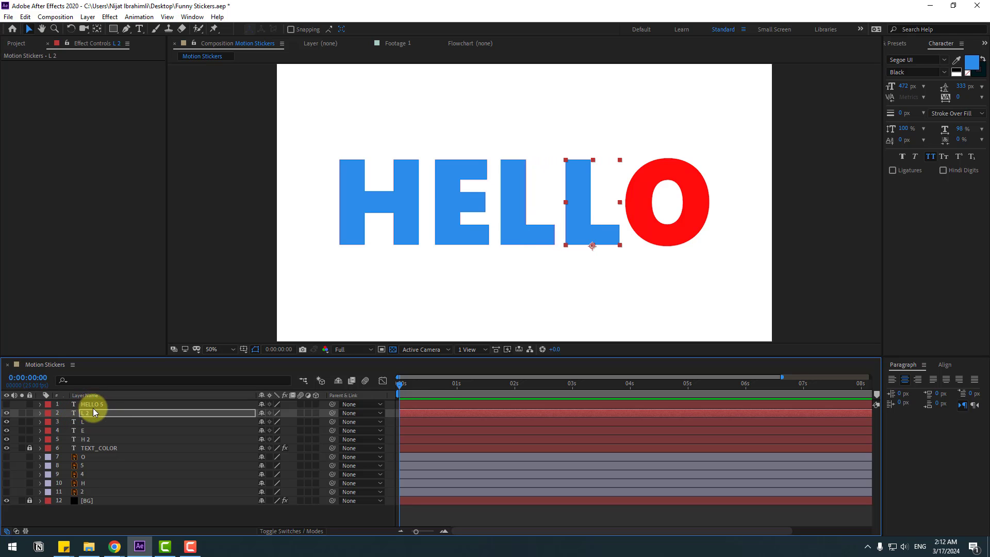
Show the HELLO 5 layer and replace its text with the single letter O
click(7, 405)
double_click(98, 404)
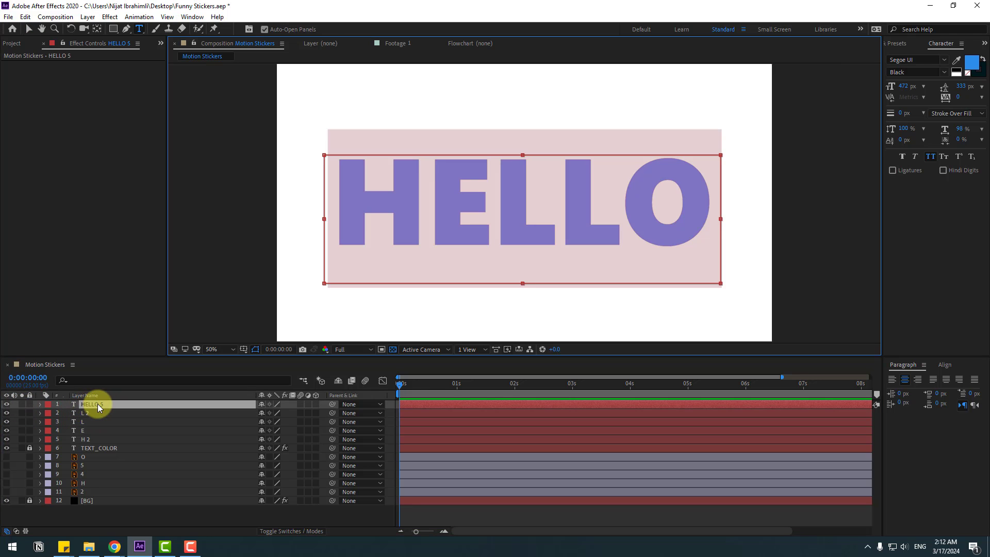
text(O)
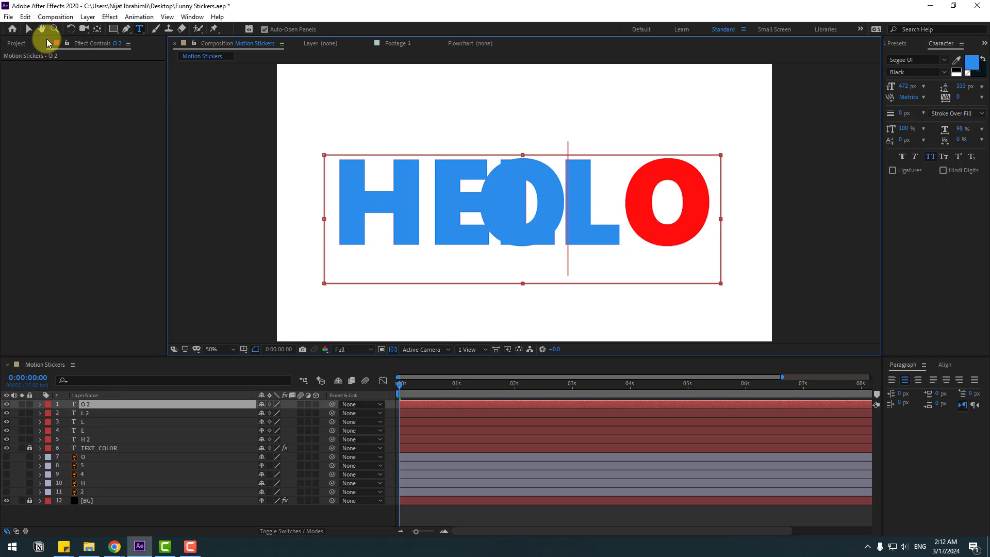
Move the blue O so it covers the last letter of the red HELLO text
click(28, 29)
key(shift+Right)
key(shift+Right)
key(shift+Right)
key(shift+Right)
key(shift+Right)
key(shift+Right)
key(shift+Right)
key(shift+Right)
key(shift+Right)
key(shift+Right)
key(shift+Right)
key(shift+Right)
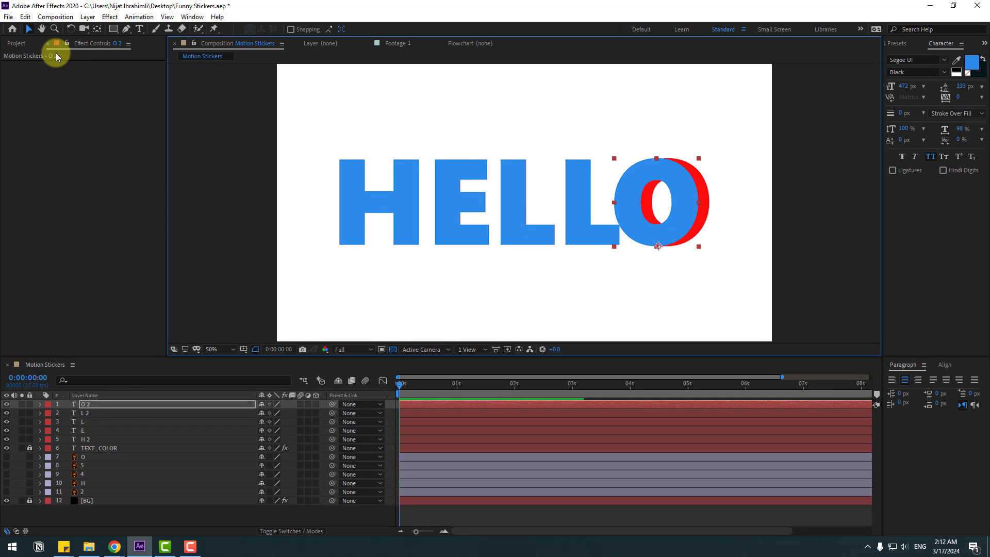
key(Right)
key(Right)
key(Right)
key(Right)
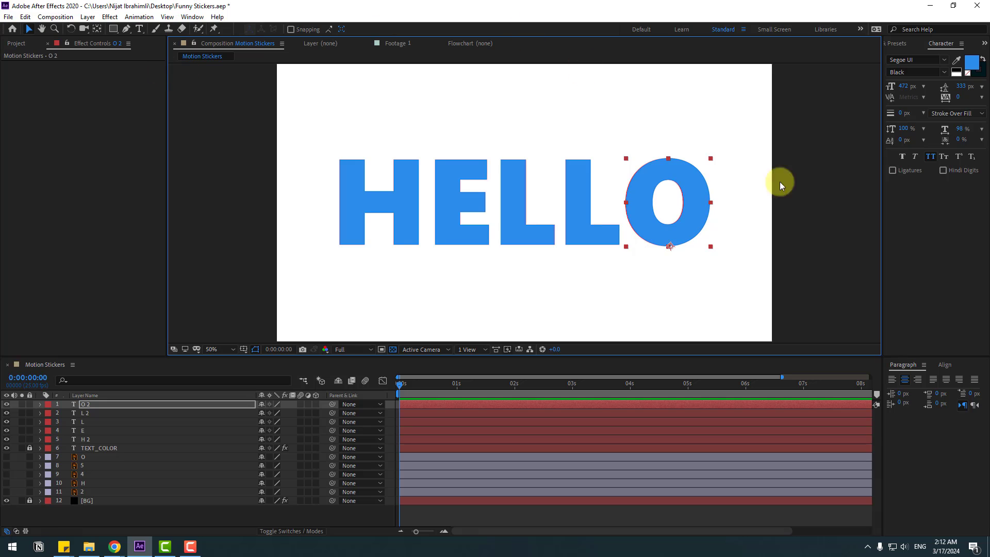
Unlock the TEXT_COLOR reference layer and delete it
click(29, 447)
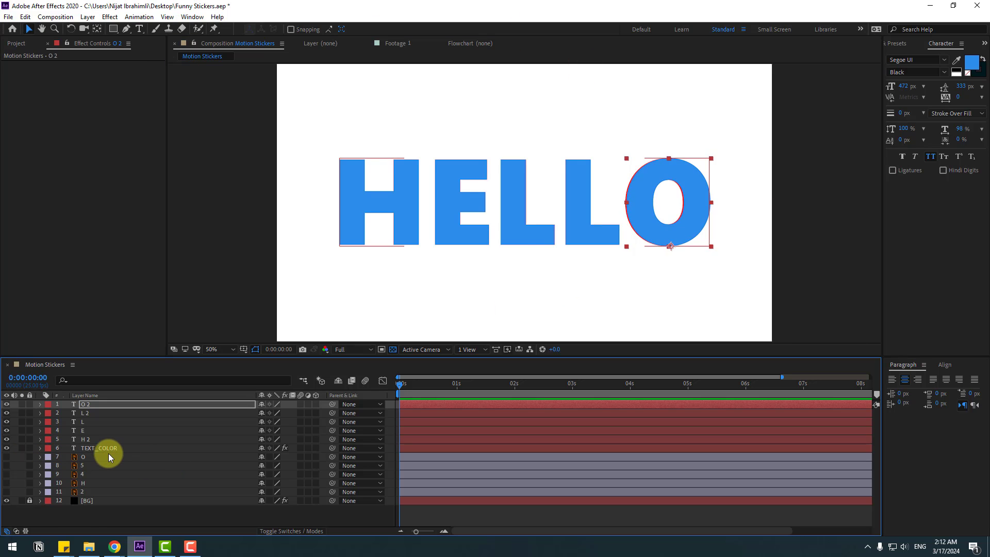
click(108, 450)
key(Delete)
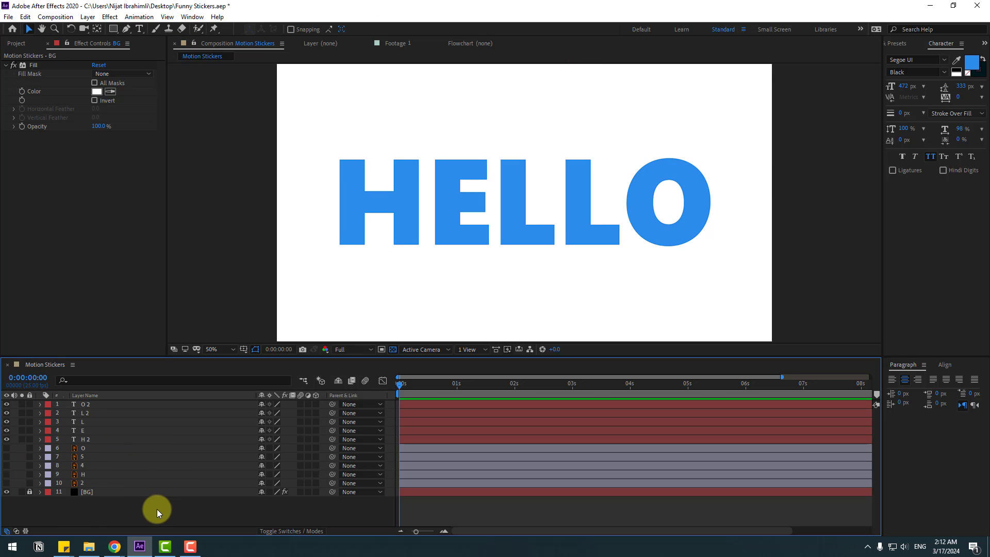
On the H 2 layer, unlink the Scale proportions and add a Scale keyframe at 0:00:00:00 with the height at 0%
click(86, 439)
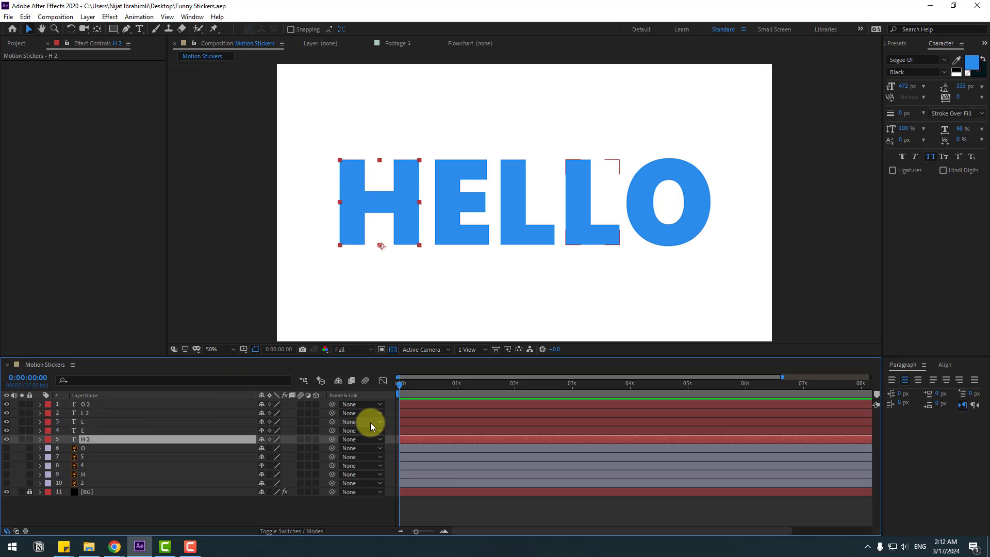
key(s)
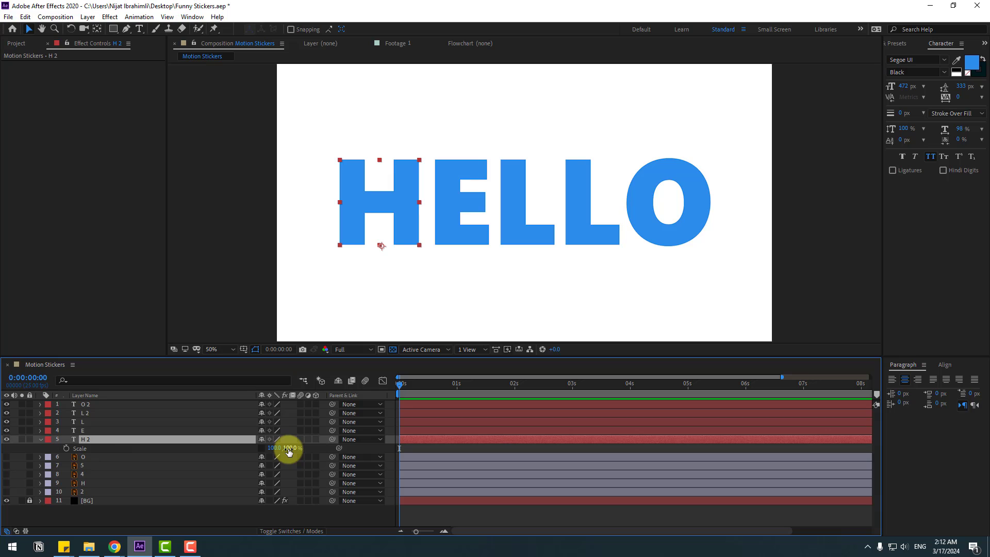
text(0)
key(Return)
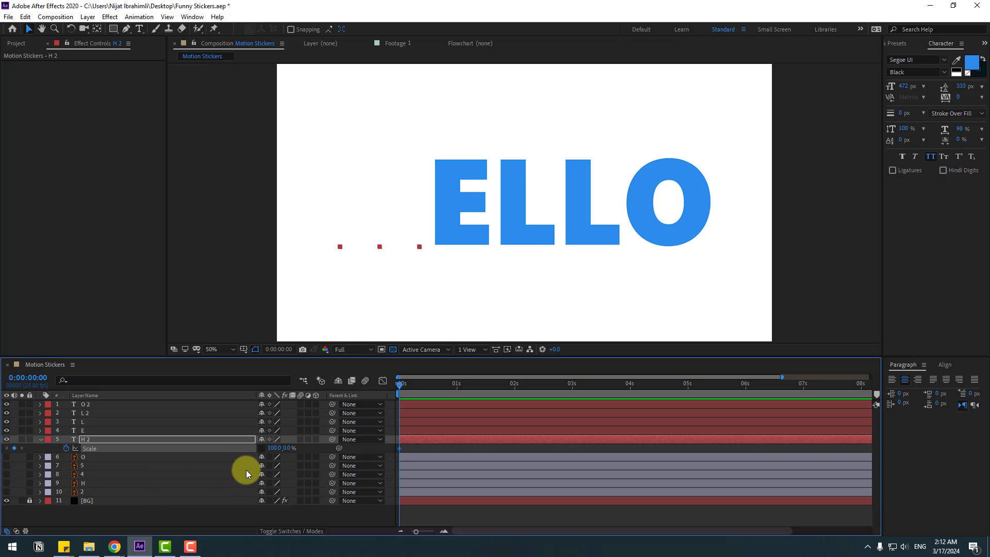
Go 10 frames forward to 0:00:00:10 and keyframe the H 2 scale at 80% width and 110% height
click(279, 351)
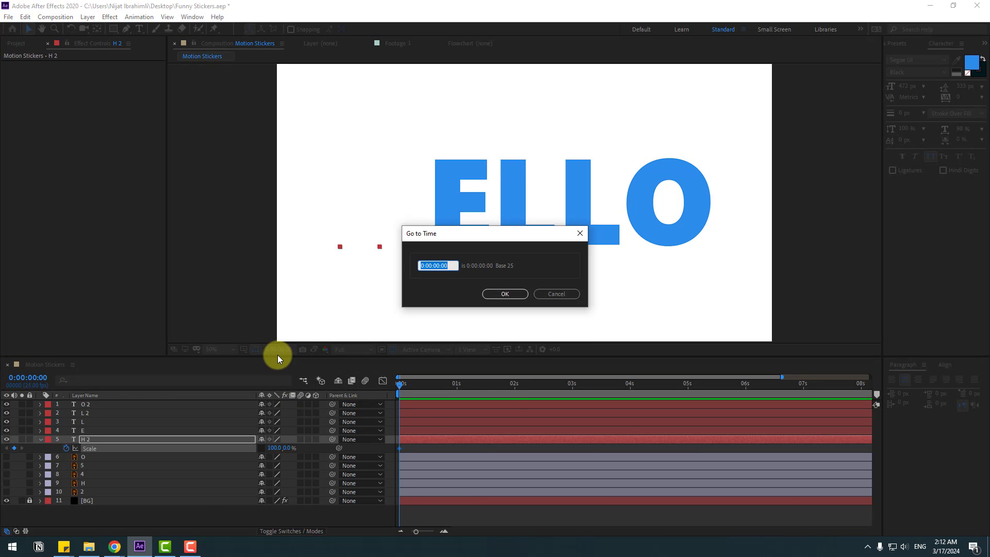
text(+10)
click(502, 294)
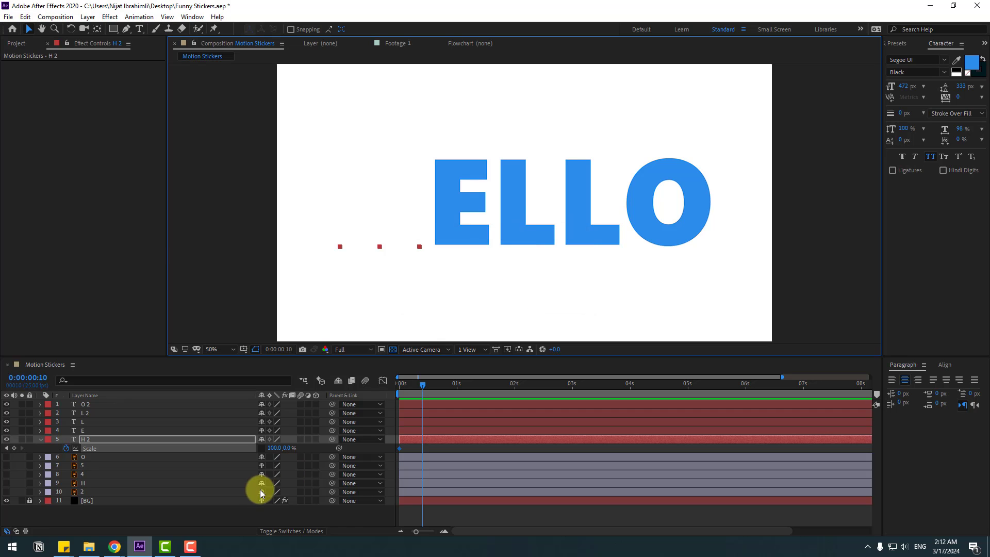
click(288, 448)
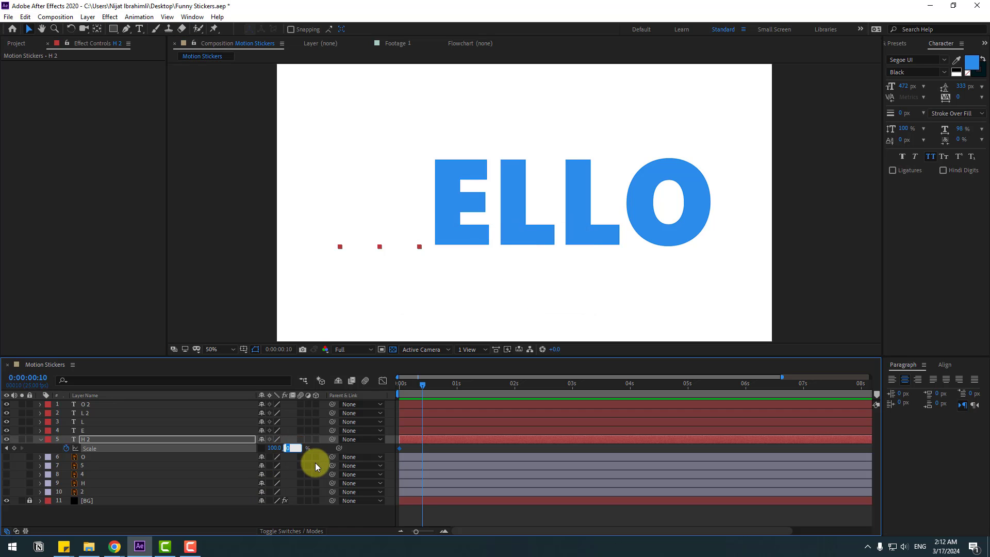
text(110)
key(Return)
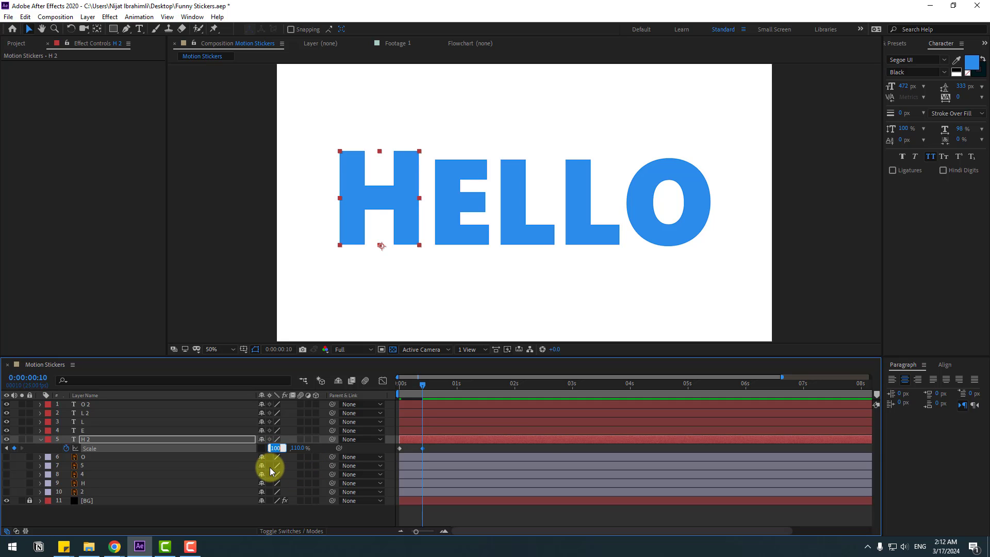
text(80)
key(Return)
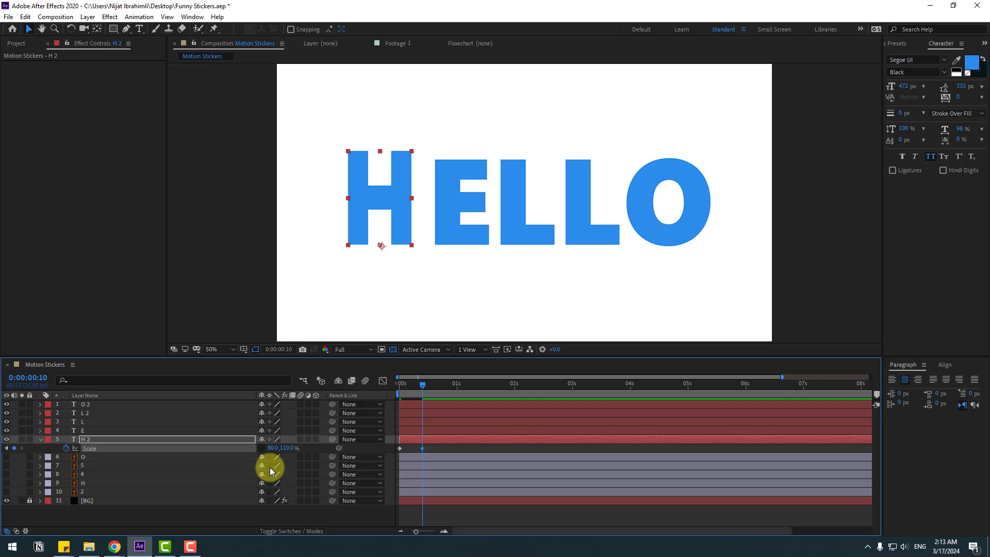
Advance three frames to 0:00:00:13 and keyframe the H 2 scale at 110% width and 80% height
key(Page_Down)
click(273, 448)
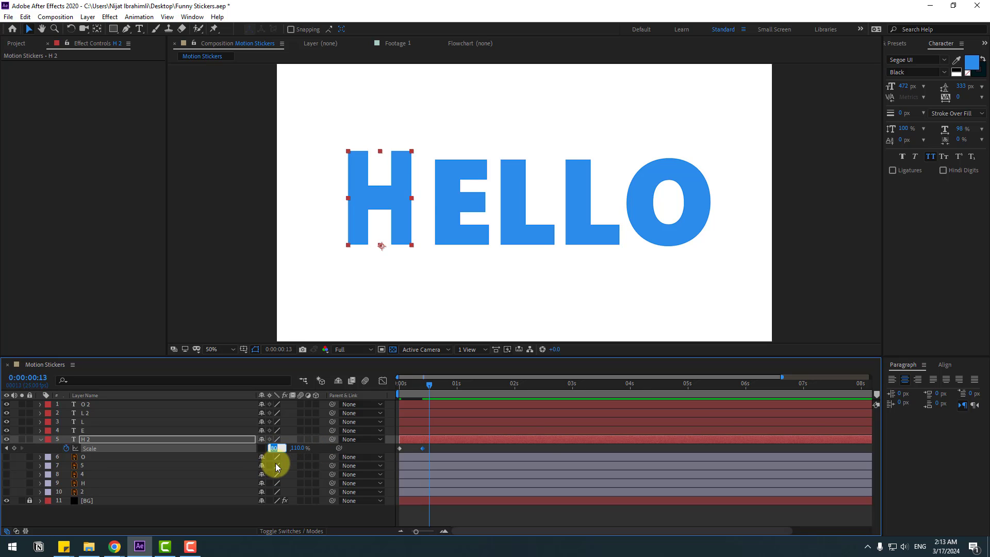
text(110)
key(Return)
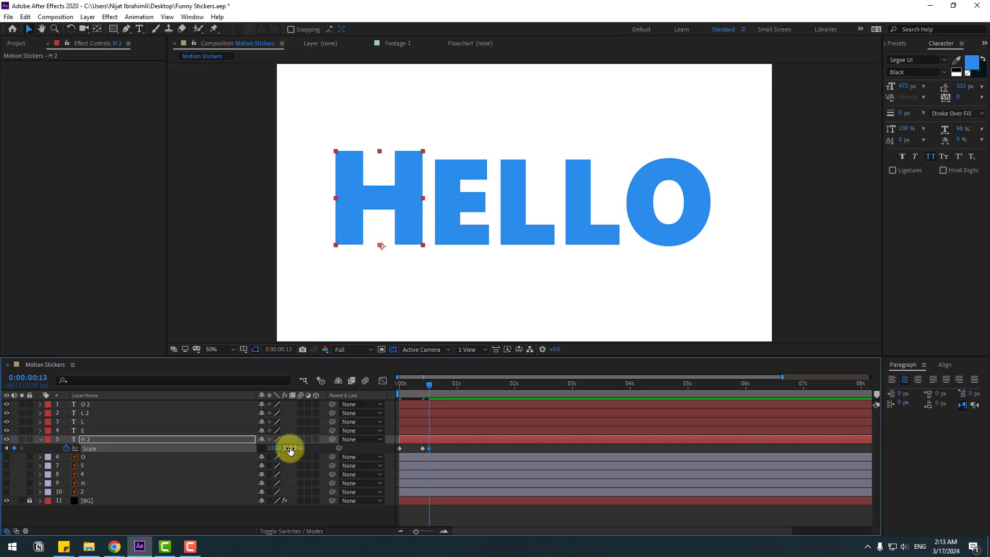
text(80)
key(Return)
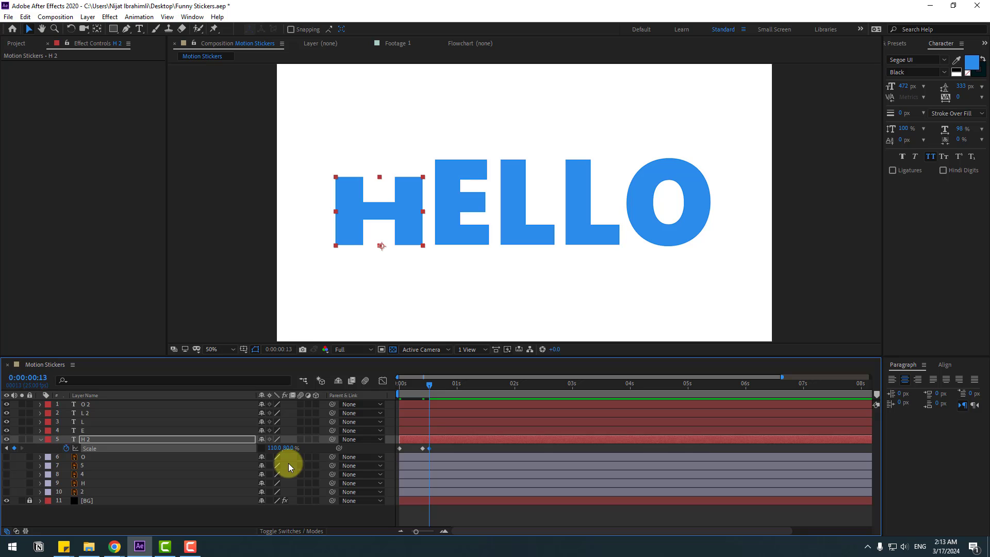
Advance three frames to 0:00:00:16 and keyframe the H 2 scale at 95% width and 105% height
key(Page_Down)
key(Page_Down)
key(Page_Down)
key(F2)
key(Return)
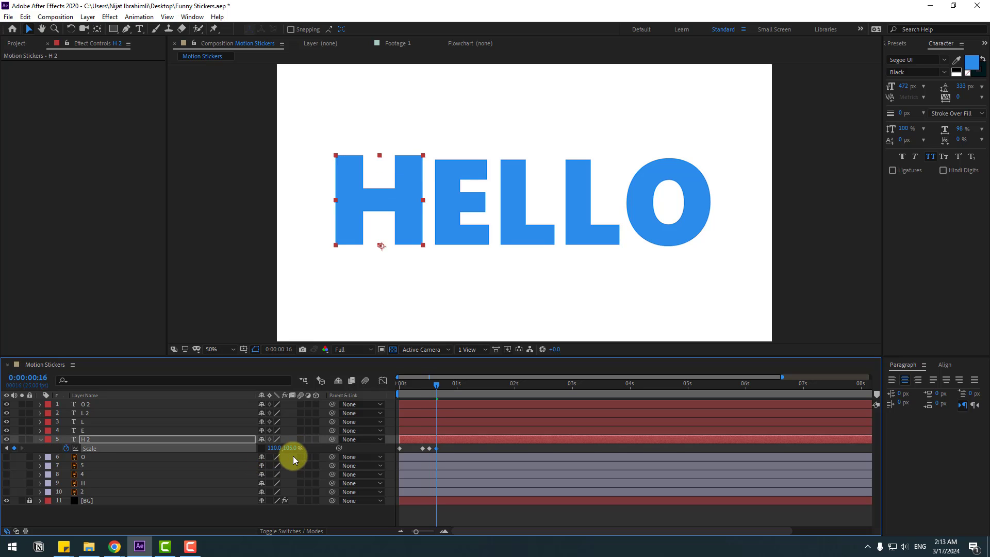
click(275, 448)
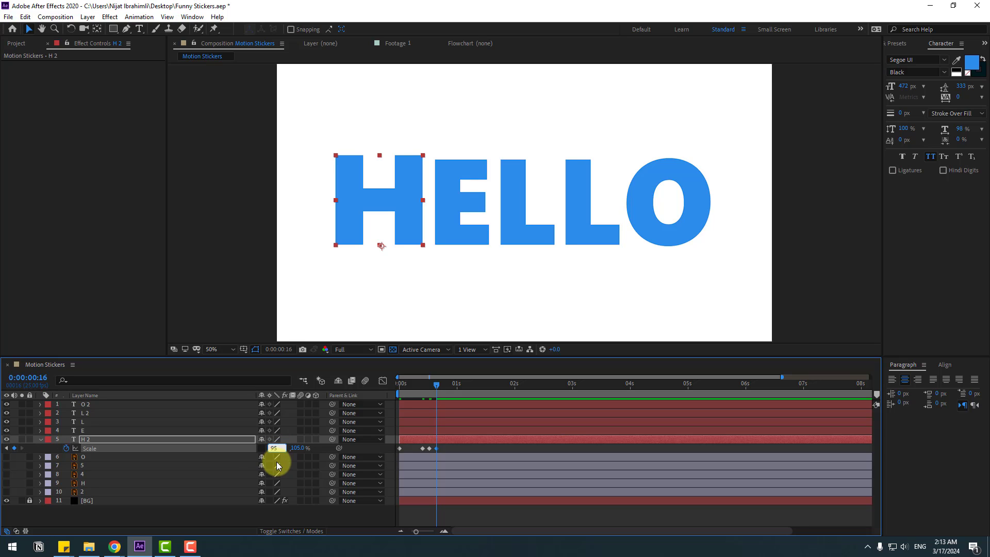
text(95)
key(Return)
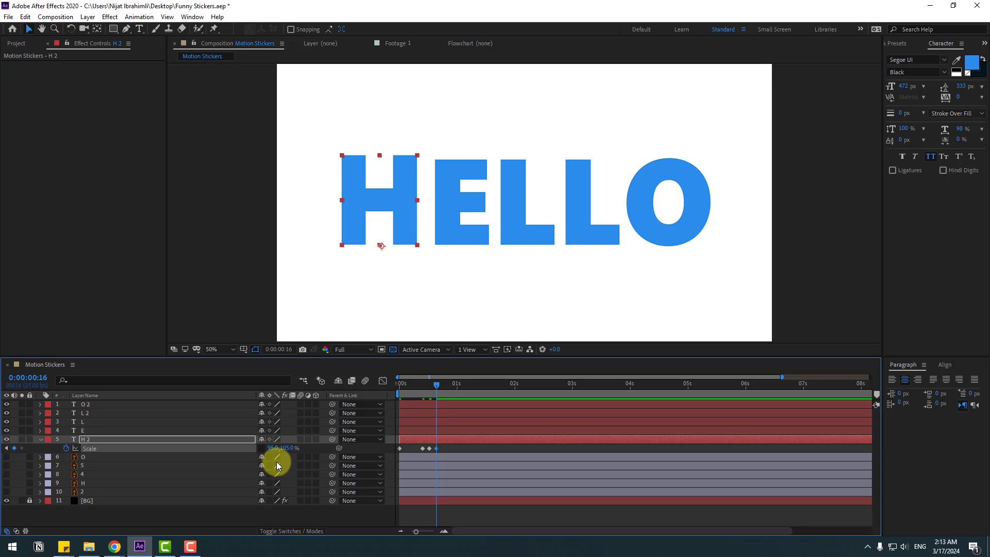
Advance three frames to 0:00:00:19 and keyframe the H 2 scale at 100% width and 100% height
key(space)
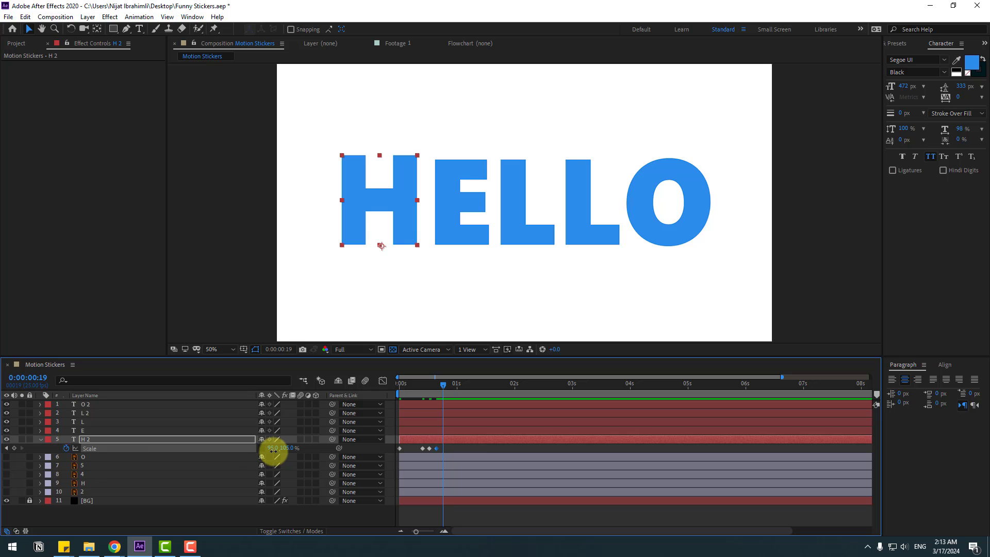
text(0)
key(Return)
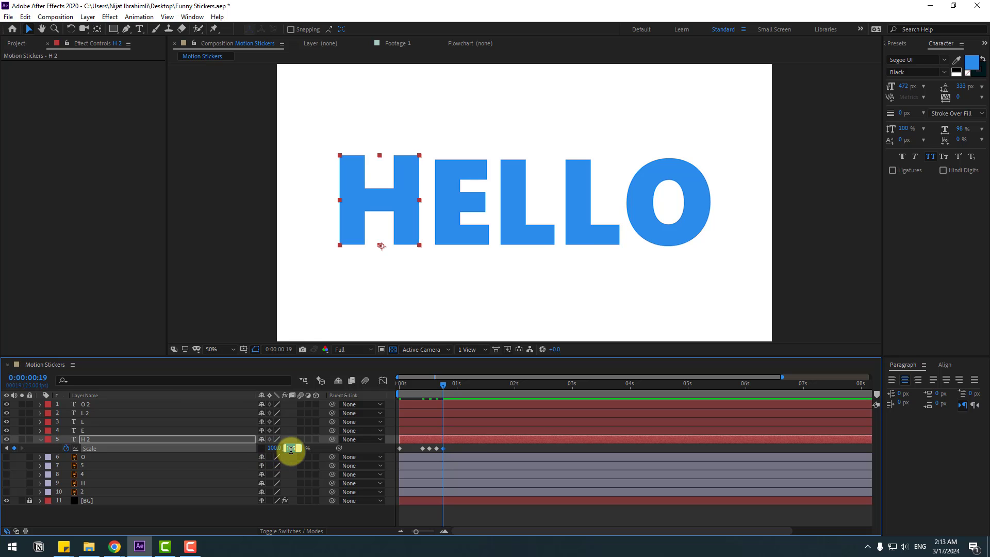
text(100)
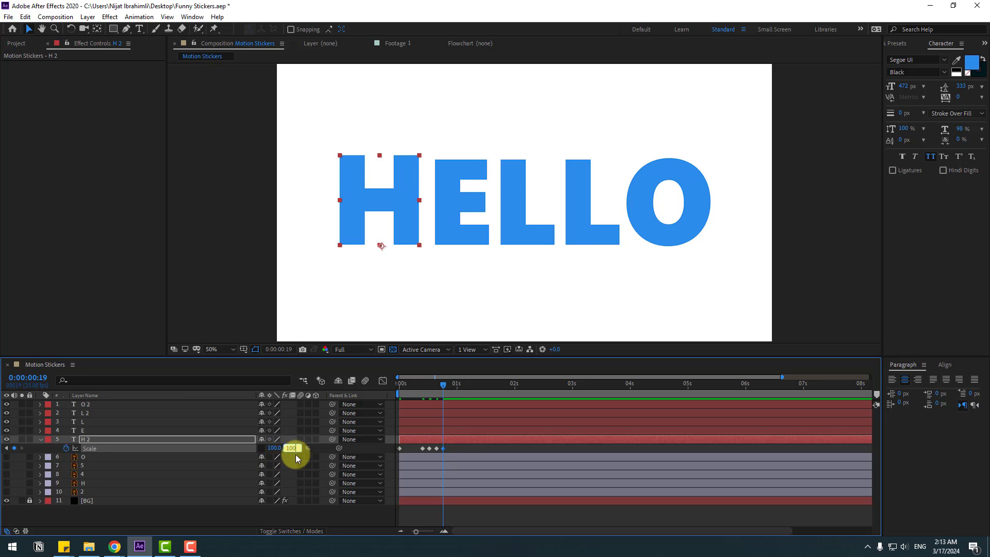
key(Return)
Apply Easy Ease to all the H 2 Scale keyframes and preview the animation
drag(388, 452, 399, 450)
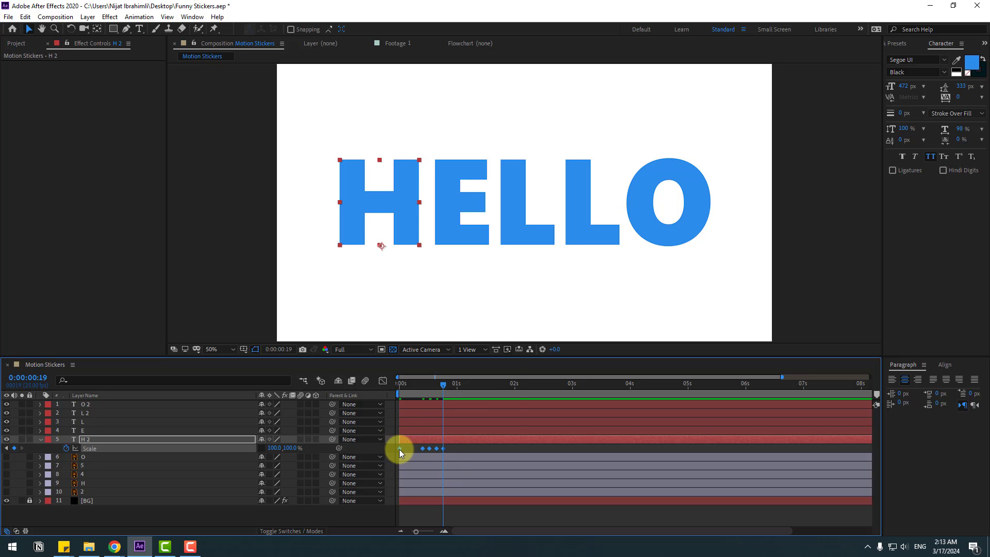
right_click(399, 449)
mouse_move(404, 442)
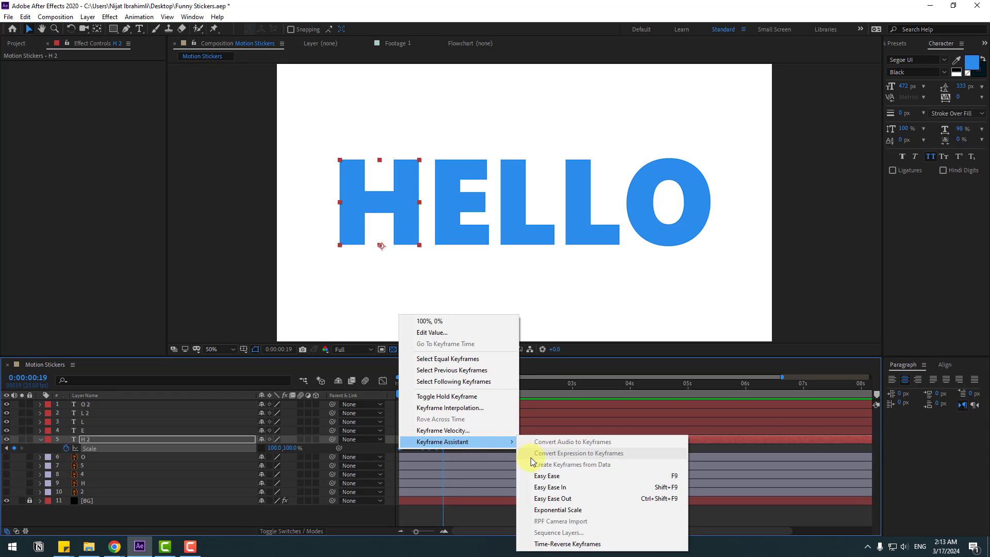
click(663, 479)
key(space)
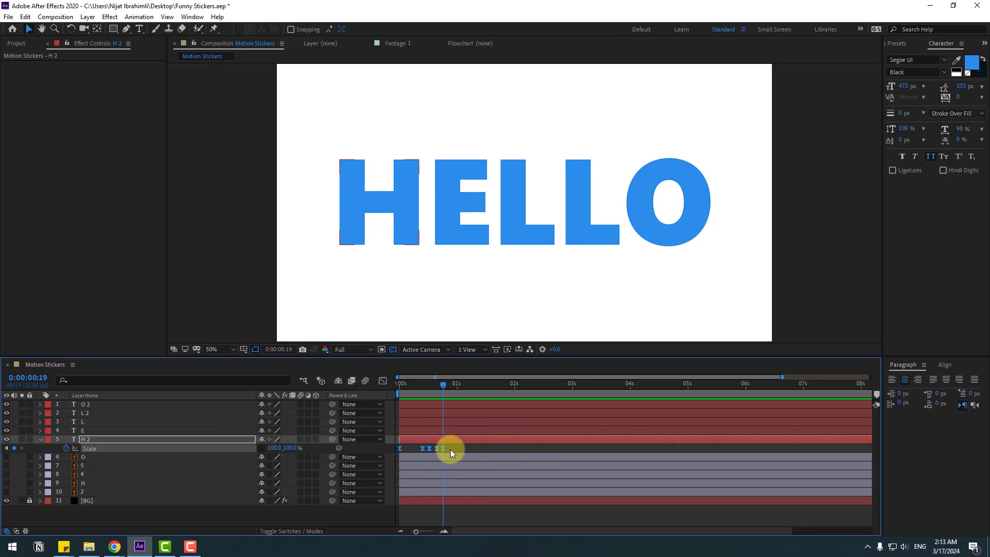
Space the H 2 Scale keyframes out evenly, ending at about 0:00:00:22, and preview the slower bounce
drag(450, 449, 425, 456)
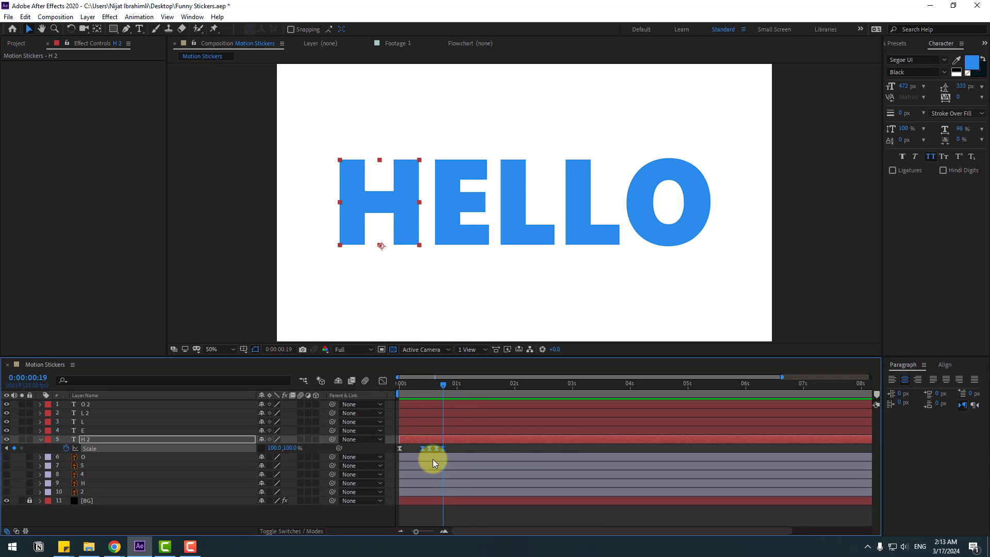
drag(421, 449, 410, 449)
key(space)
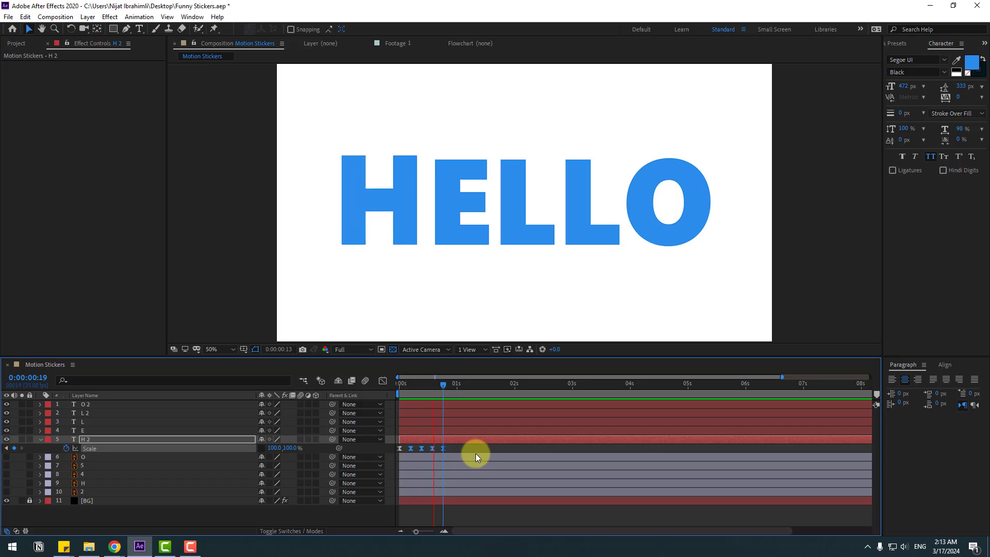
key(space)
key(space)
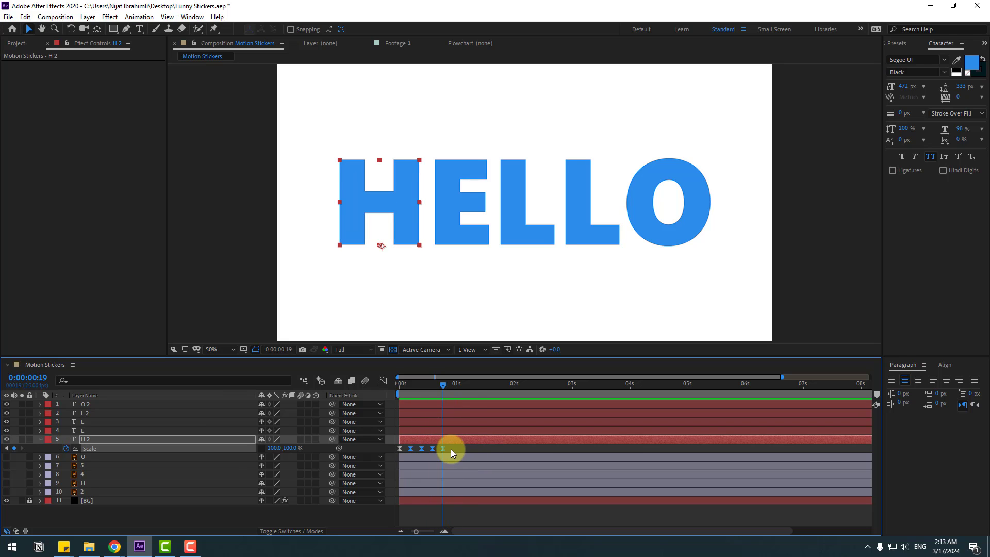
mouse_move(451, 447)
mouse_down()
mouse_move(391, 453)
mouse_move(455, 450)
mouse_up()
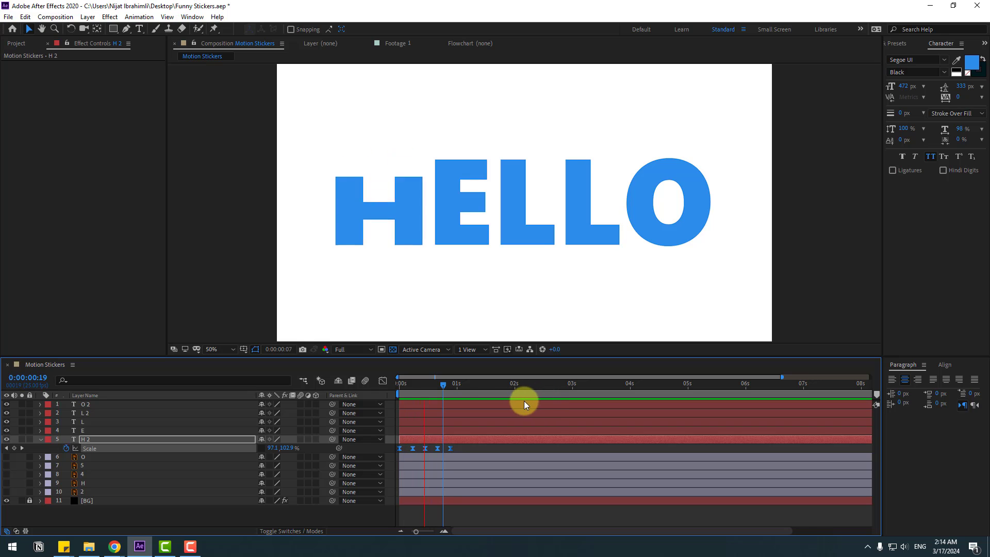
click(447, 385)
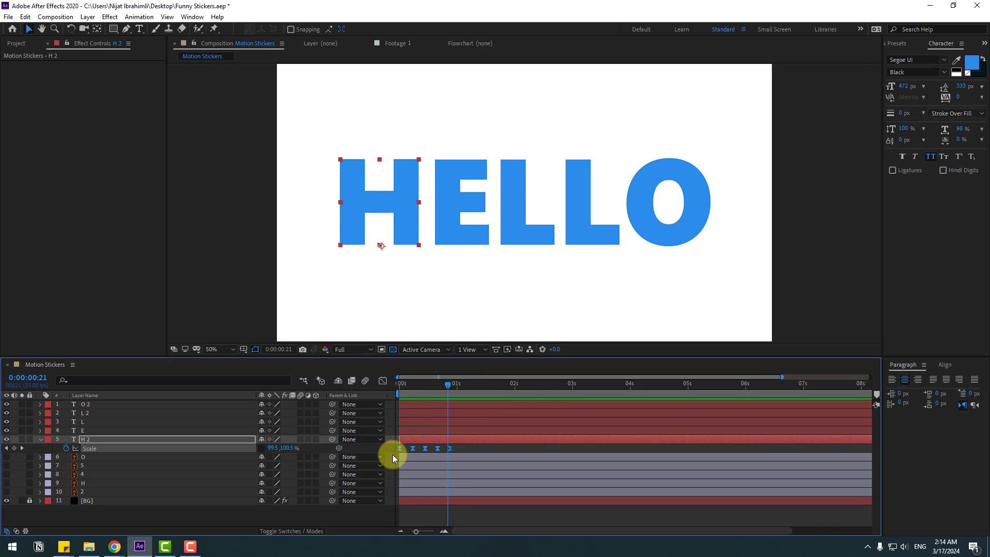
At 0:00:00:00, paste the H 2 Scale keyframes onto the E, L, L 2 and O 2 layers
drag(440, 388, 372, 406)
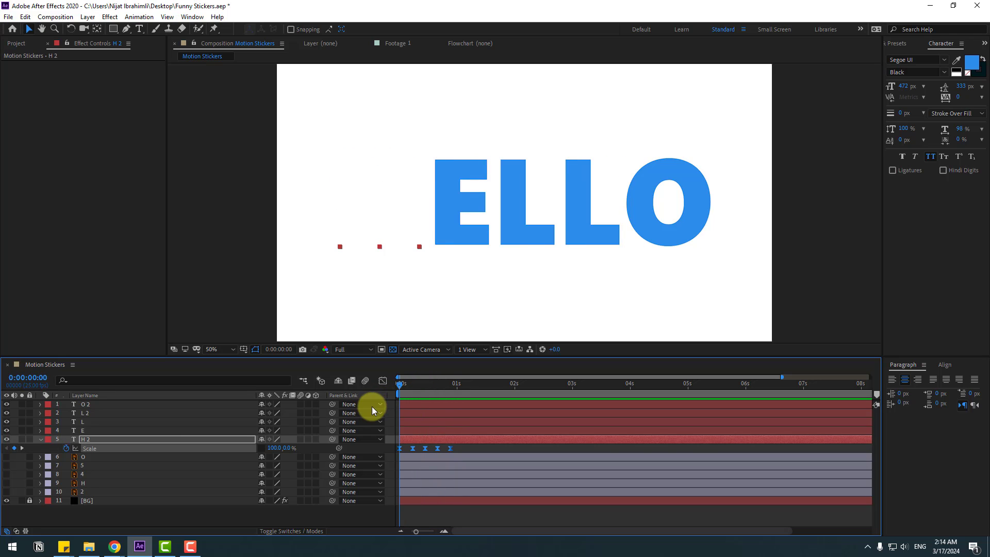
click(82, 432)
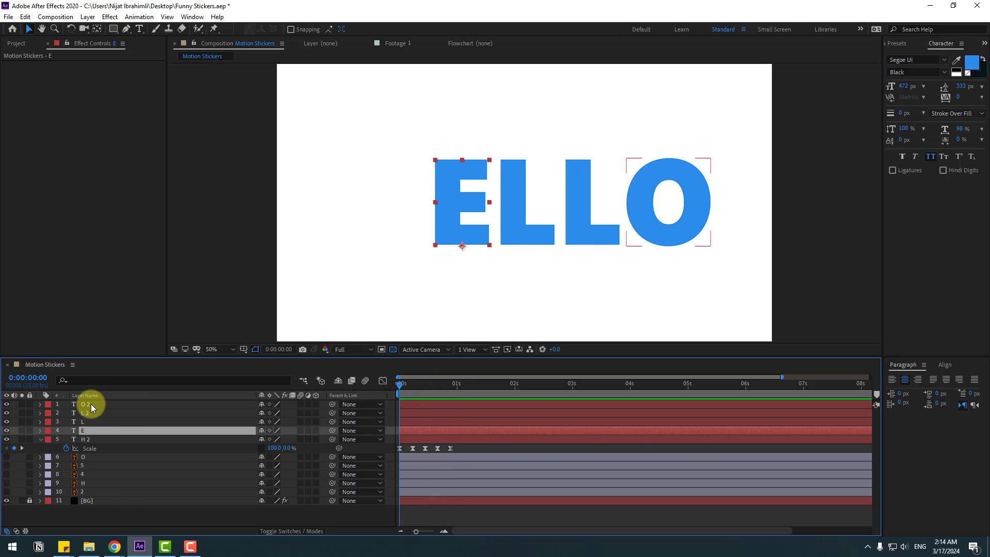
shift+click(91, 404)
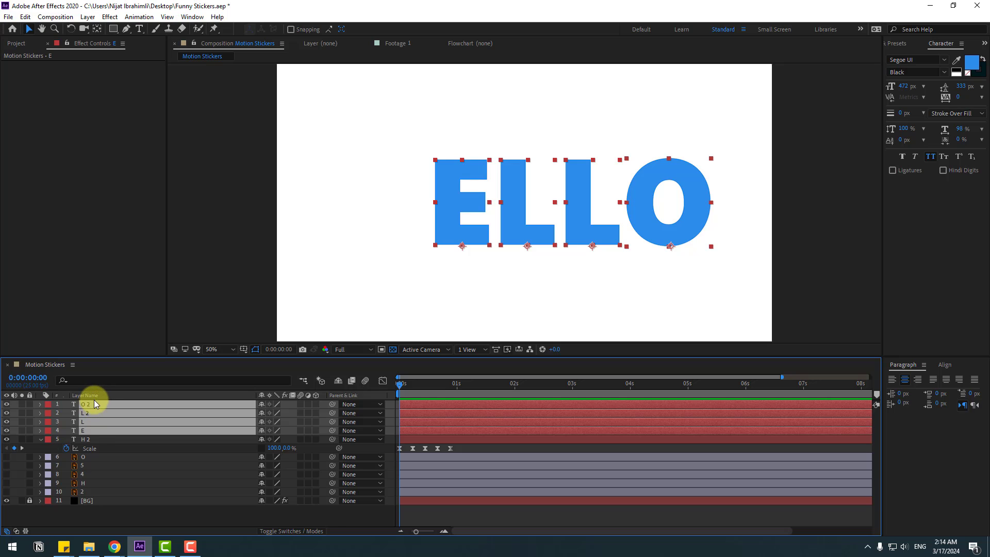
key(s)
key(ctrl+v)
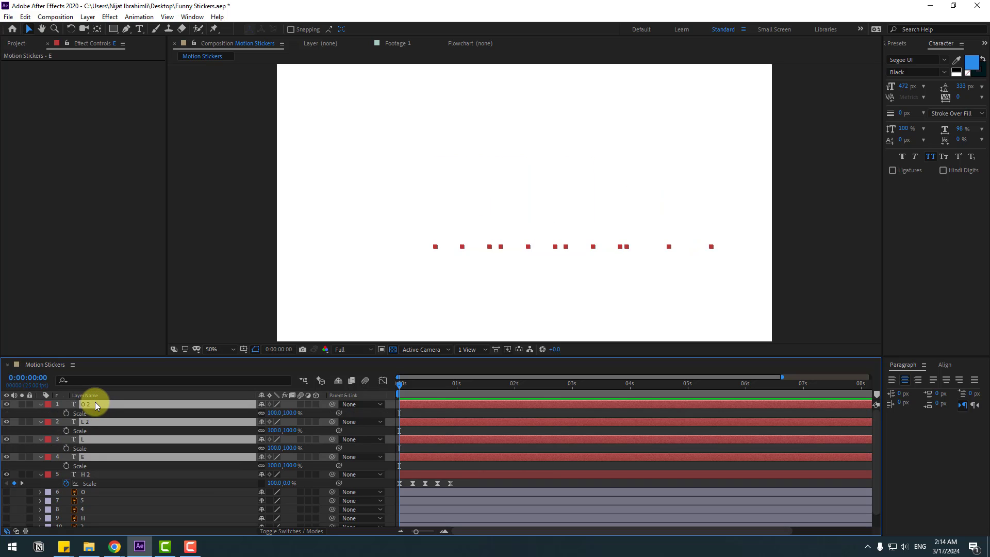
Unlink the Scale proportions on the O 2, L 2, L and E layers
click(262, 412)
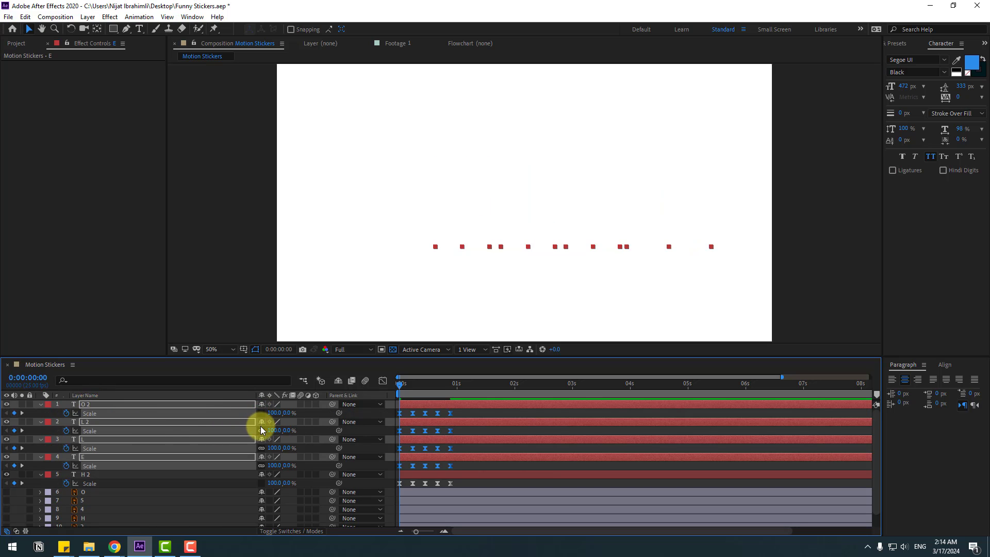
click(261, 430)
click(261, 447)
click(262, 466)
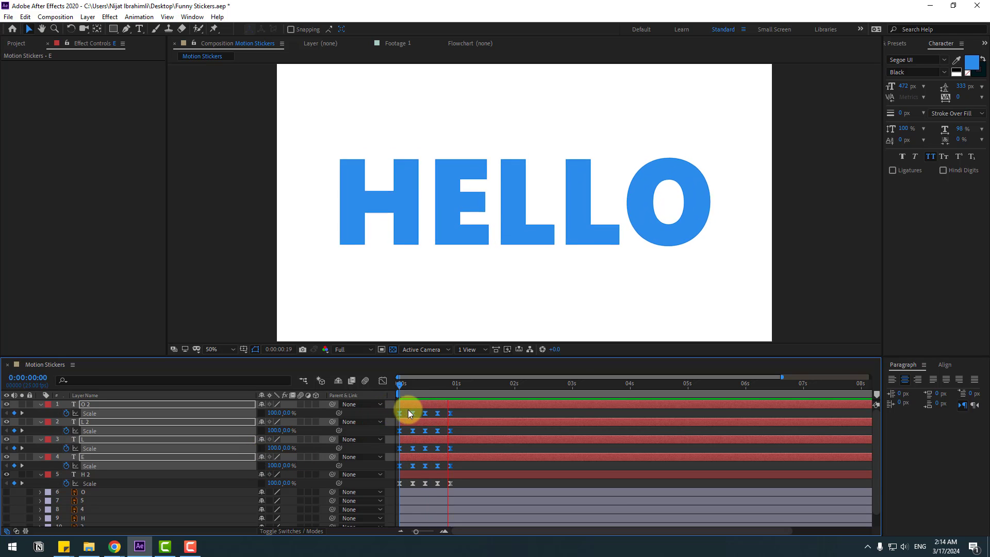
Collapse the text layers, make the five sticker layers O, 5, 4, H and 2 visible and move them above the text
click(40, 406)
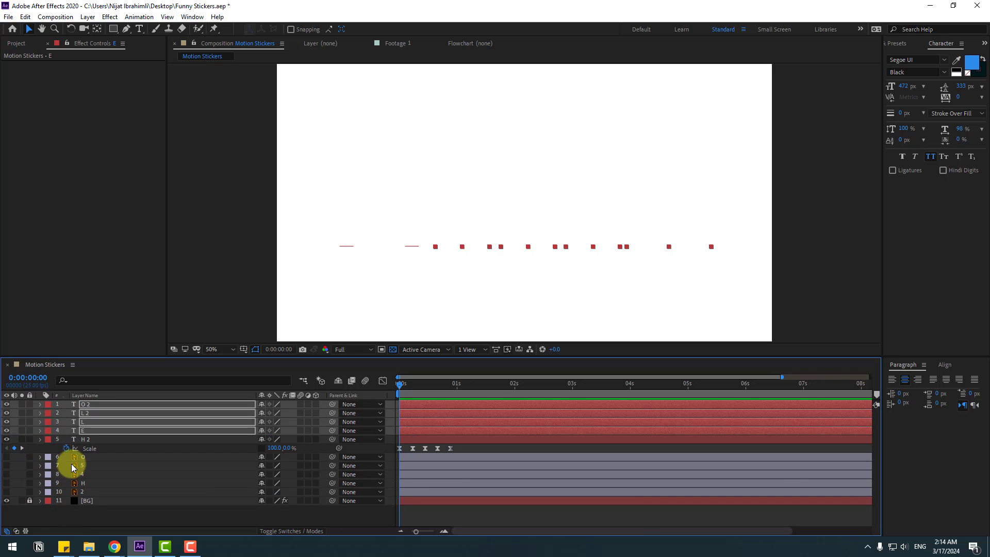
click(86, 450)
shift+click(84, 483)
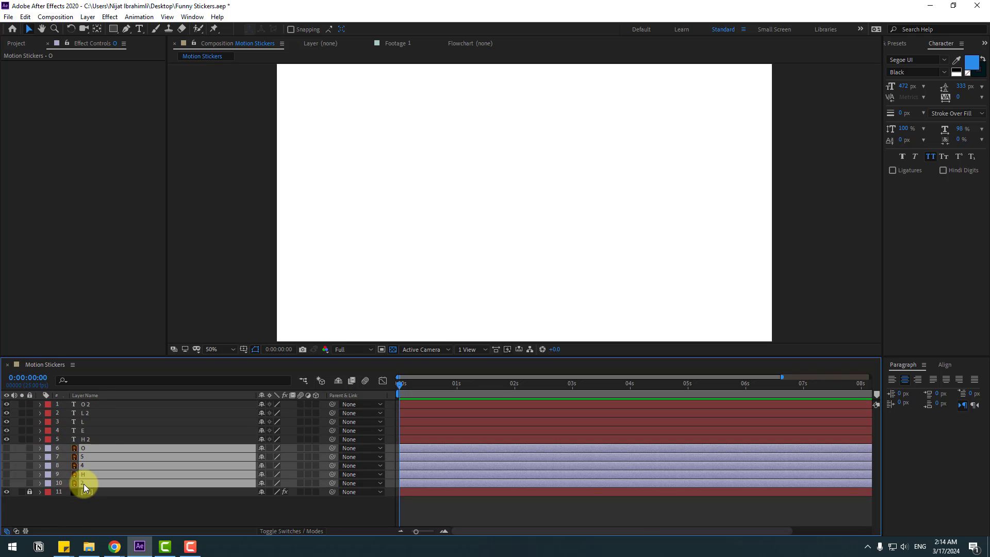
drag(7, 483, 7, 443)
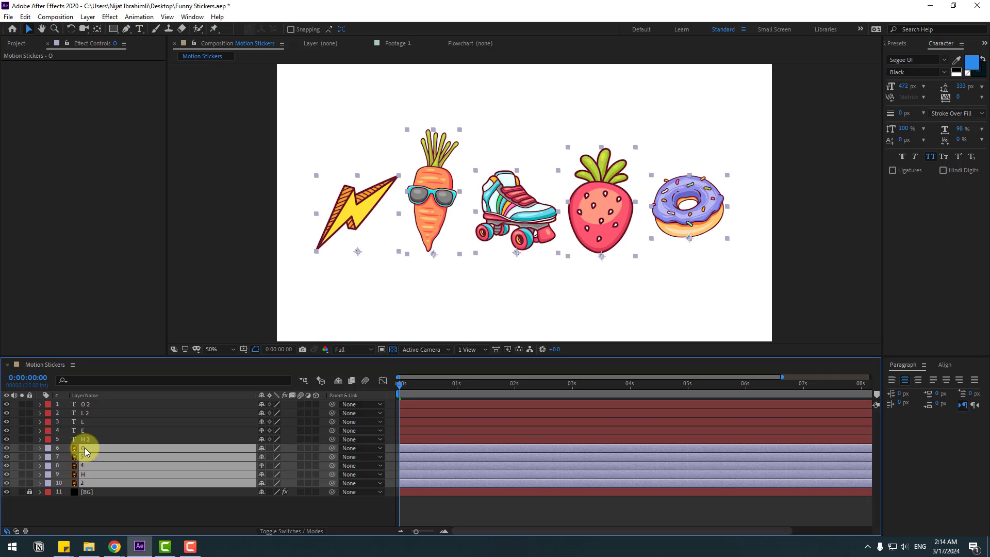
drag(85, 447, 114, 400)
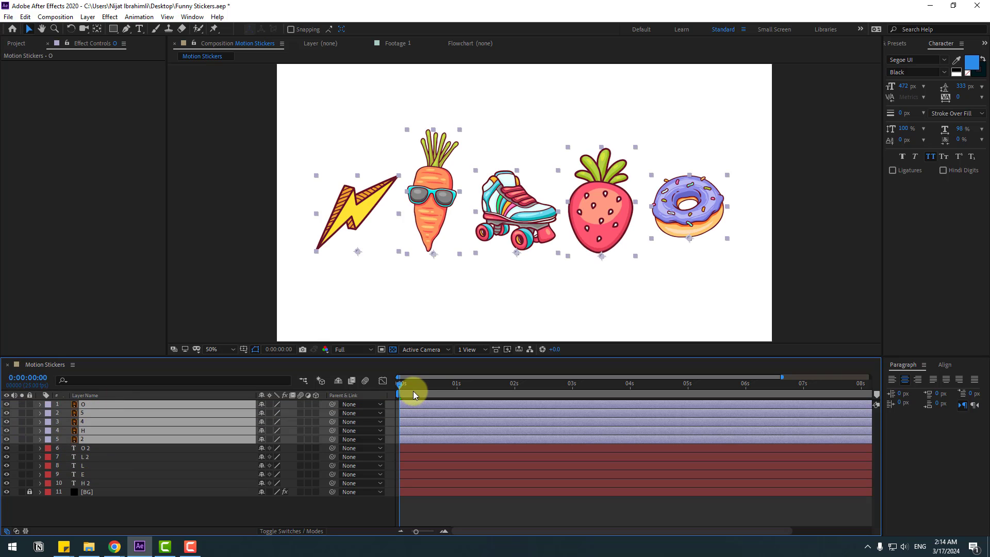
Go to 0:00:01:19 and move the lightning bolt sticker over the letter H
drag(435, 387, 500, 387)
click(243, 245)
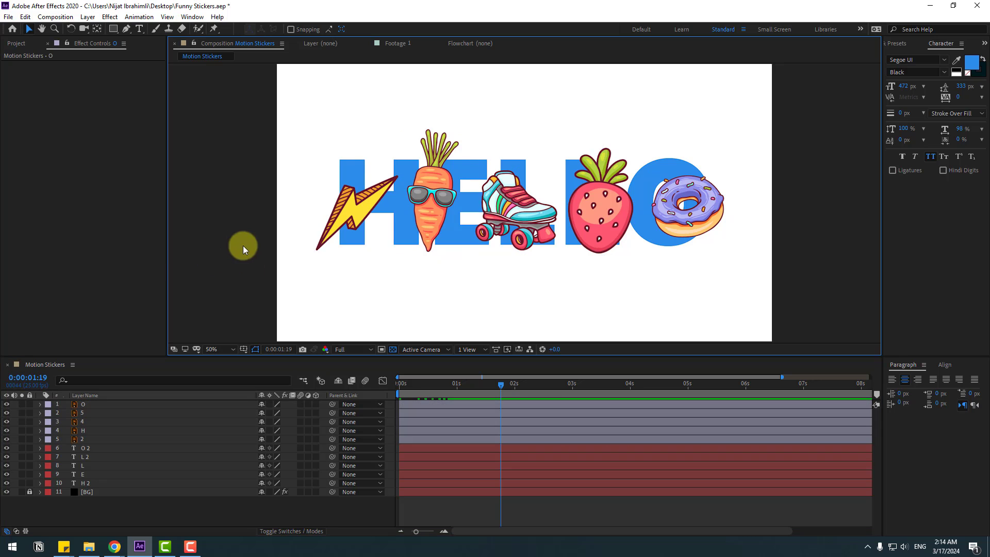
key(period)
key(period)
drag(262, 268, 371, 267)
drag(320, 245, 387, 224)
Scale the carrot to 81%, the skate to 78% and the strawberry to 76%, and place the four remaining stickers over E, L, L and O
scroll(575, 240, right, 5)
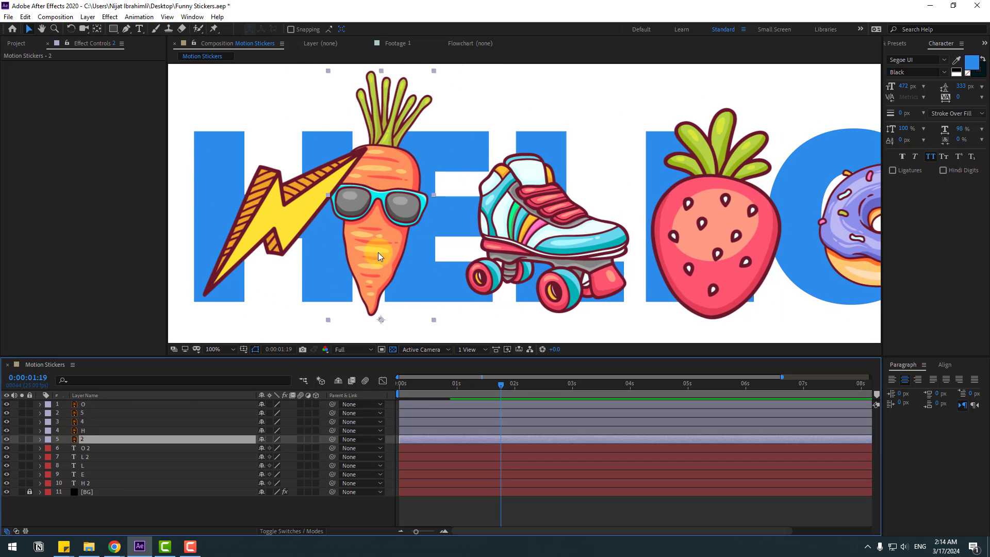
click(576, 240)
key(comma)
ctrl+click(83, 412)
ctrl+click(83, 438)
key(s)
click(614, 221)
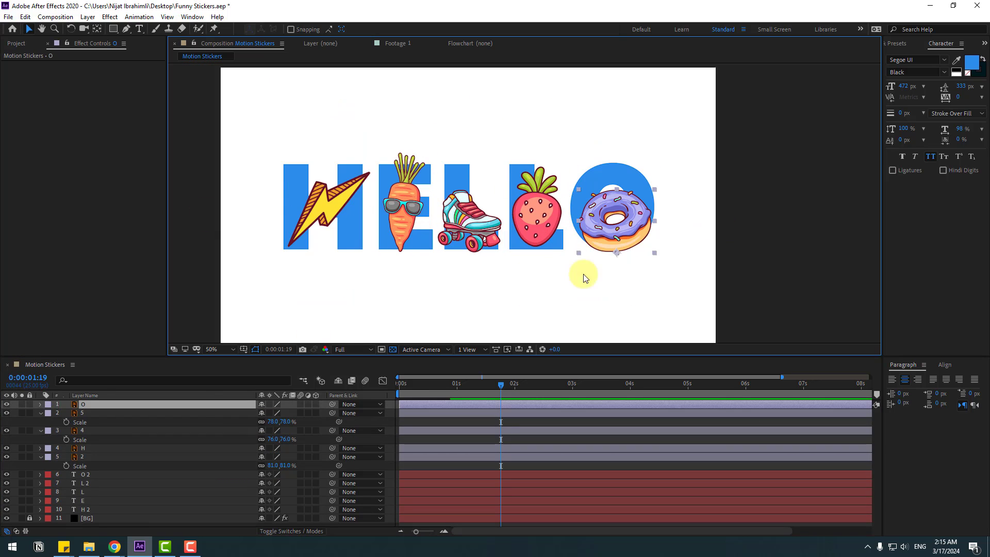
click(41, 413)
click(40, 421)
click(40, 439)
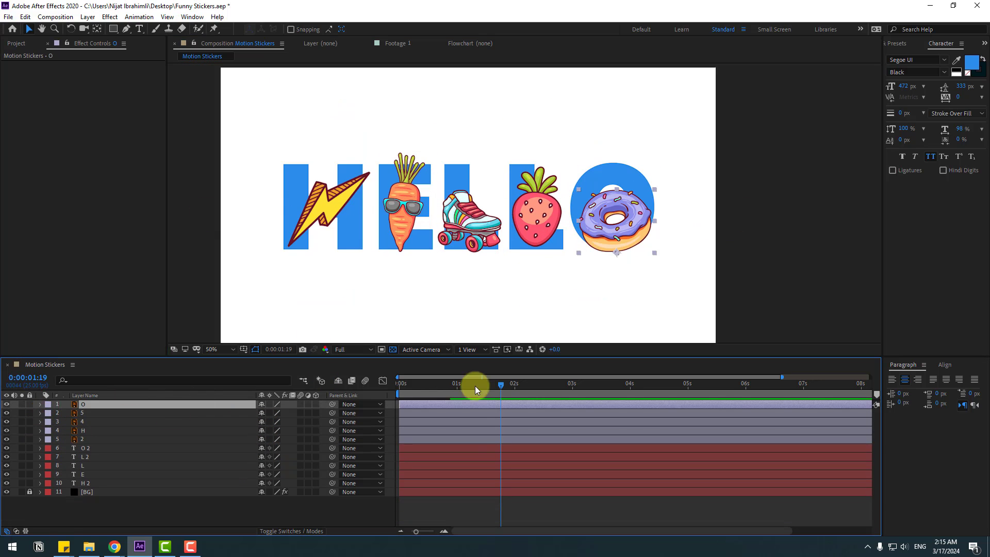
At 0:00:00:00, add Position keyframes to all five stickers and lower them together until the donut is at Y 1143
click(323, 212)
shift+click(405, 216)
shift+click(470, 219)
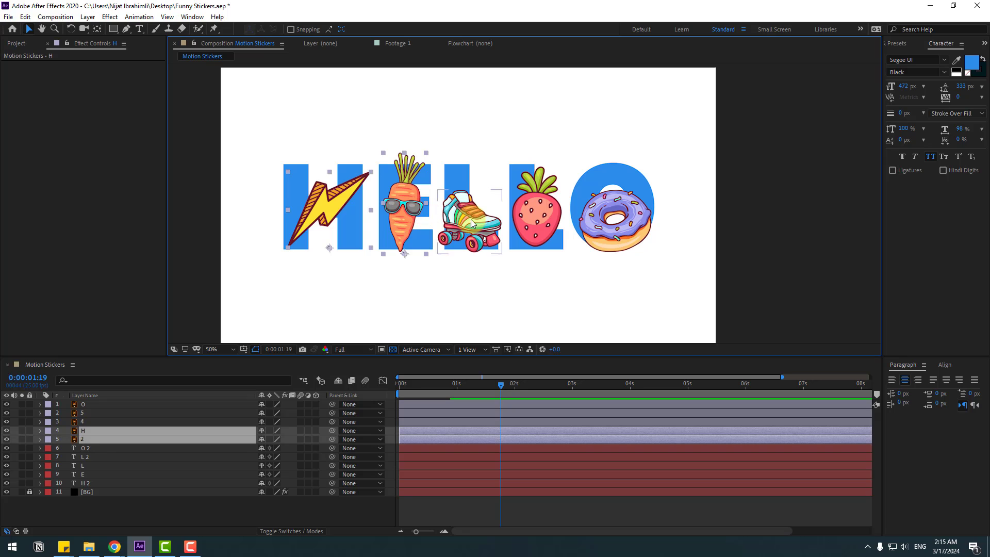
shift+click(531, 225)
shift+click(613, 222)
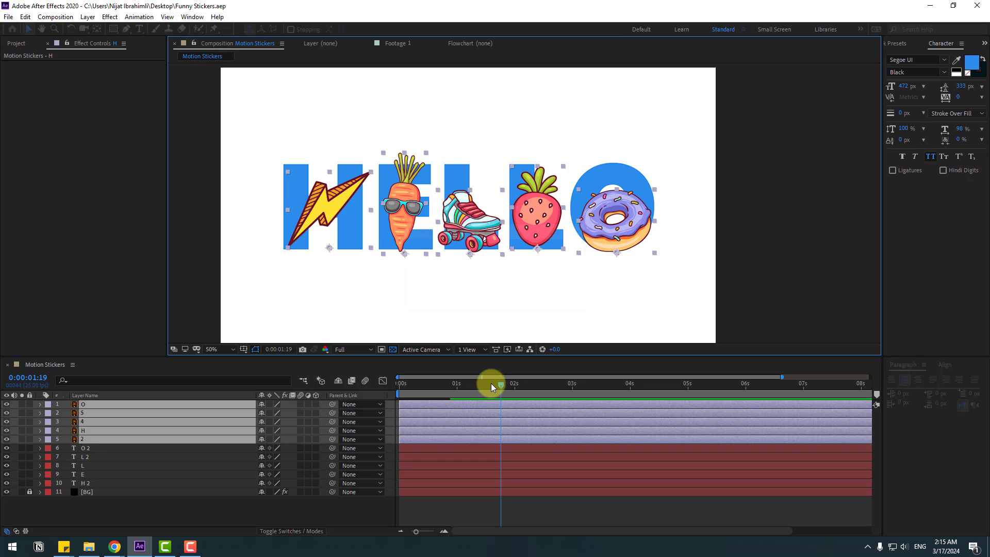
drag(492, 385, 396, 393)
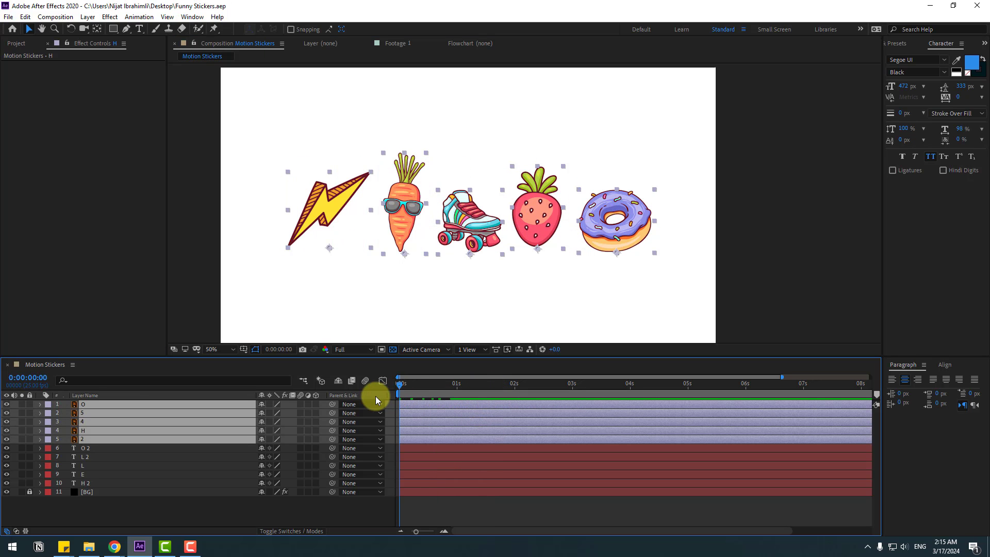
key(p)
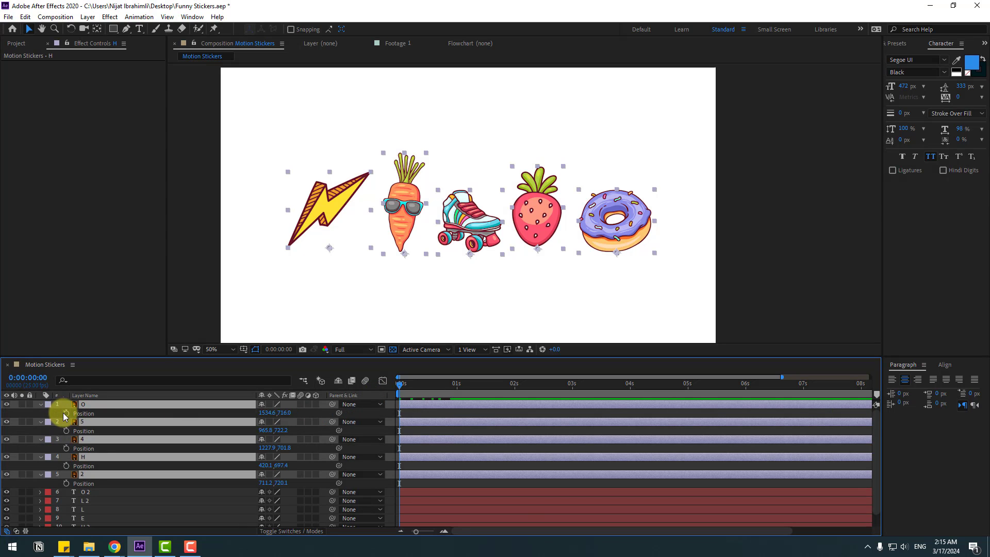
click(66, 413)
drag(281, 413, 577, 391)
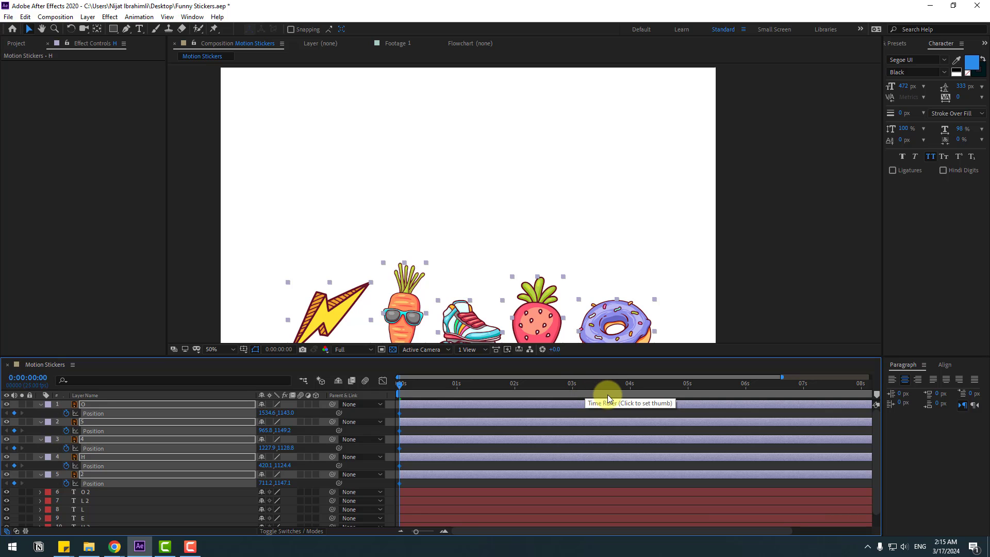
Keyframe all stickers above the title at 0:00:00:10 with the donut at Y 313, and over the letters at 0:00:00:20 with it at Y 724
key(shift+Page_Down)
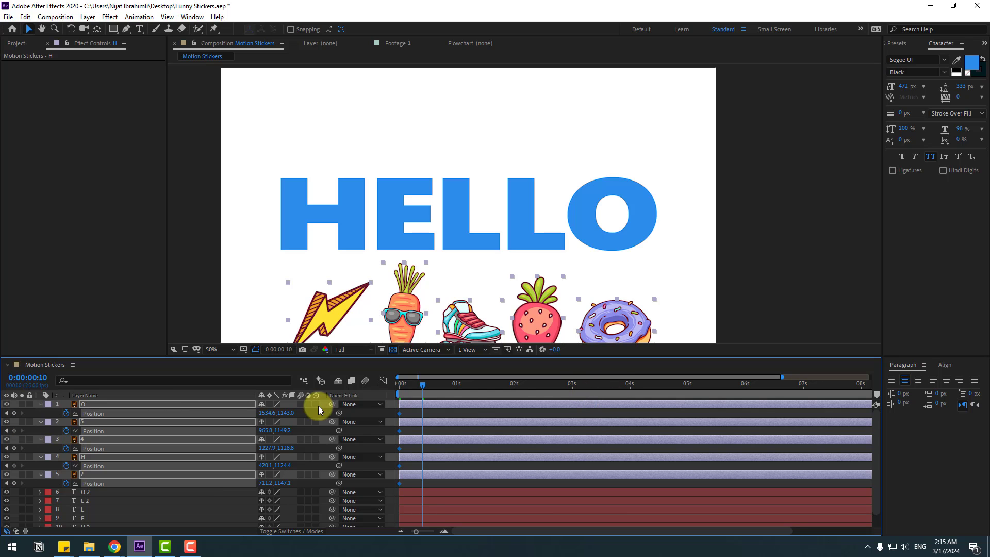
drag(289, 415, 242, 417)
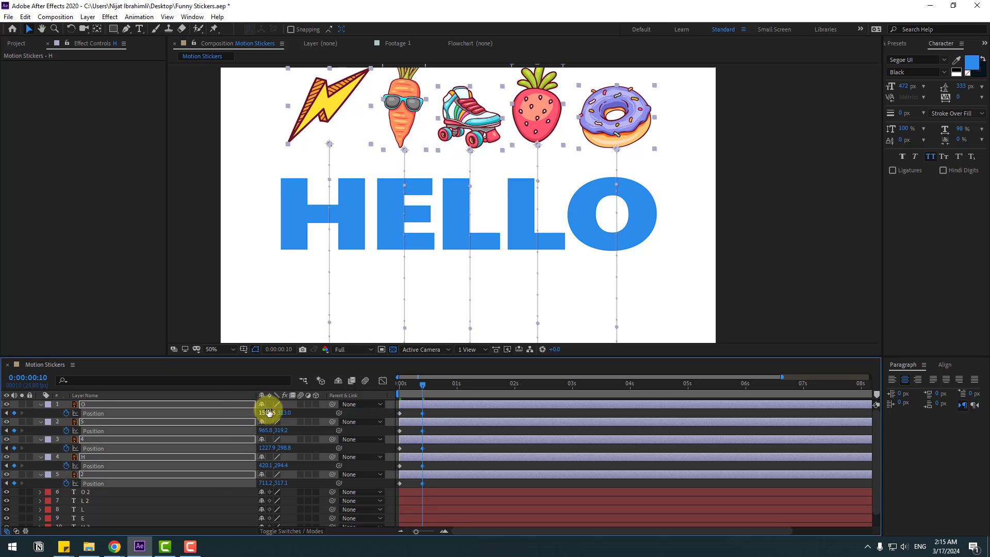
key(shift+Page_Down)
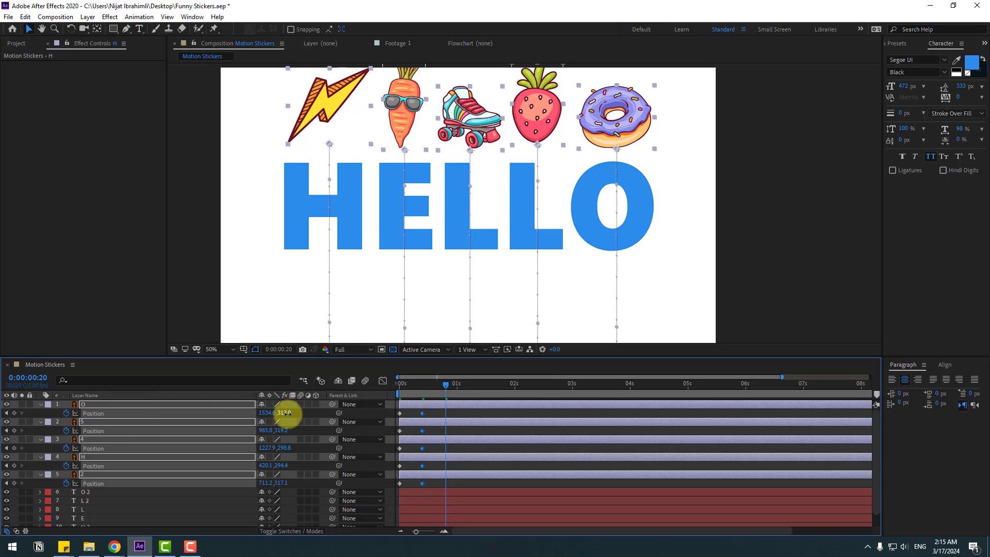
drag(286, 413, 530, 384)
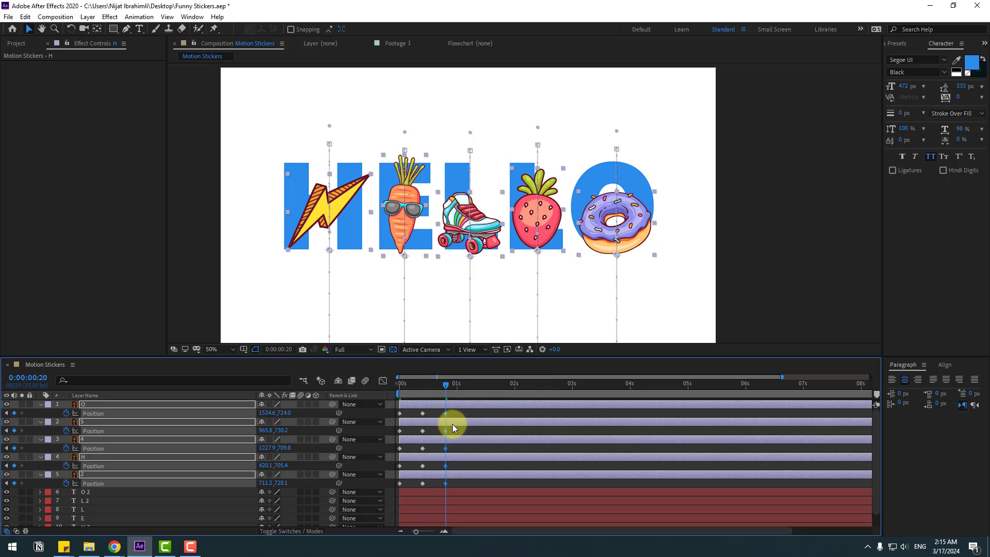
Apply Easy Ease to all the stickers' Position keyframes and display their curves in the Graph Editor
drag(446, 416, 400, 494)
right_click(399, 483)
mouse_move(407, 481)
click(563, 411)
click(382, 382)
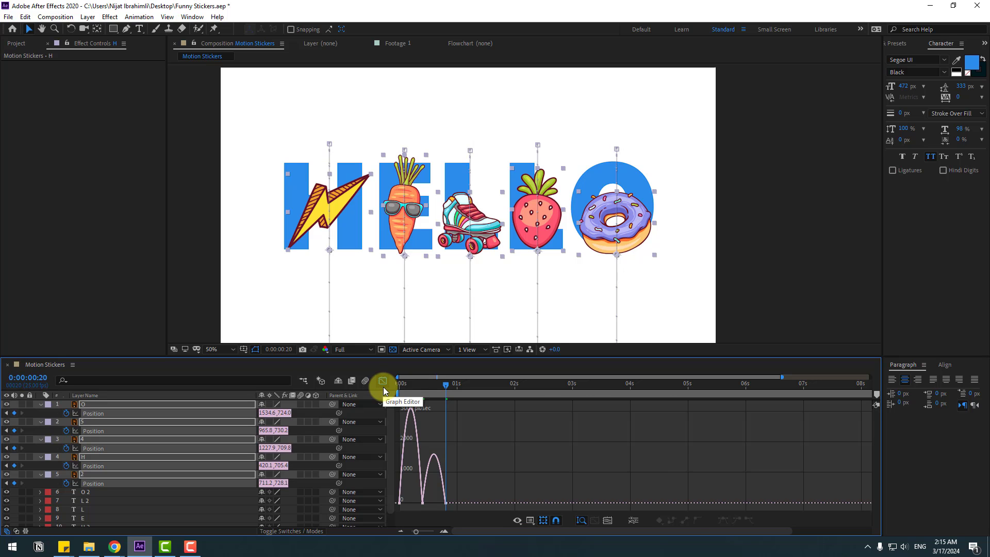
Solo the five sticker layers and preview their jump from 0:00:00:00
key(space)
click(401, 385)
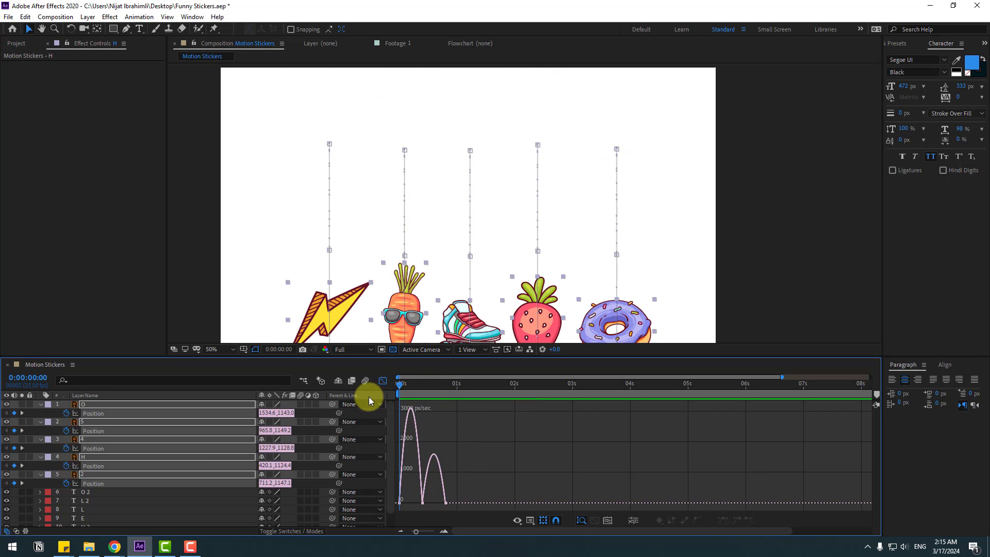
click(22, 404)
key(space)
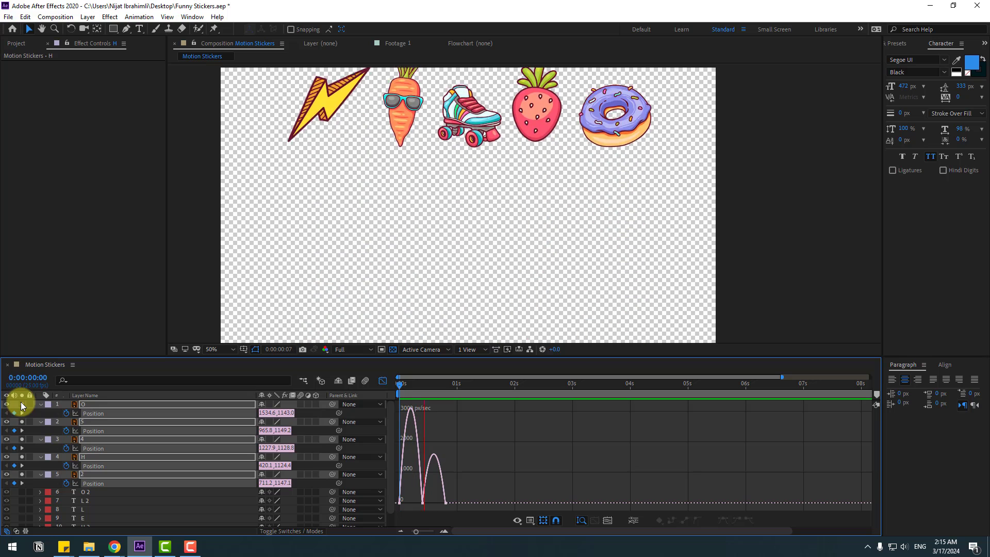
Lengthen both ease handles of the stickers' middle Position keyframes so the speed peaks near the first and last keyframes, and preview the jump
click(467, 466)
key(equal)
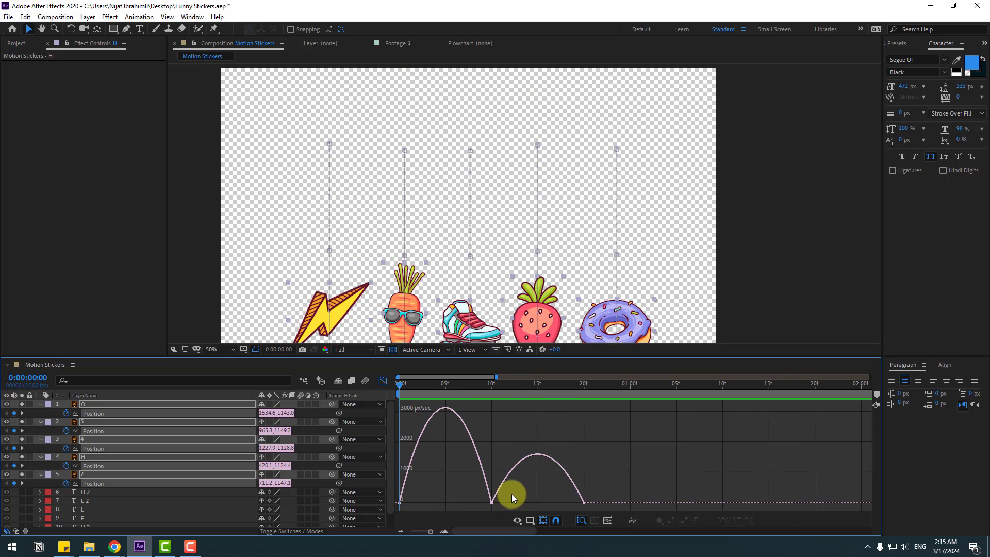
drag(512, 490, 533, 500)
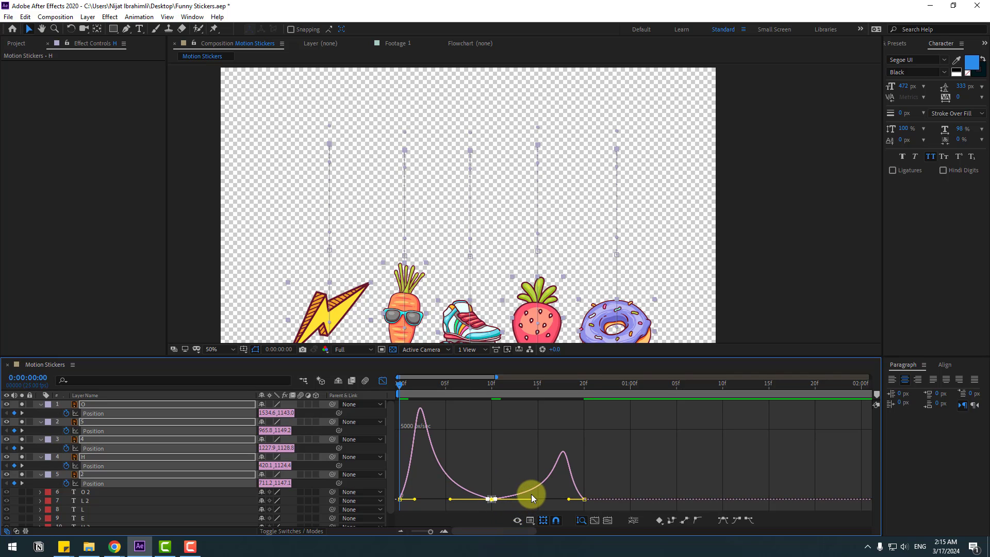
key(minus)
key(space)
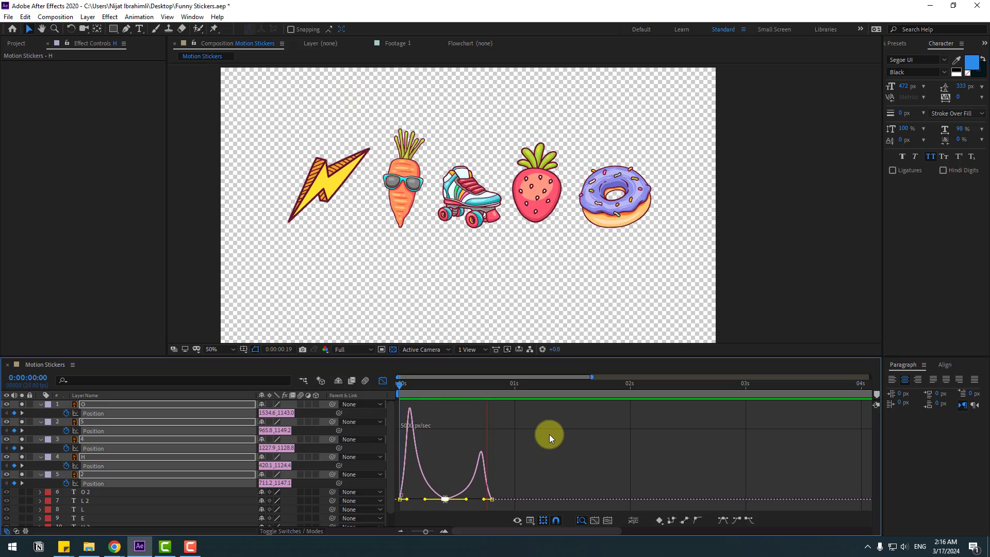
key(space)
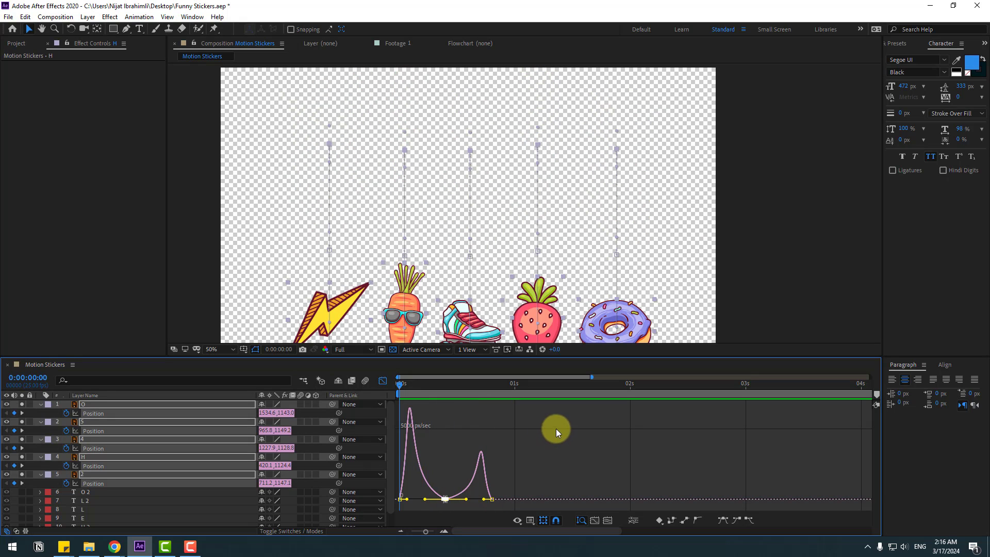
Shorten the first keyframes' outgoing ease handle, lengthen the middle keyframes' outgoing one, and return to the layer bars with the sticker properties collapsed
click(401, 498)
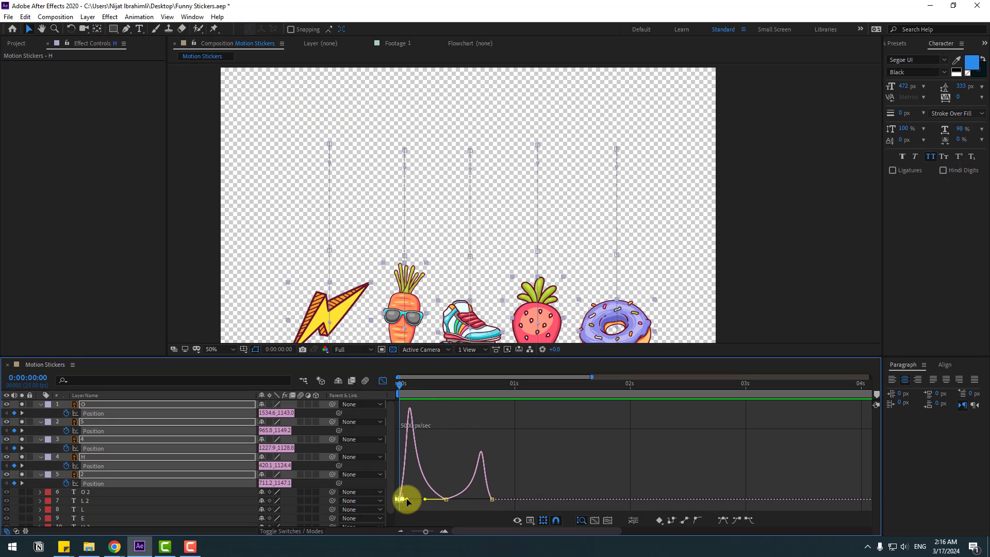
drag(405, 498, 440, 485)
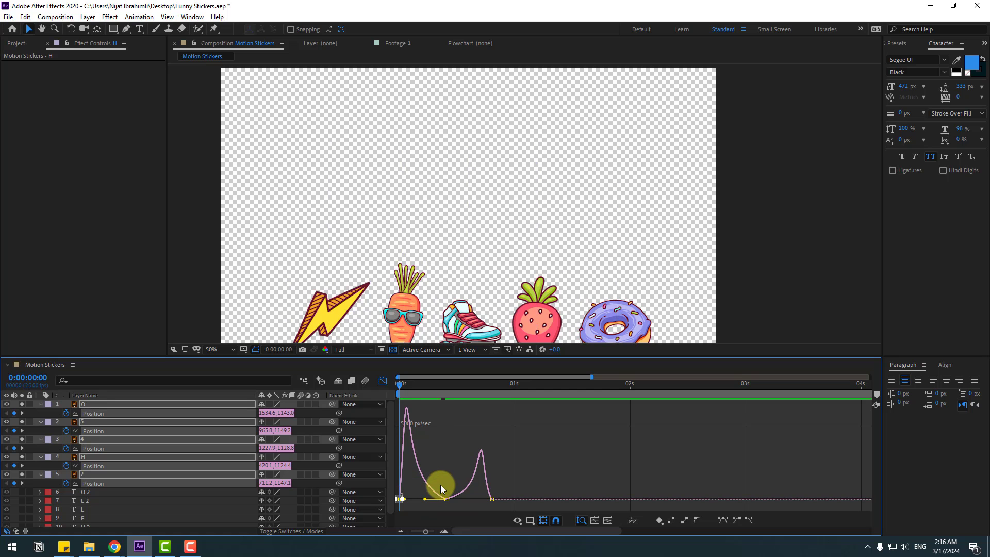
key(space)
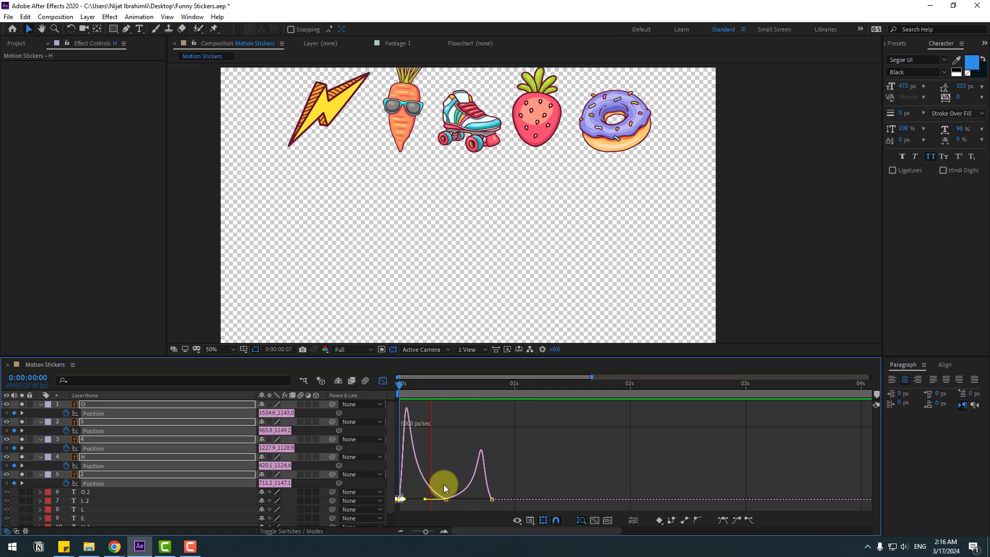
key(space)
drag(462, 472, 471, 499)
key(space)
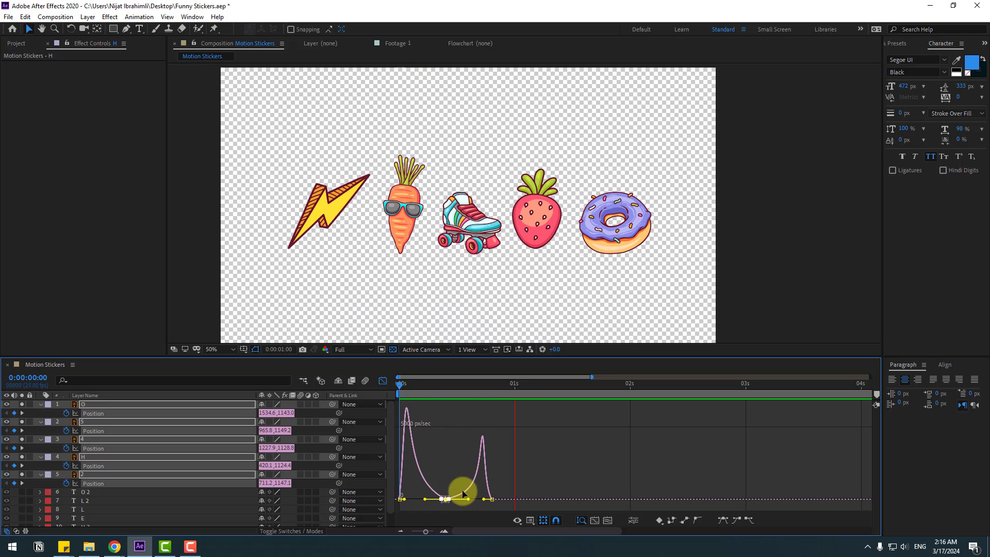
key(space)
click(383, 381)
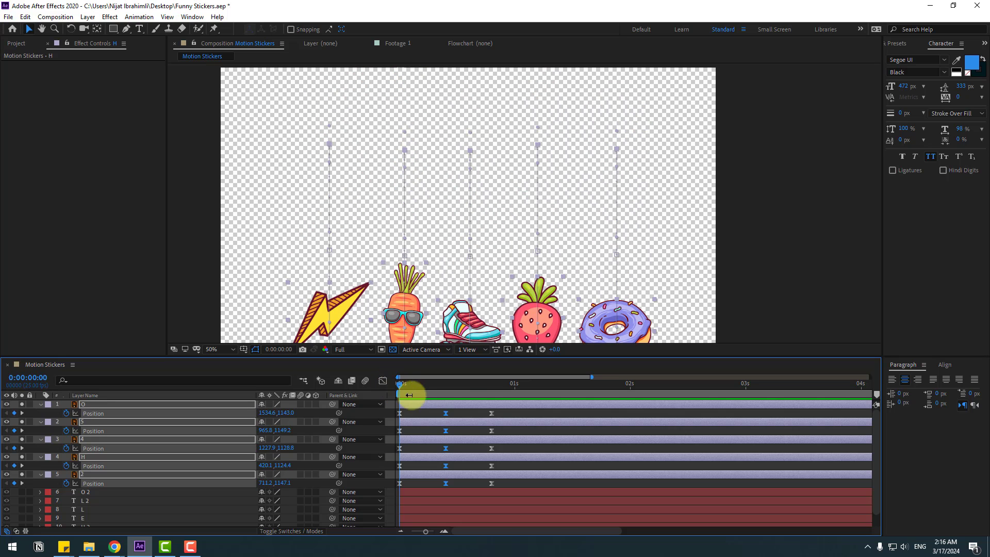
click(40, 405)
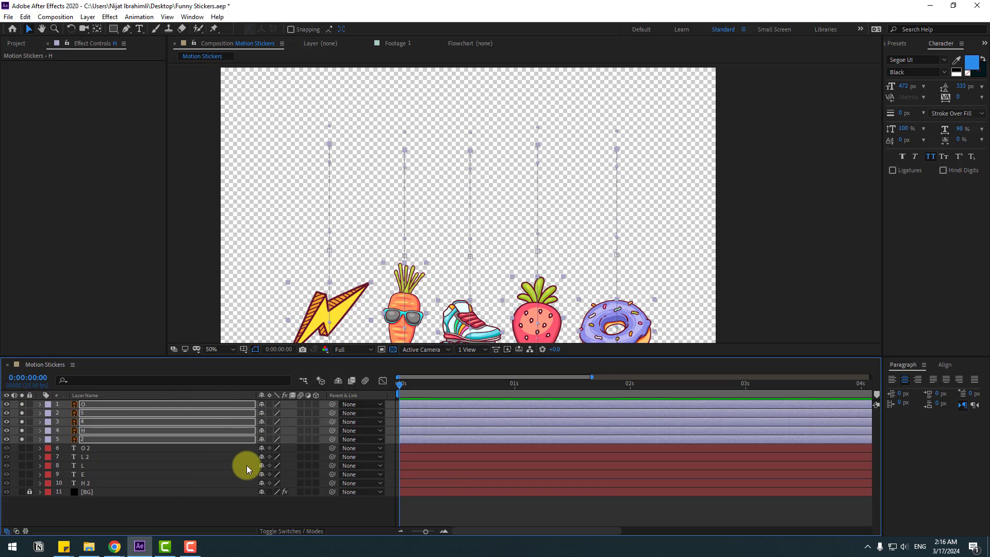
click(125, 513)
At 0:00:00:00, add a Rotation keyframe of -25° to the lightning bolt sticker
click(77, 431)
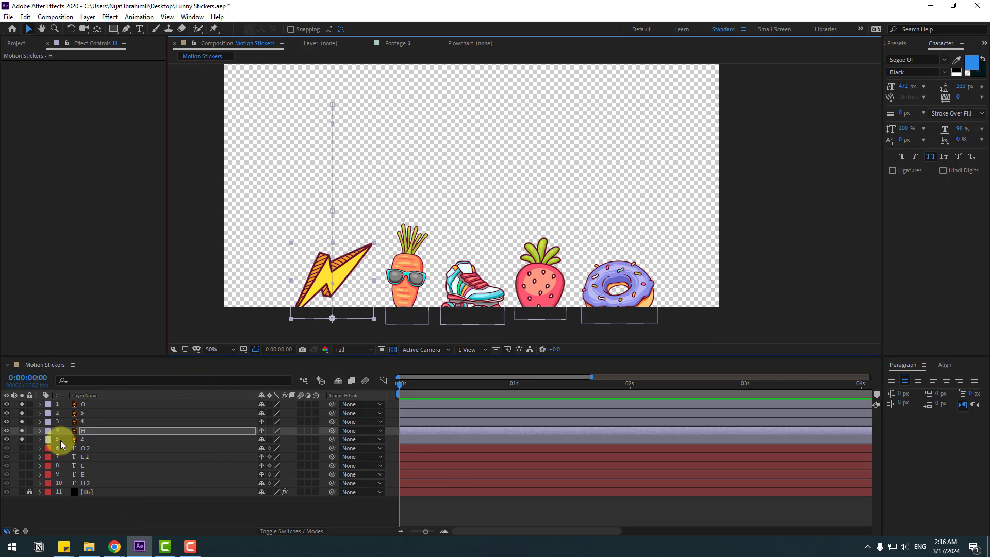
click(84, 430)
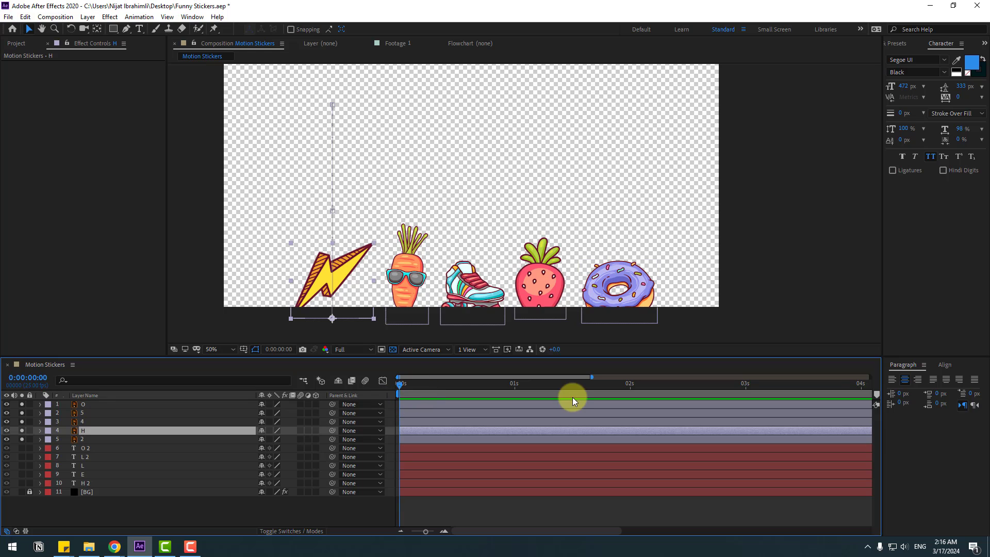
key(r)
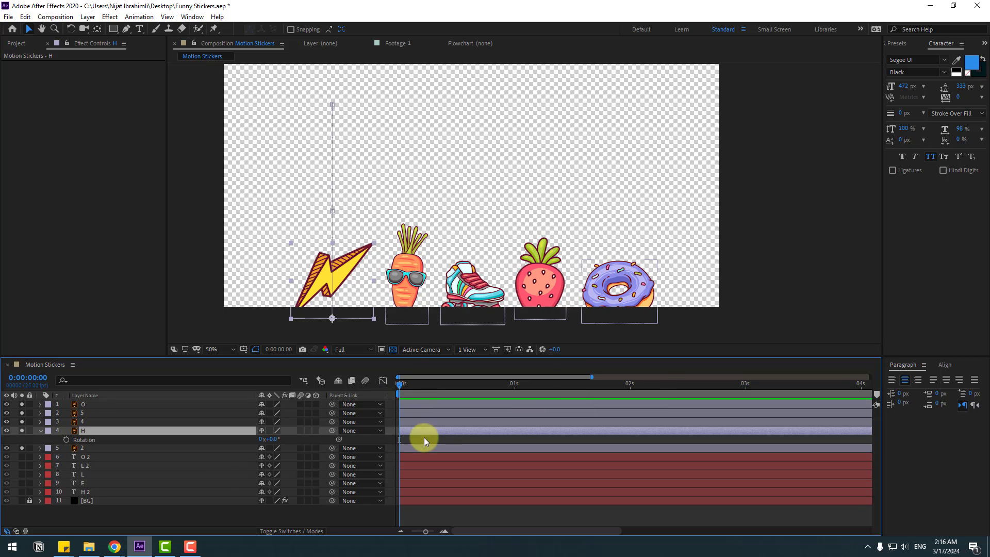
click(66, 439)
click(276, 439)
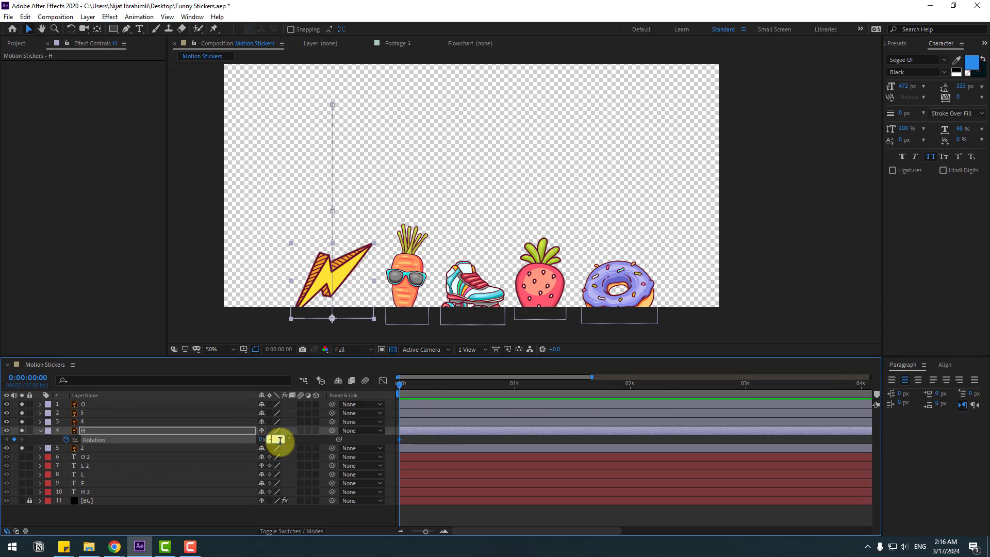
key(Return)
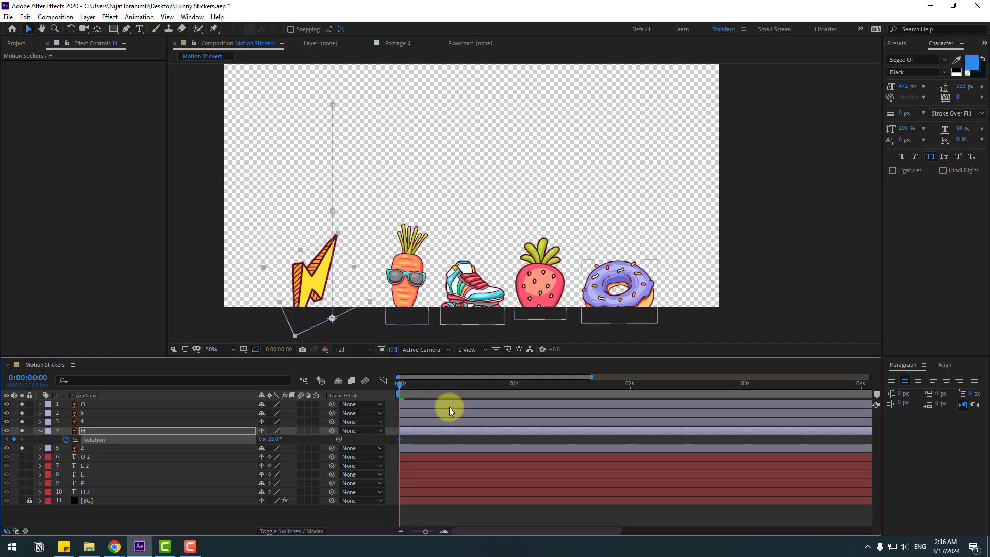
Show the lightning bolt's Position keyframes alongside Rotation and keyframe its Rotation at 10° at 0:00:00:07
key(shift+p)
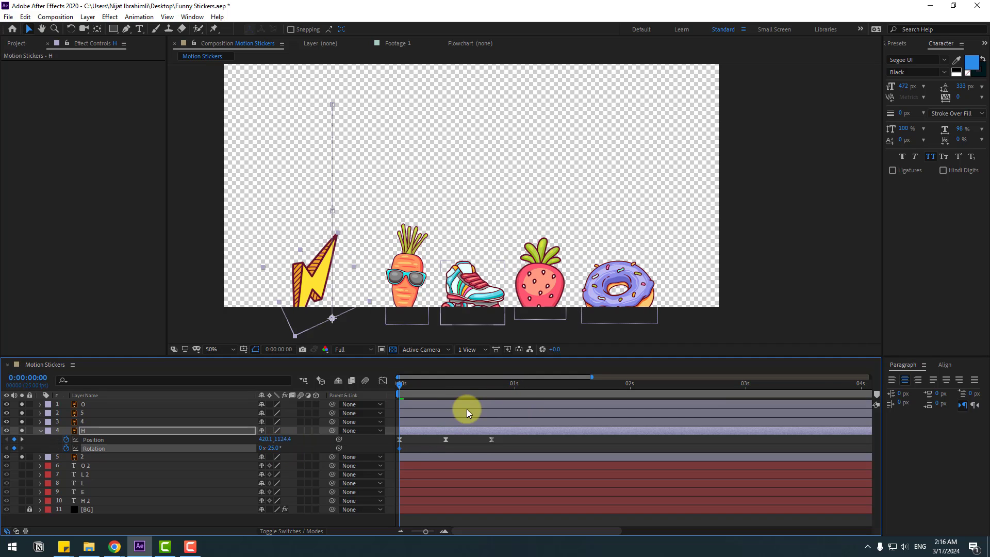
drag(406, 382, 431, 386)
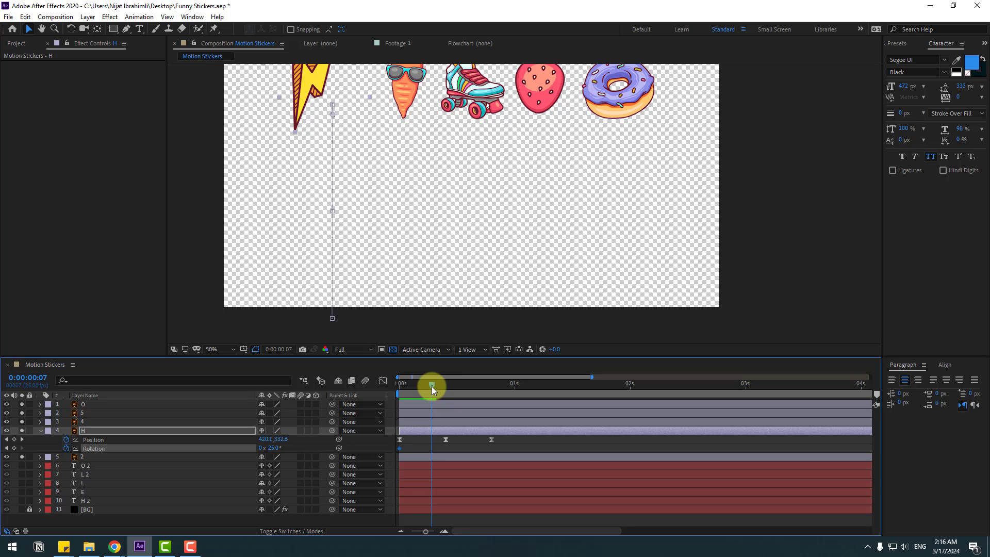
drag(270, 448, 287, 450)
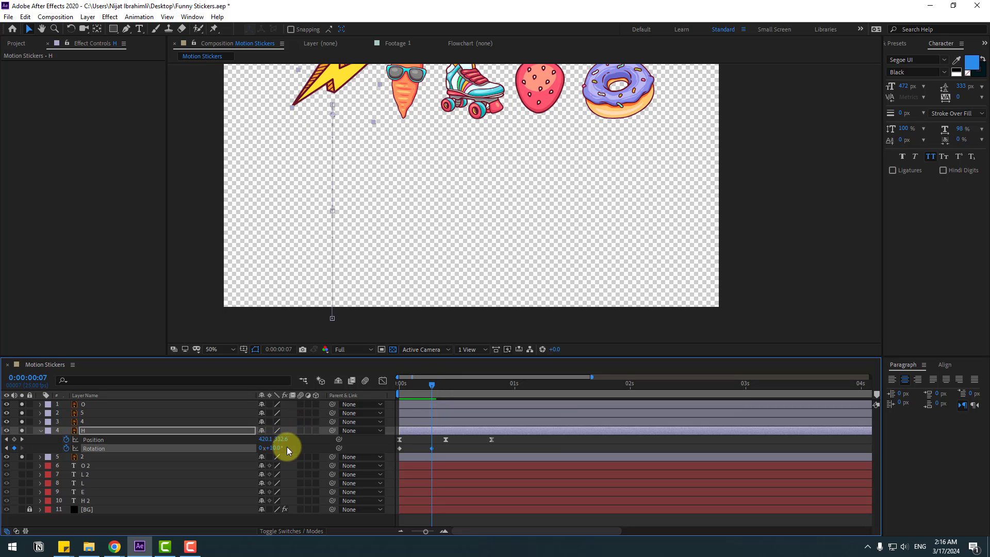
click(228, 349)
click(233, 186)
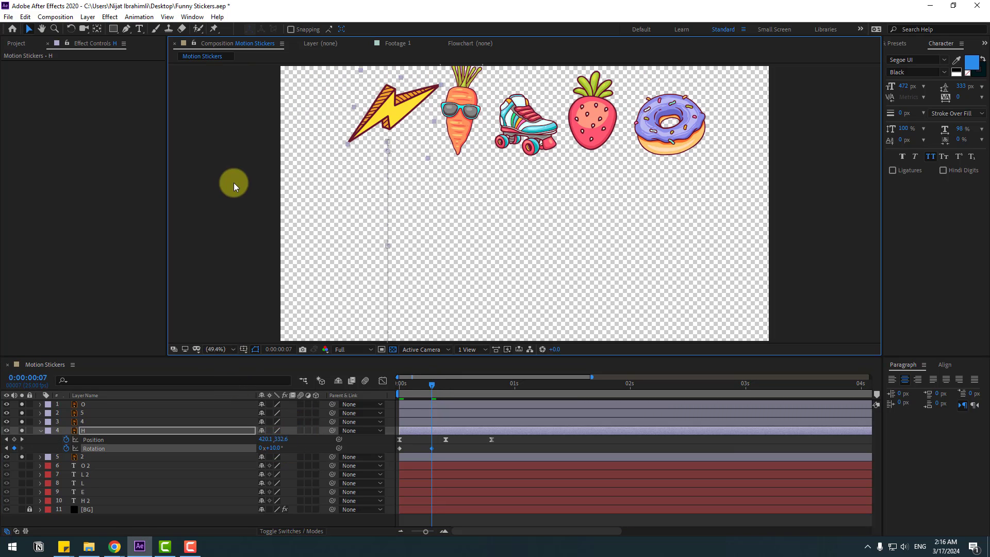
Keyframe the lightning bolt's Rotation at -5° at 0:00:00:14 and at 0° at 0:00:00:20
drag(413, 388, 464, 385)
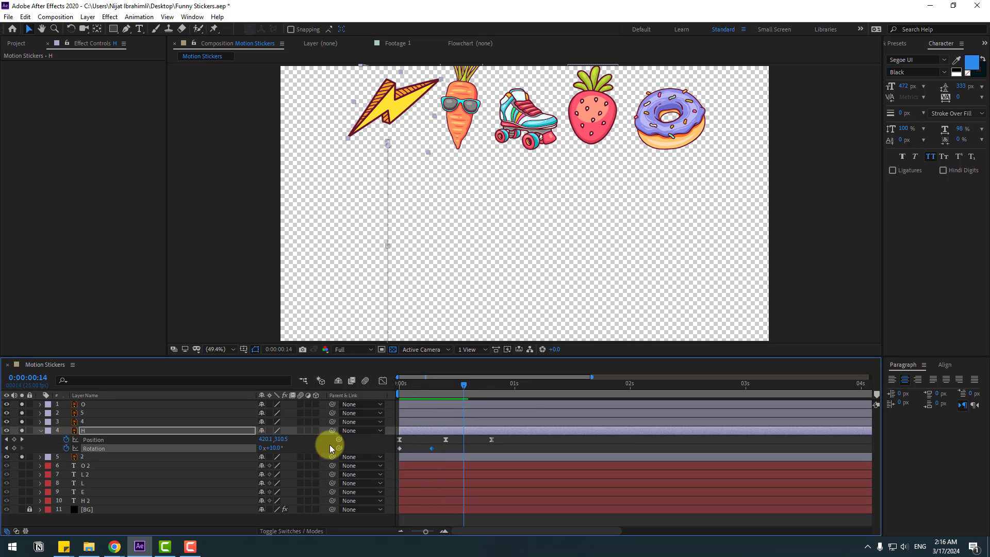
text(-5)
key(Return)
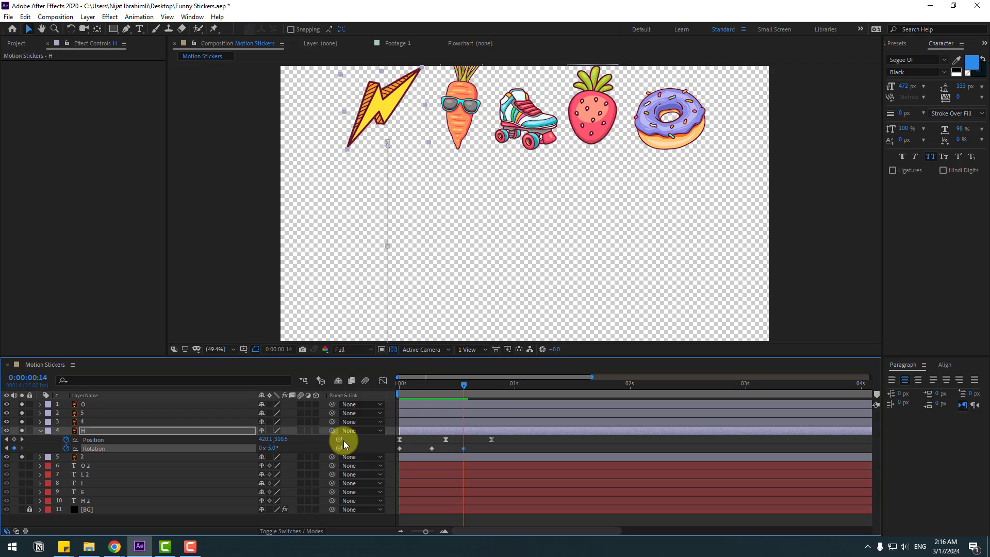
drag(484, 388, 490, 385)
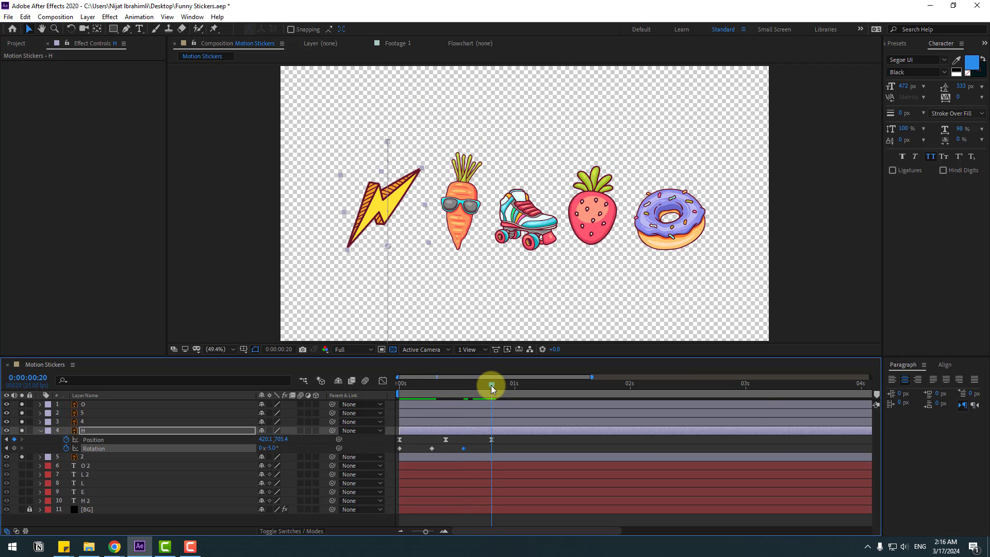
click(270, 447)
text(0)
key(Return)
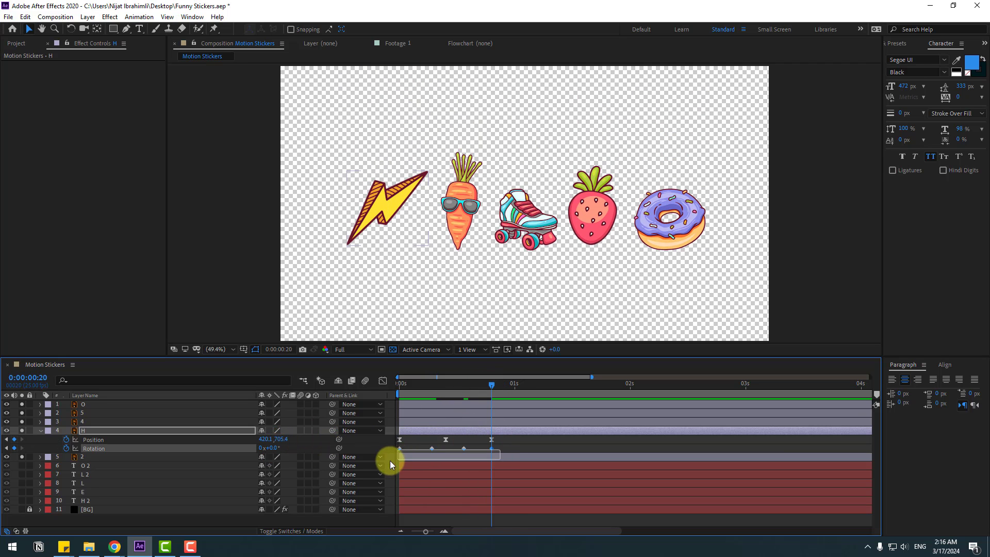
Apply Easy Ease to all four of the lightning bolt's Rotation keyframes and preview the swing
right_click(400, 448)
mouse_move(501, 437)
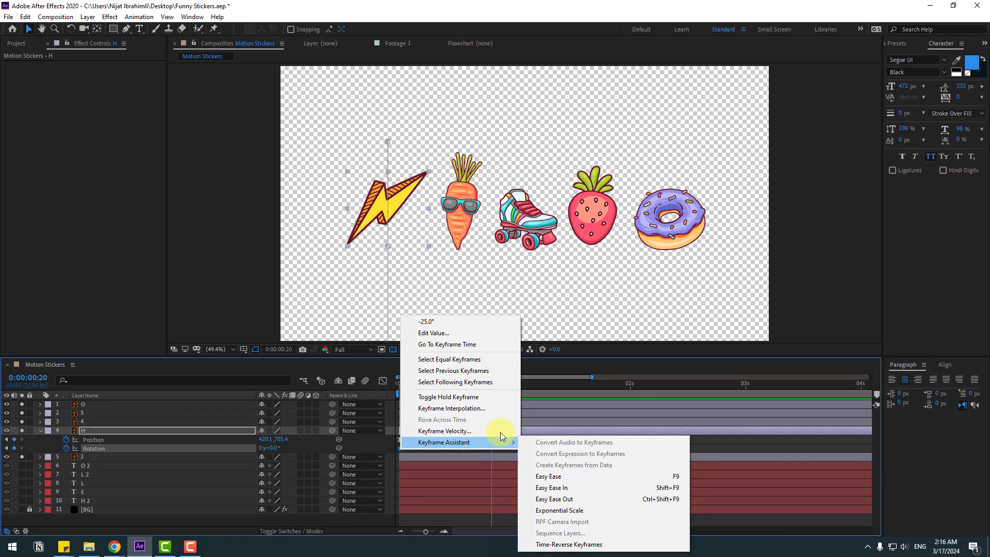
click(548, 475)
key(space)
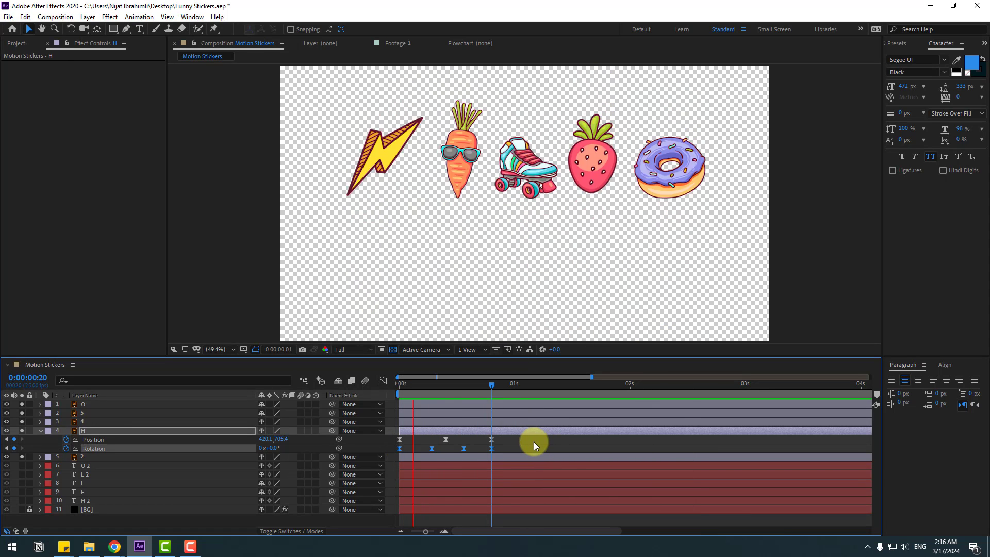
key(space)
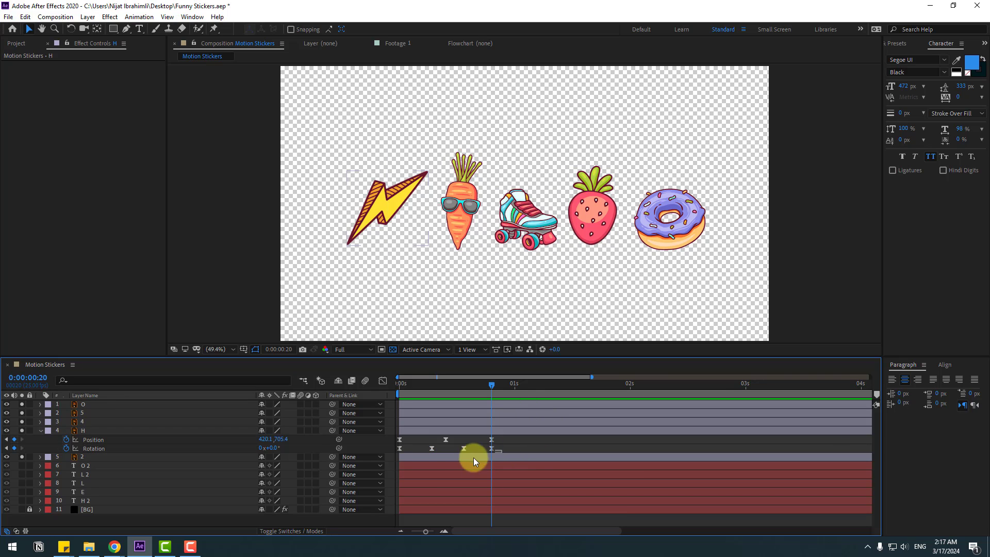
Copy the lightning bolt's Rotation keyframes to the strawberry sticker starting at 0:00:00:00, and preview the result
drag(502, 445, 397, 477)
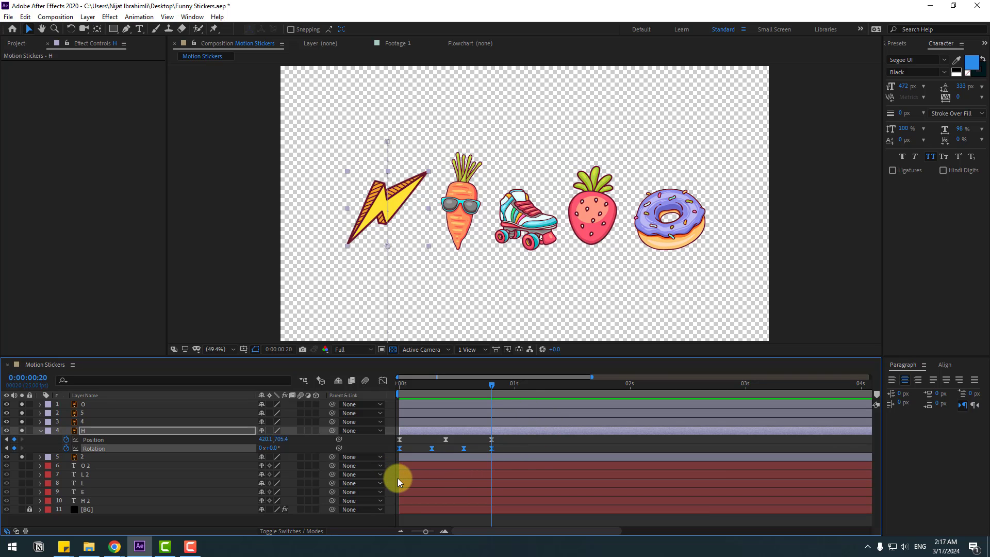
click(41, 430)
click(85, 421)
click(431, 382)
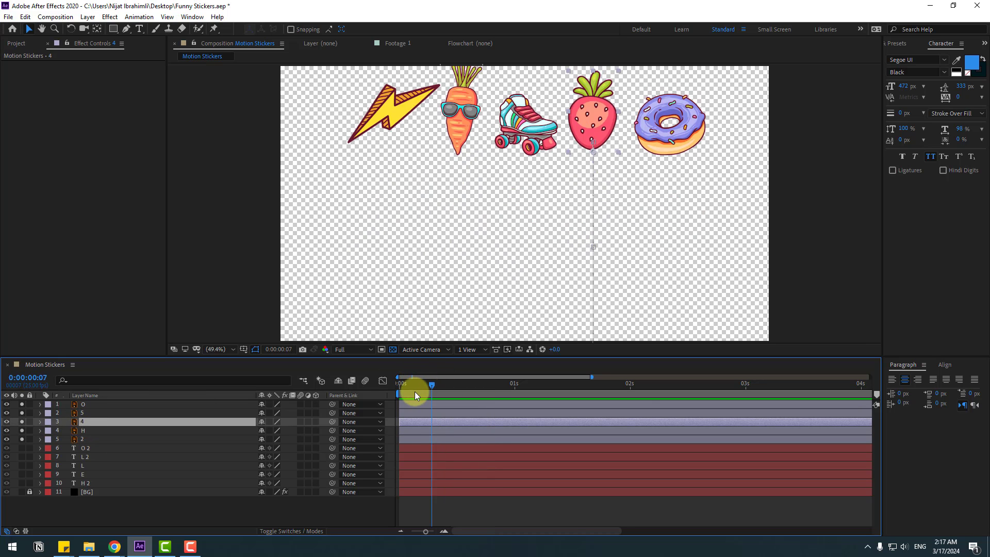
drag(414, 391, 392, 390)
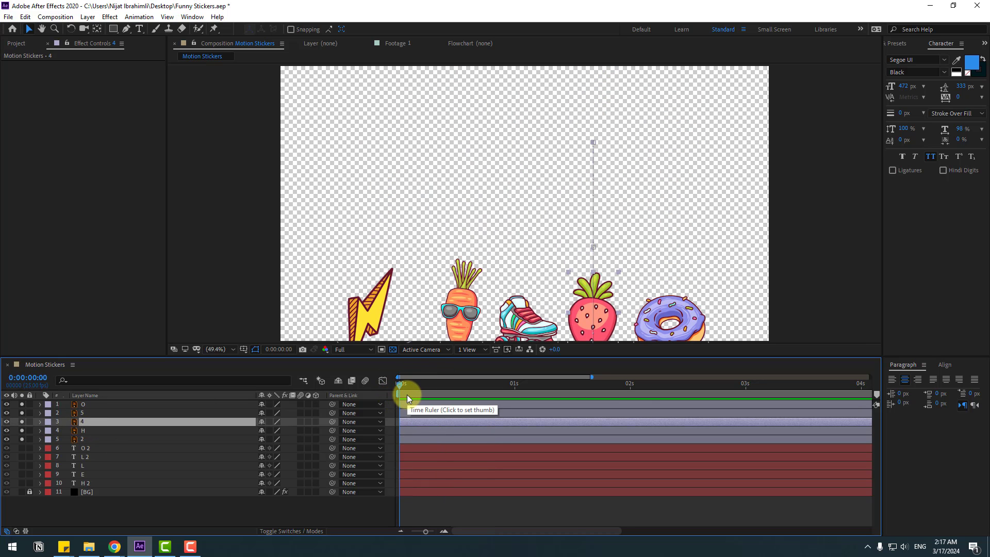
key(space)
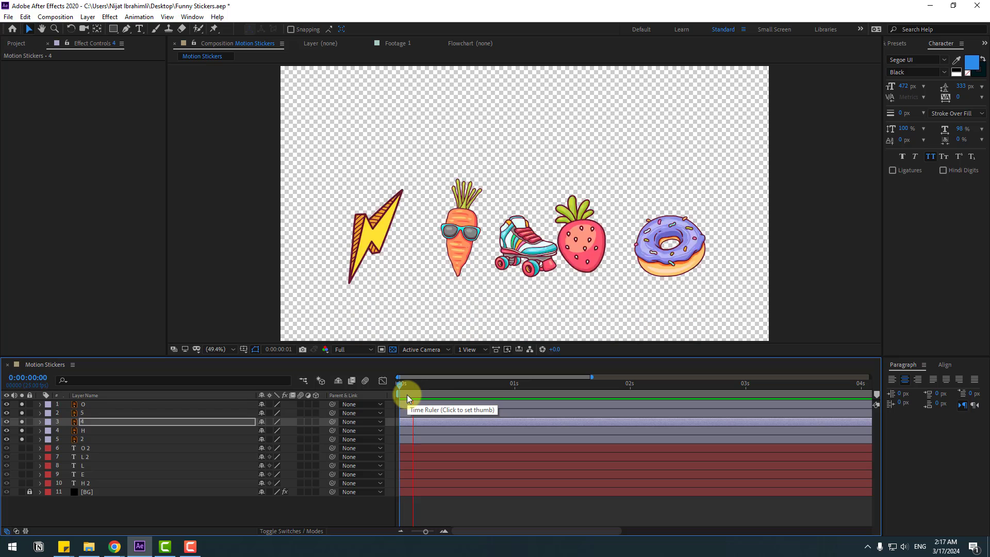
key(space)
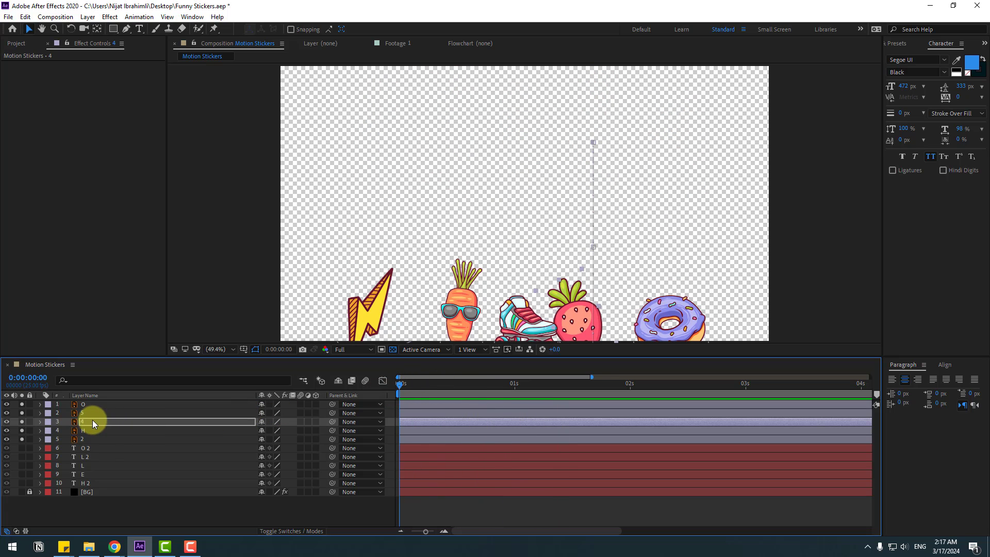
Paste the copied Rotation keyframes onto the carrot sticker at 0:00:00:00
click(83, 434)
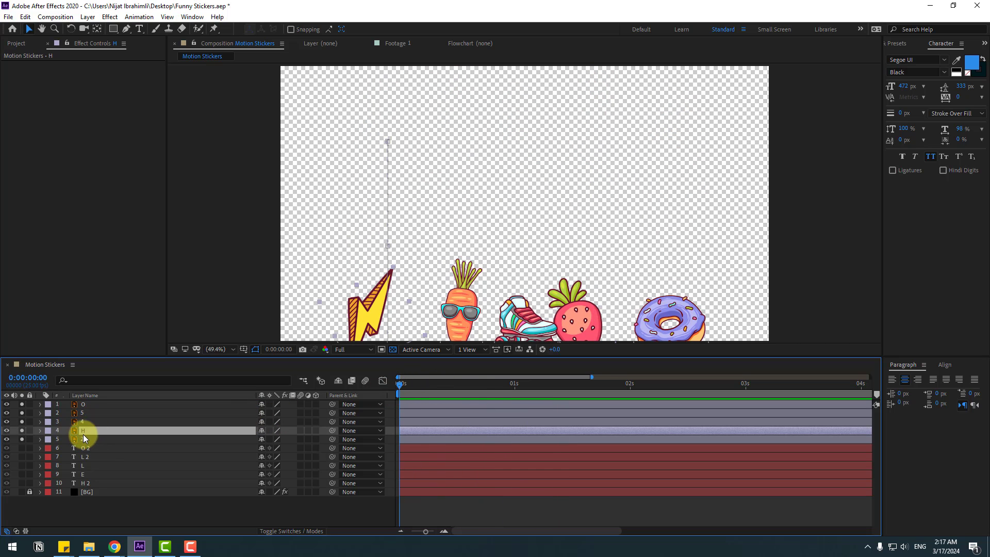
click(90, 439)
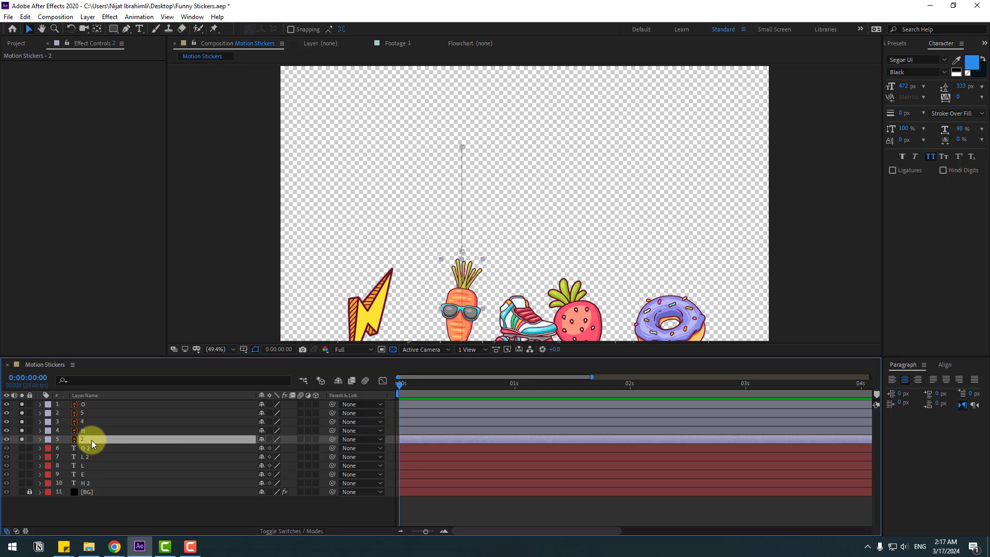
key(Return)
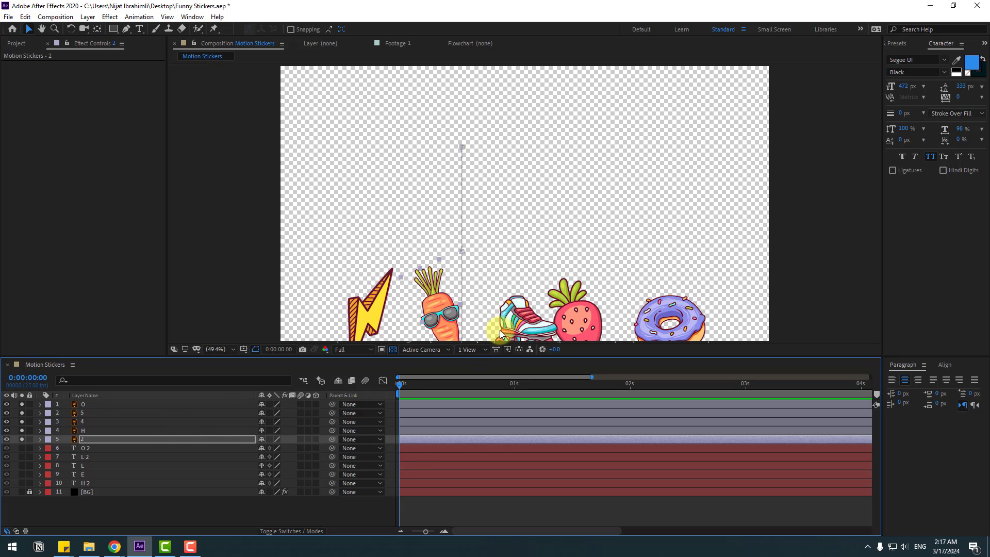
Save the project, paste the copied Rotation keyframes onto the roller skate sticker at 0:00:00:00 and preview them
click(518, 322)
key(ctrl+s)
key(r)
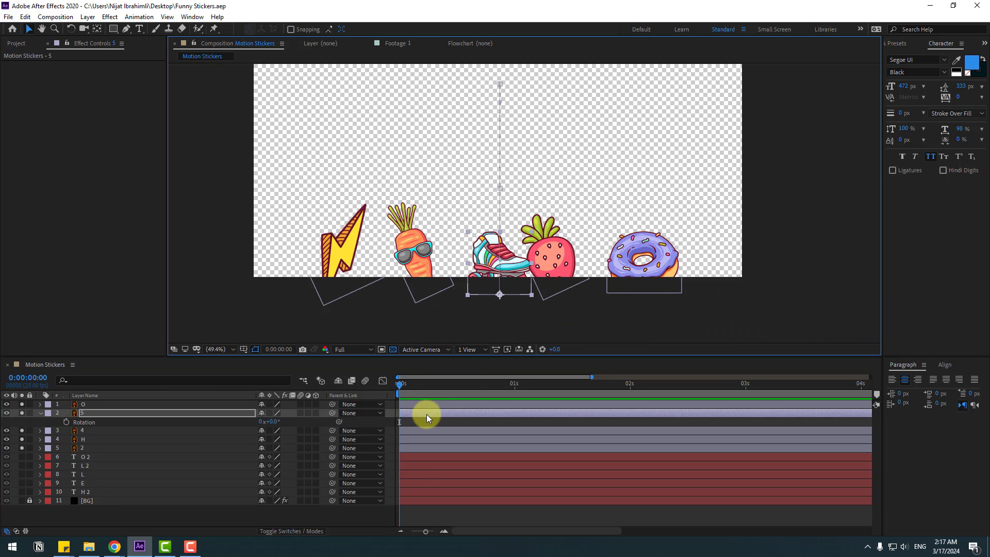
key(ctrl+v)
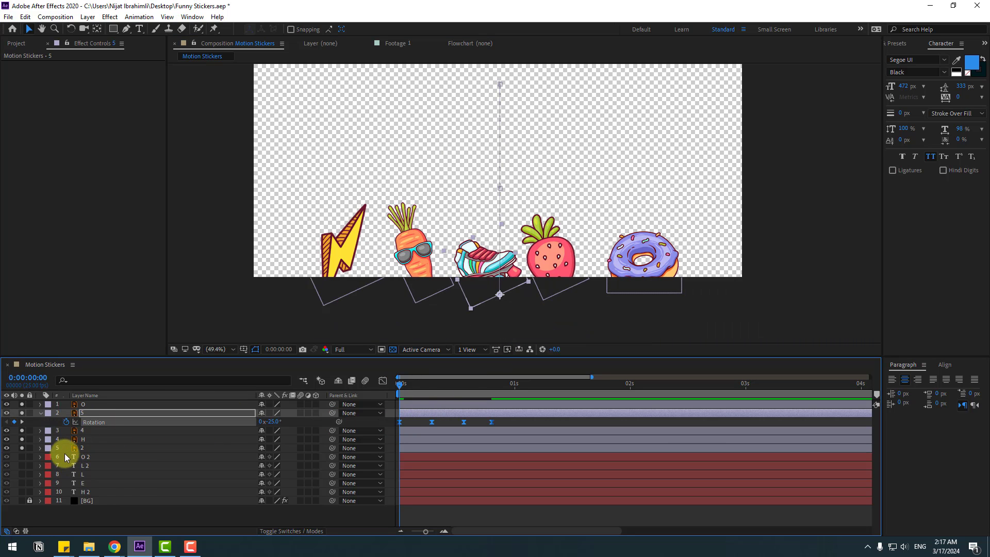
key(space)
key(space)
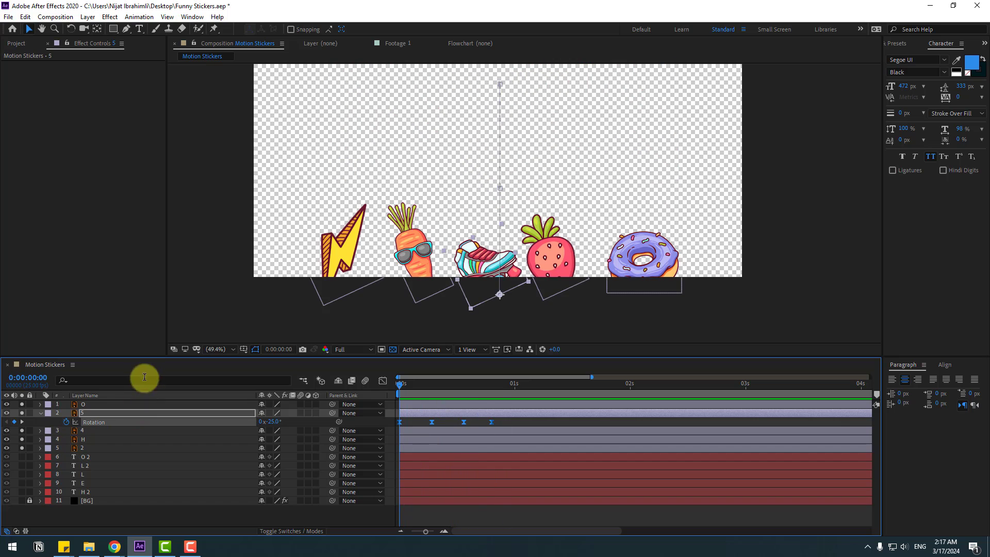
Paste the copied Rotation keyframes onto the donut sticker at 0:00:00:00 and preview all the stickers with the composition at 25% magnification
click(219, 350)
click(218, 235)
key(space)
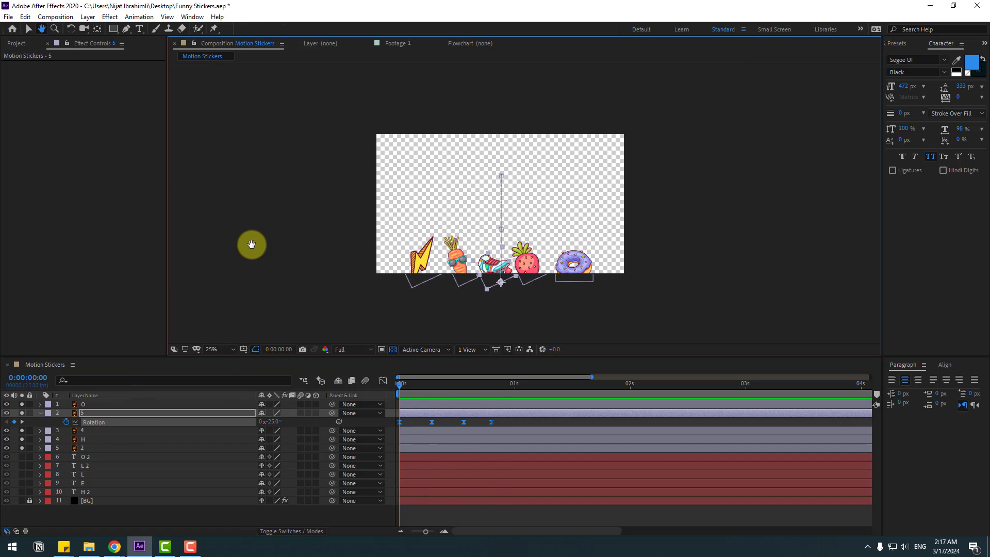
key(space)
click(258, 397)
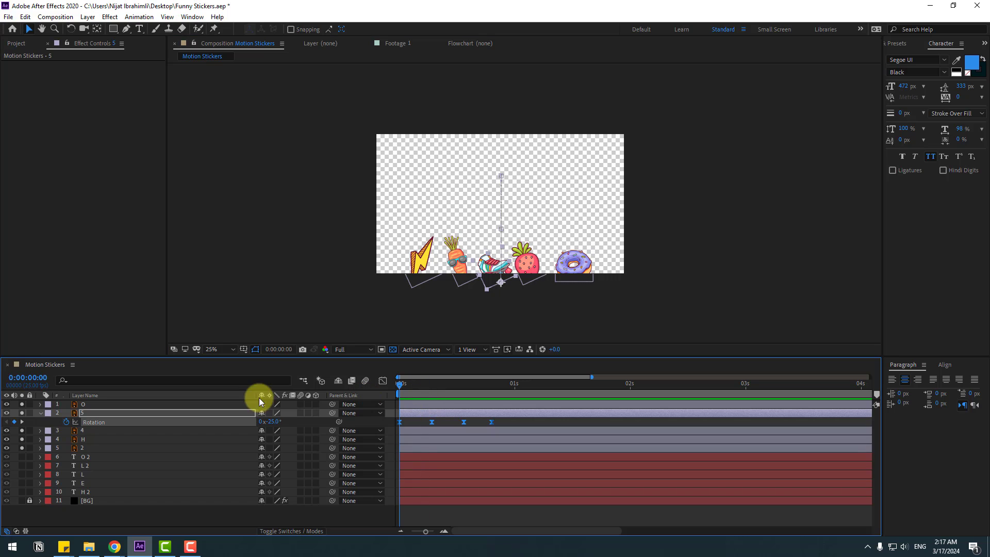
click(102, 405)
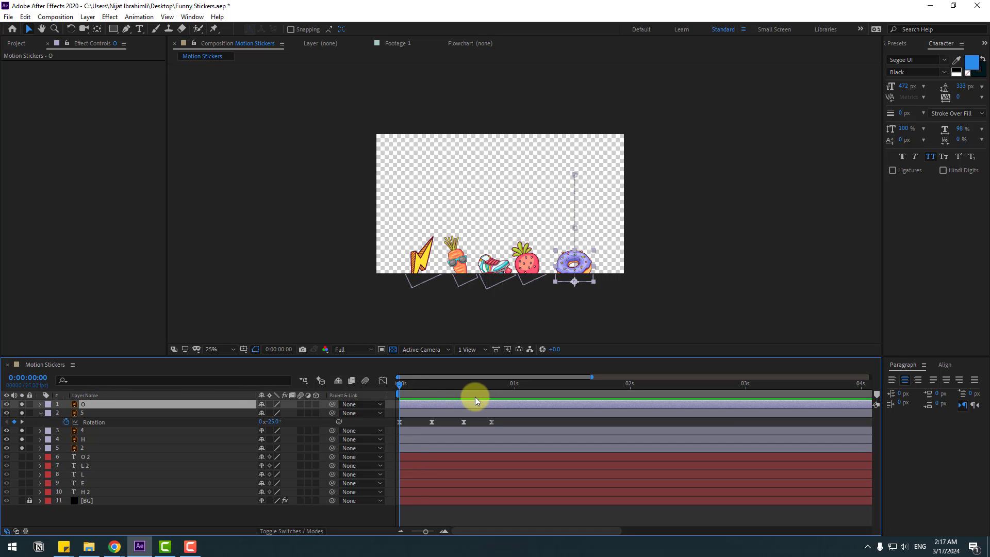
key(space)
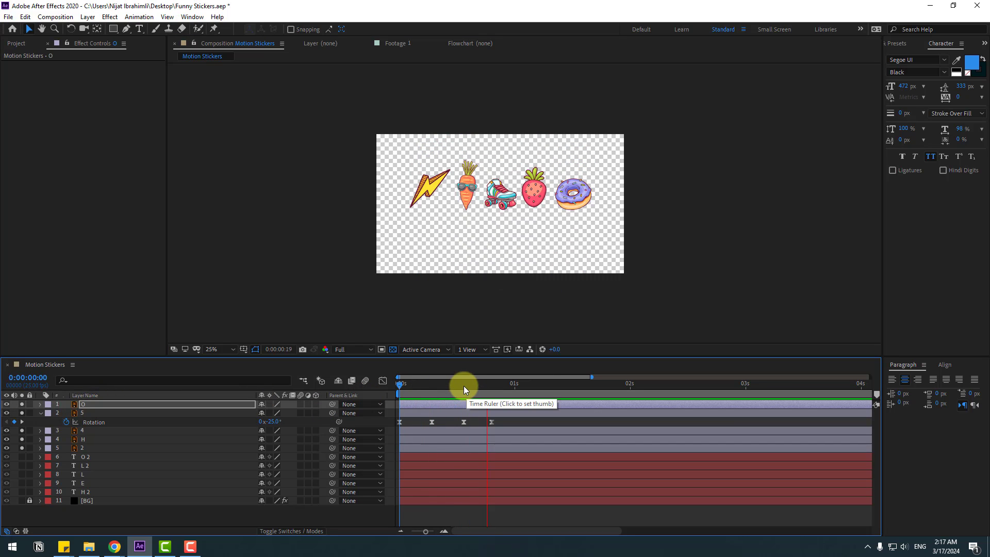
key(space)
click(42, 414)
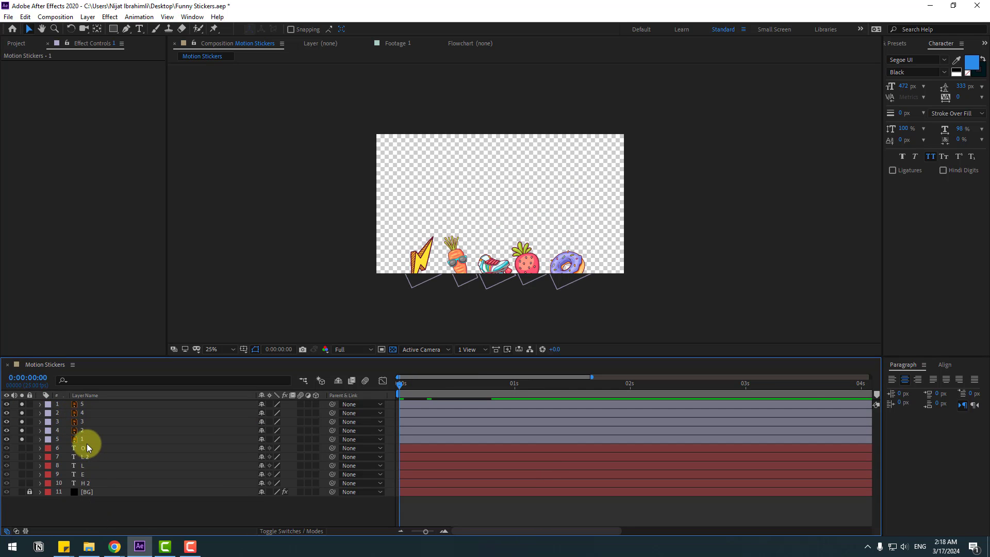
Show the Scale property of sticker layers 1 to 5 and keyframe its current values at 0:00:00:04
click(87, 441)
shift+click(95, 404)
key(s)
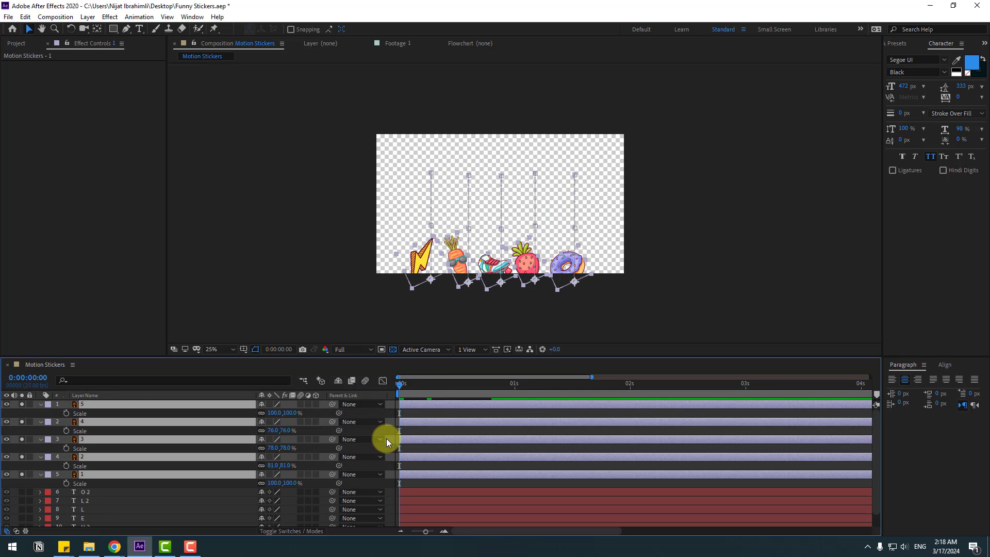
click(416, 386)
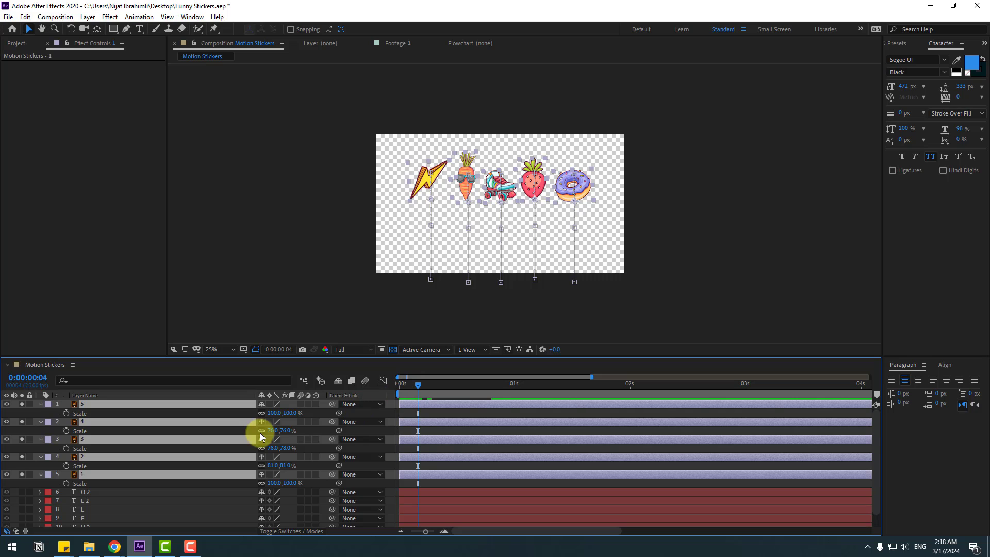
click(66, 413)
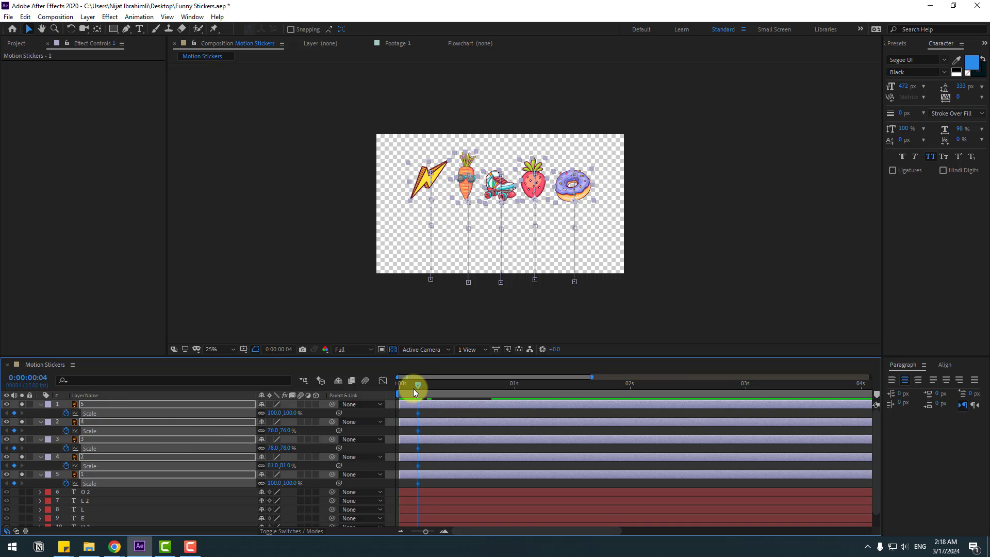
Keyframe the Scale of all five sticker layers at 0% at 0:00:00:00
drag(413, 388, 391, 386)
click(272, 413)
text(0)
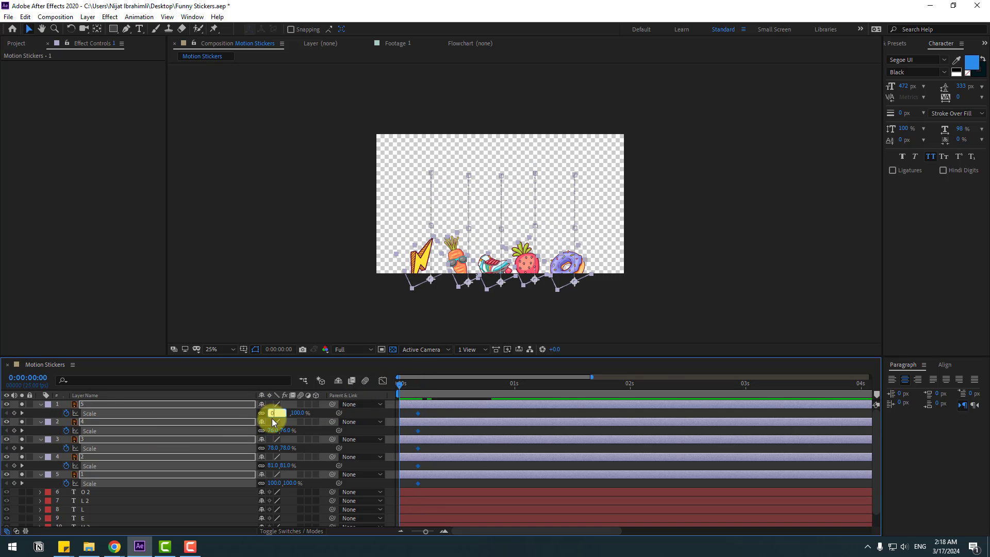
key(Return)
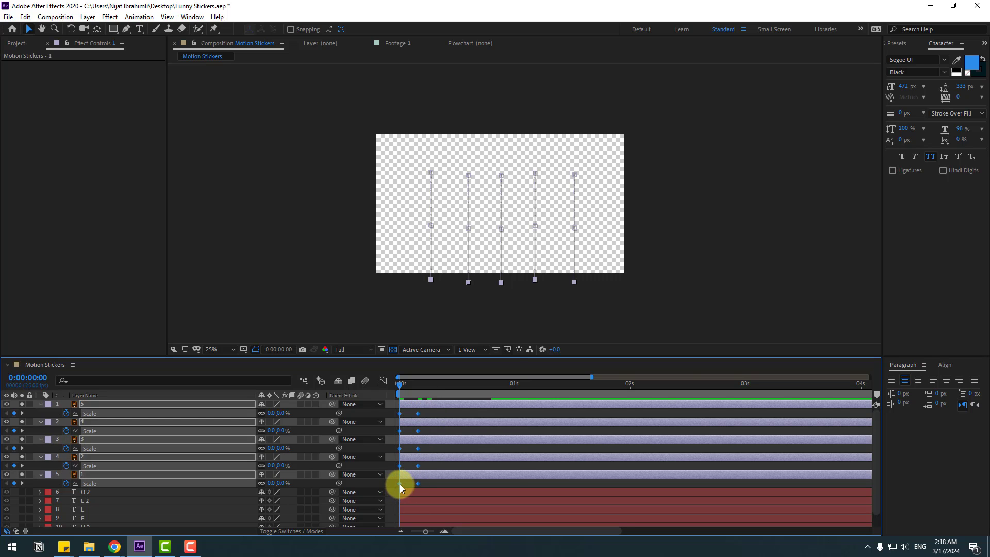
Apply Easy Ease to the stickers' Scale keyframes, preview the entrance and collapse the layer properties
right_click(400, 484)
mouse_move(406, 478)
click(548, 411)
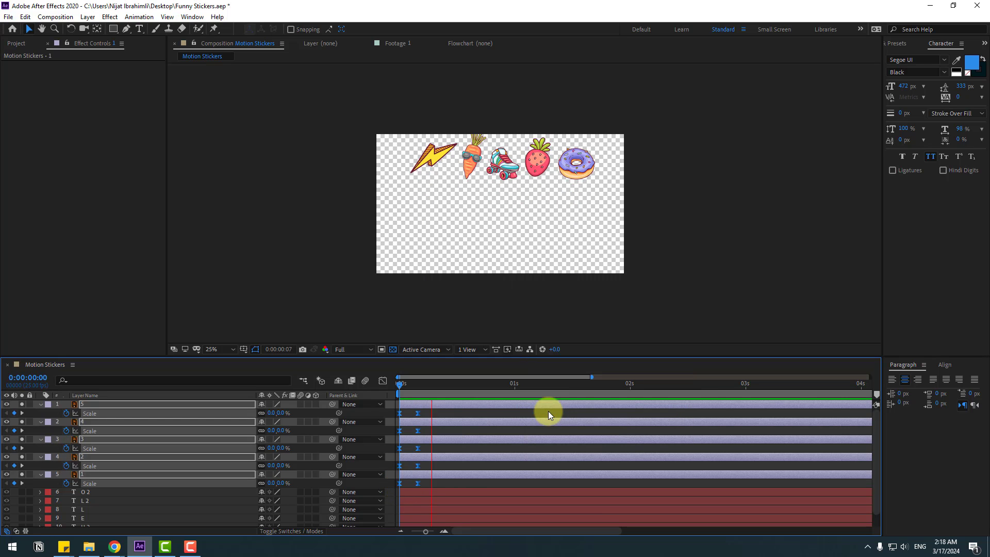
key(space)
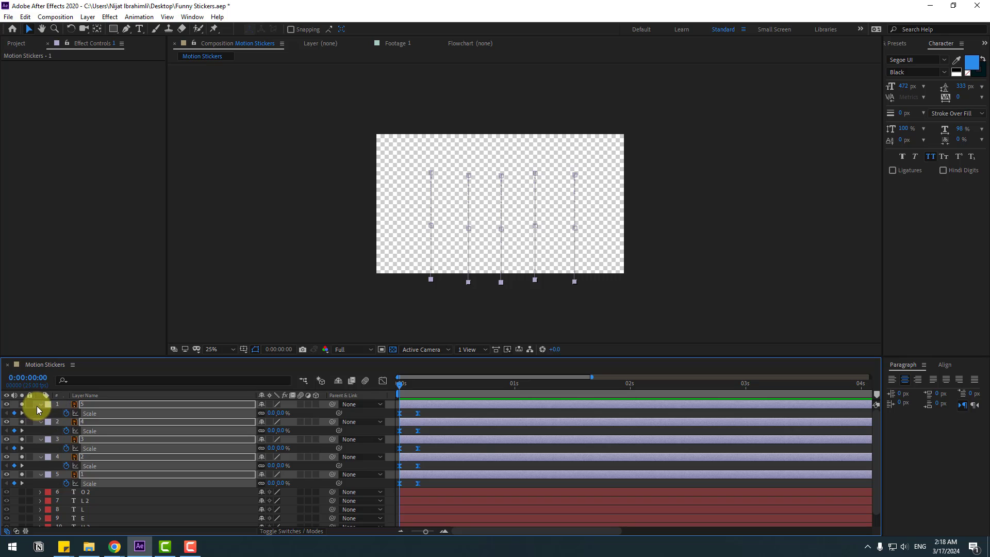
key(u)
click(402, 503)
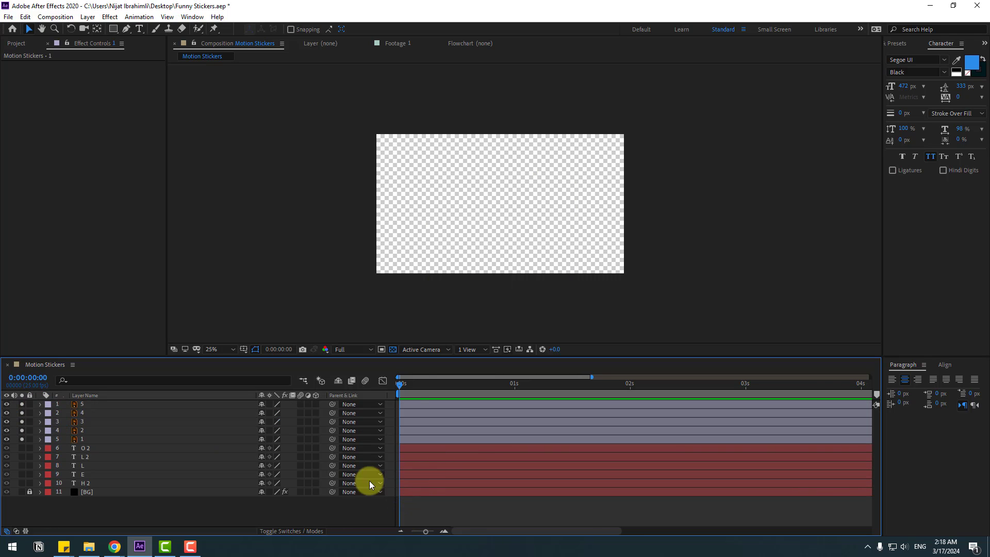
Shift sticker layer 2 to start at 0:00:00:03 and sticker layer 3 to start at 0:00:00:06
click(410, 385)
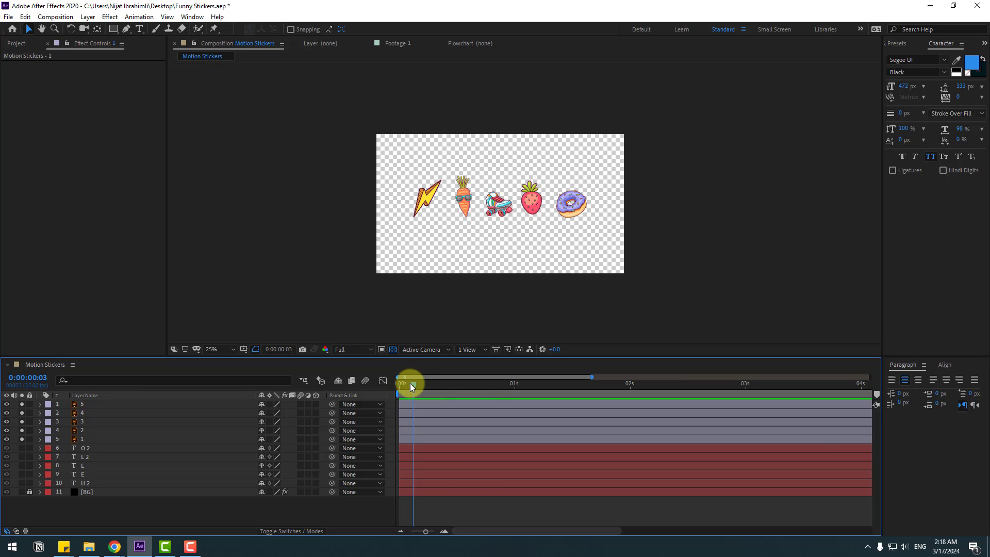
click(80, 435)
drag(406, 430, 422, 441)
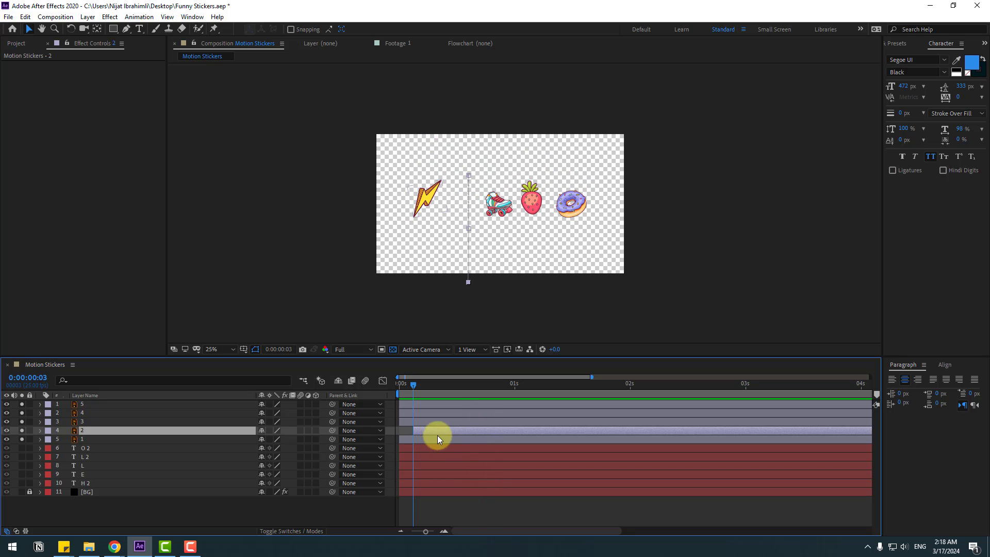
click(84, 422)
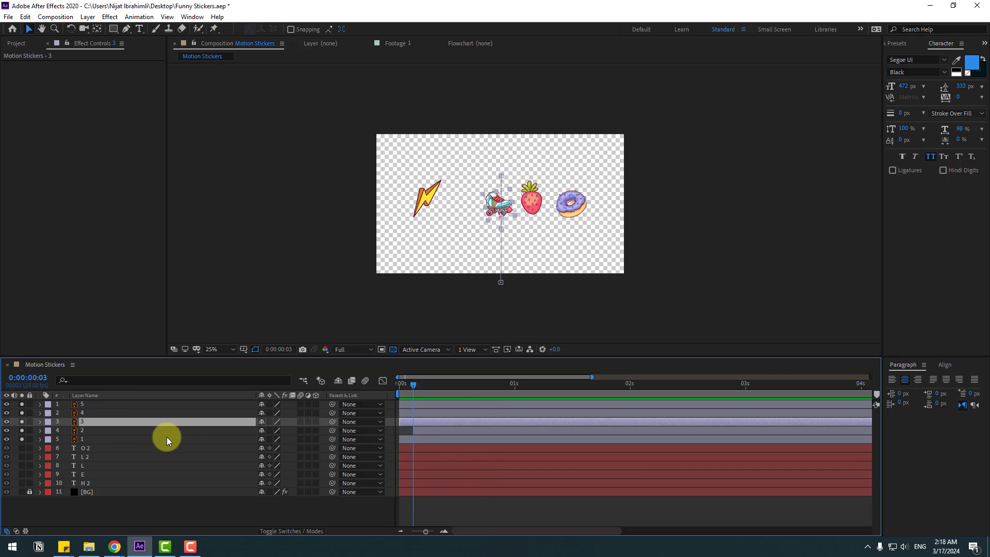
key(Page_Down)
key(Page_Down)
key(Page_Down)
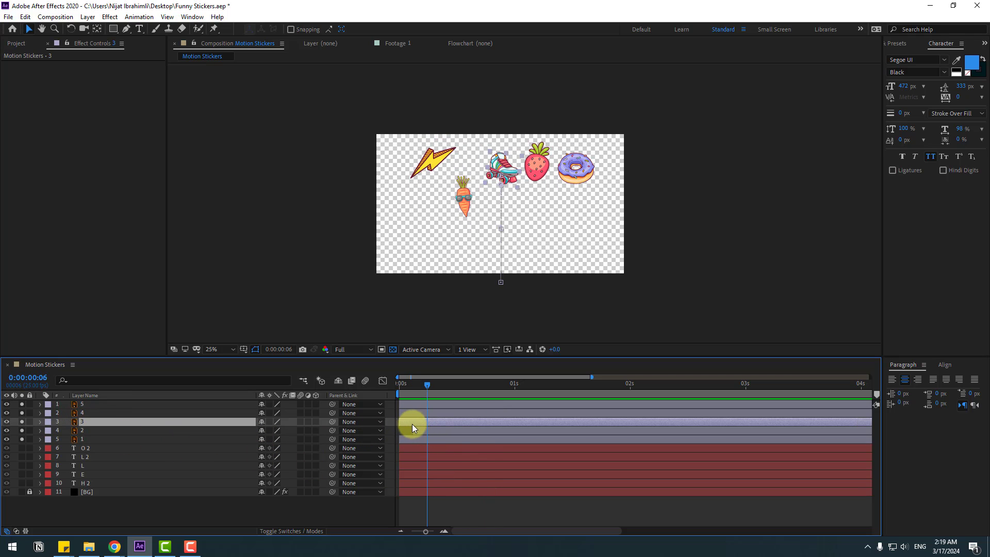
drag(412, 424, 465, 406)
Shift sticker layer 4 to start at 0:00:00:09 and layer 5 at 0:00:00:12, and preview the staggered stickers
key(Page_Down)
key(Page_Down)
key(Page_Down)
key(Page_Down)
key(Page_Down)
key(Page_Down)
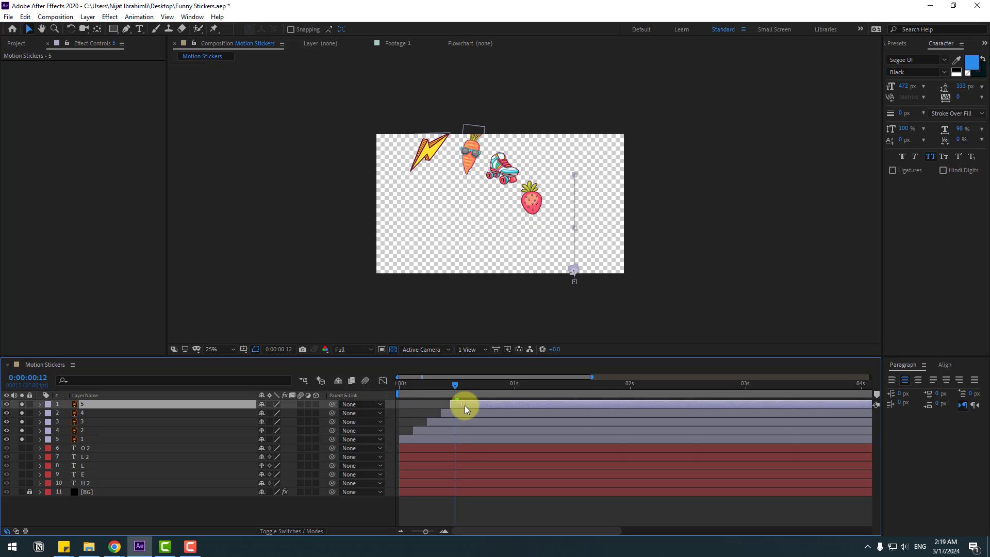
key(space)
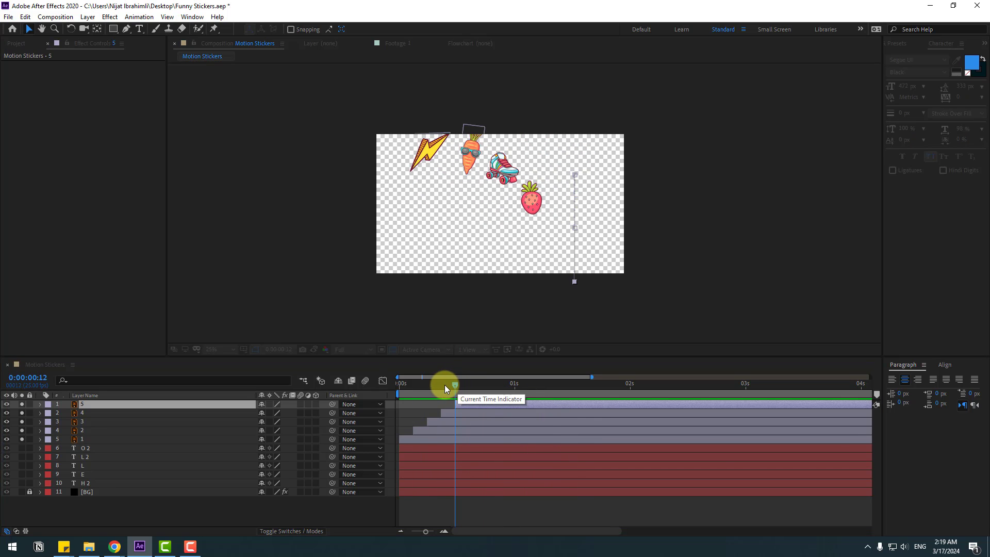
drag(444, 385, 324, 402)
Turn off solo for the sticker layers and solo the five HELLO letter layers instead
click(92, 482)
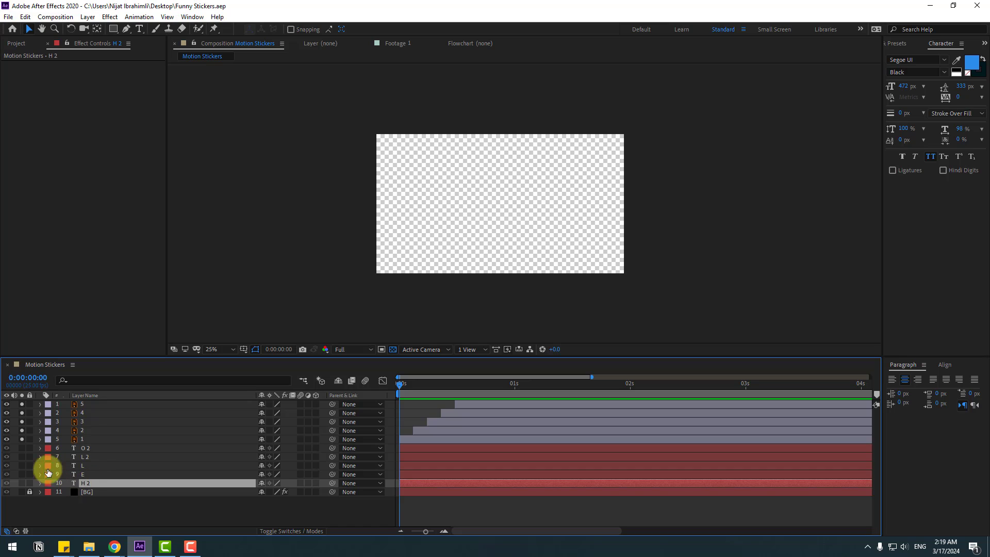
drag(22, 437, 29, 408)
shift+click(84, 448)
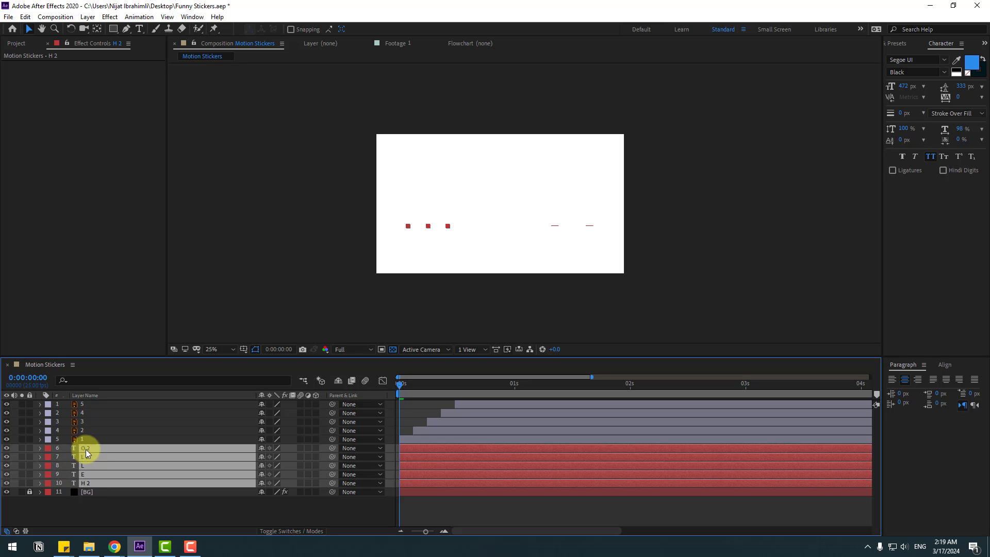
click(22, 447)
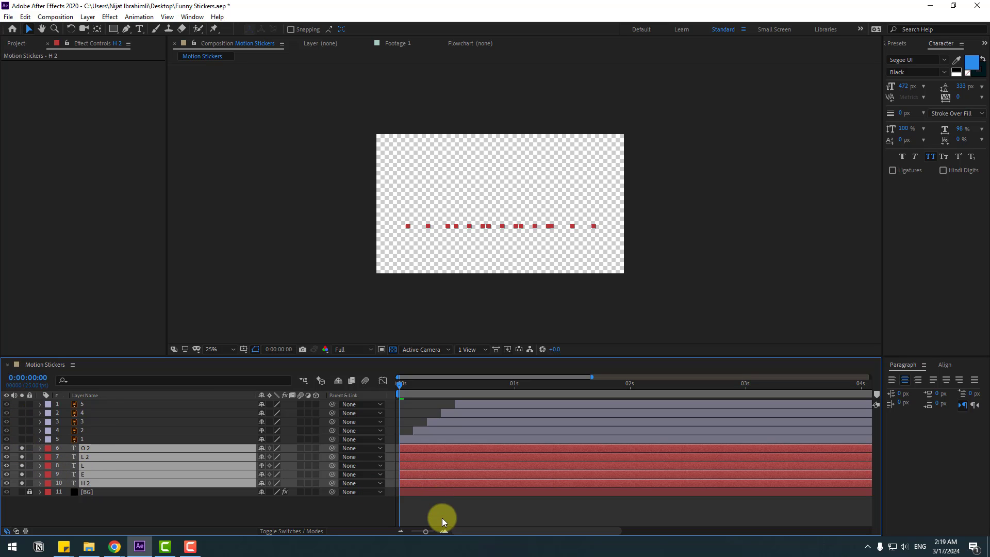
Stagger letter layers E, L, L 2 and O 2 three frames apart, from 0:00:00:03 to 0:00:00:12, and preview them
click(452, 474)
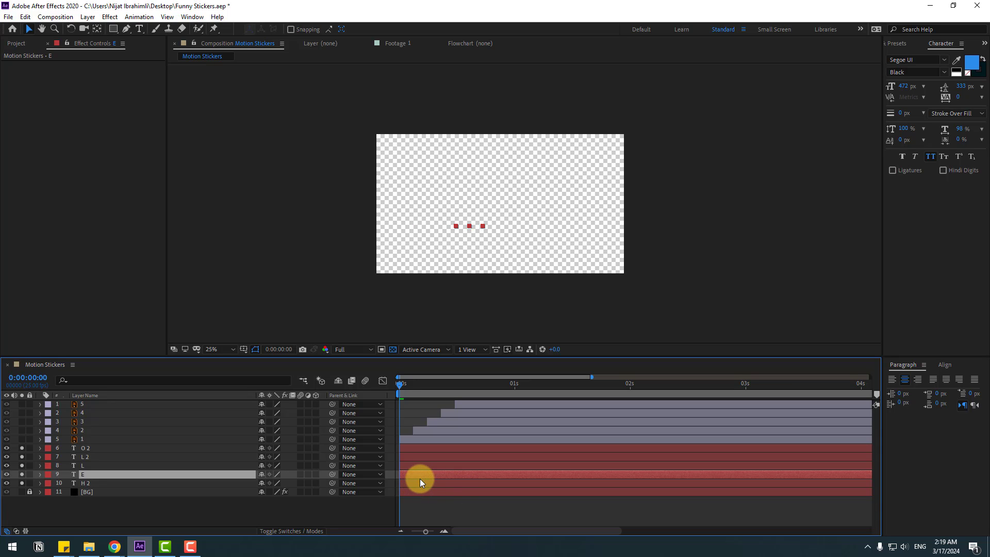
mouse_move(420, 481)
mouse_down()
mouse_move(411, 475)
mouse_move(426, 475)
mouse_move(427, 495)
mouse_up()
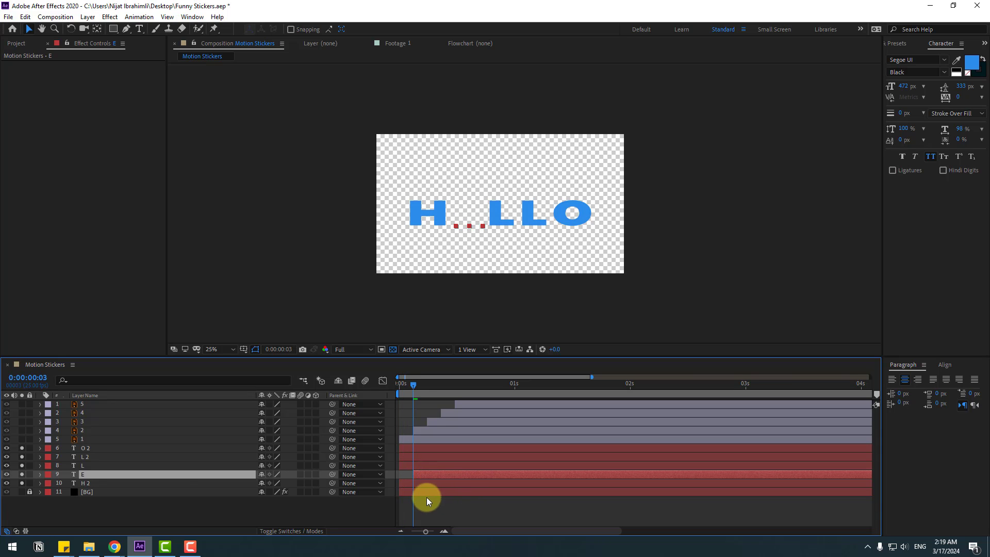
click(473, 468)
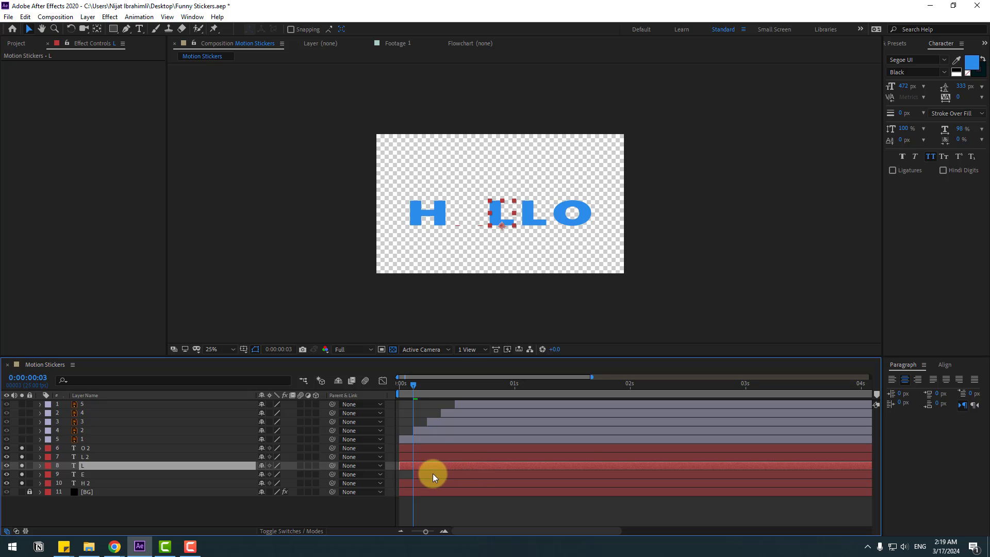
drag(417, 463, 464, 451)
click(410, 456)
key(space)
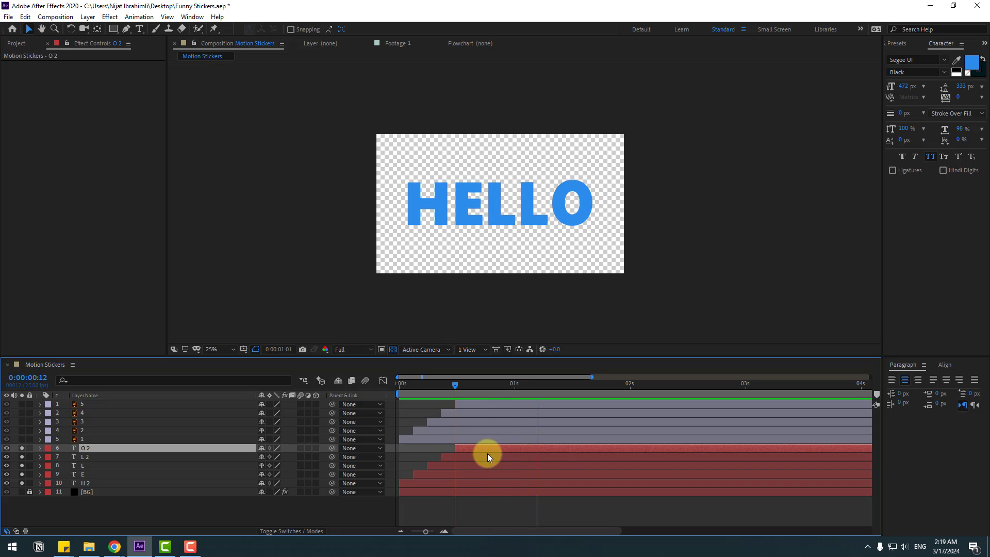
Turn off solo for the five HELLO letter layers so the whole composition shows
click(90, 484)
shift+click(91, 449)
click(24, 449)
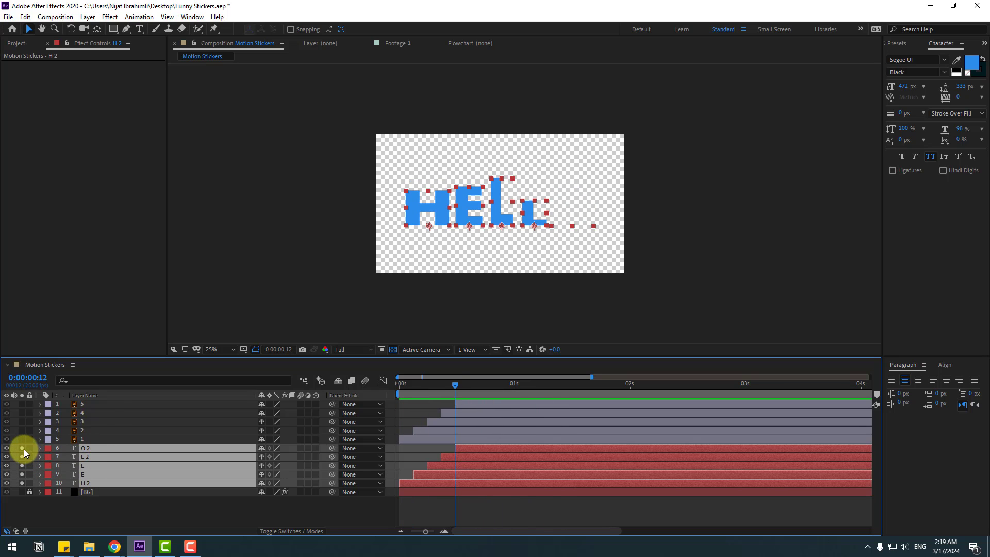
click(23, 483)
Shift all five letter layers together so that H 2 starts at about 0:00:00:16, and preview the timing against the stickers
drag(422, 387, 475, 386)
drag(422, 481, 498, 465)
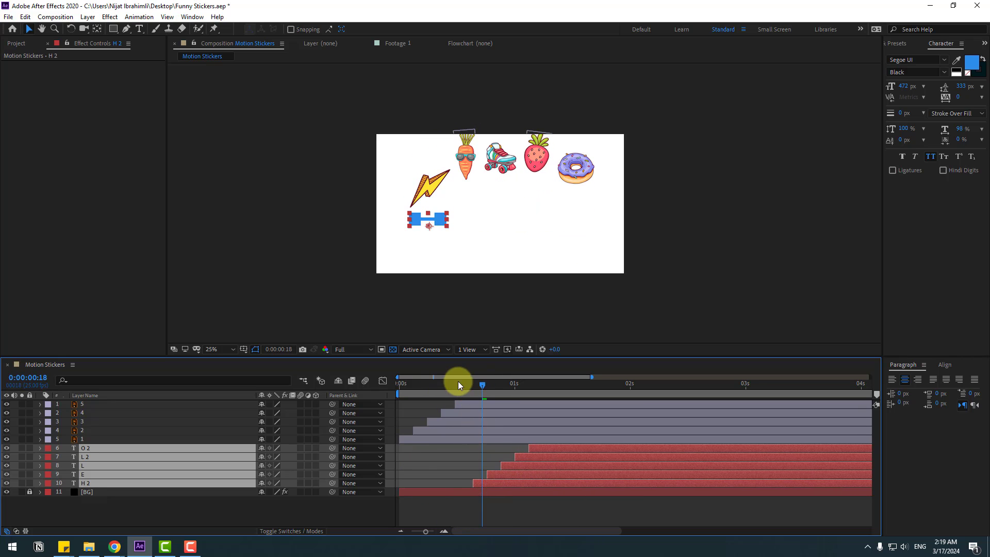
key(space)
mouse_move(508, 394)
mouse_down()
mouse_move(474, 394)
mouse_move(555, 394)
mouse_move(524, 400)
mouse_up()
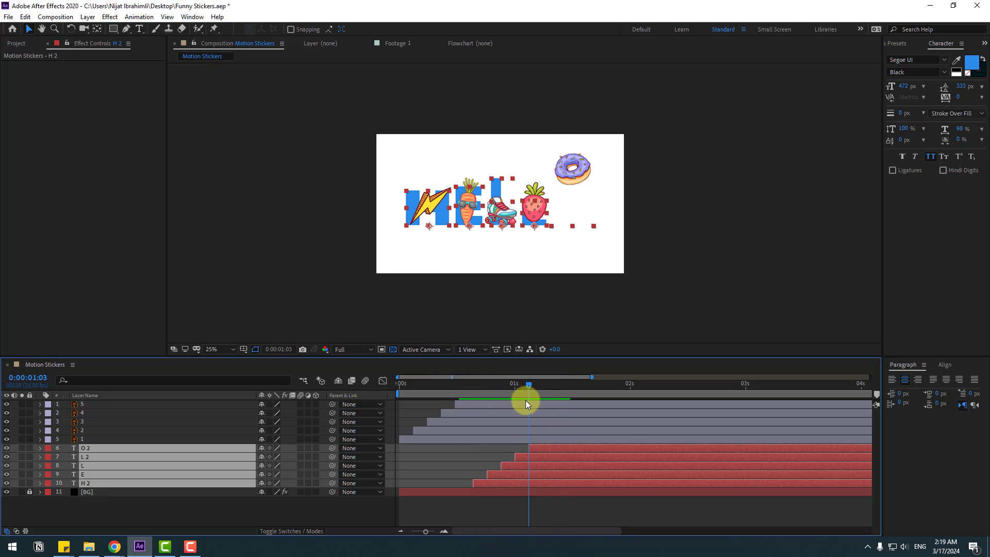
Shift the five letter layers together so that H 2 starts at about 0:00:00:14, and preview the timing
drag(479, 489, 474, 484)
key(space)
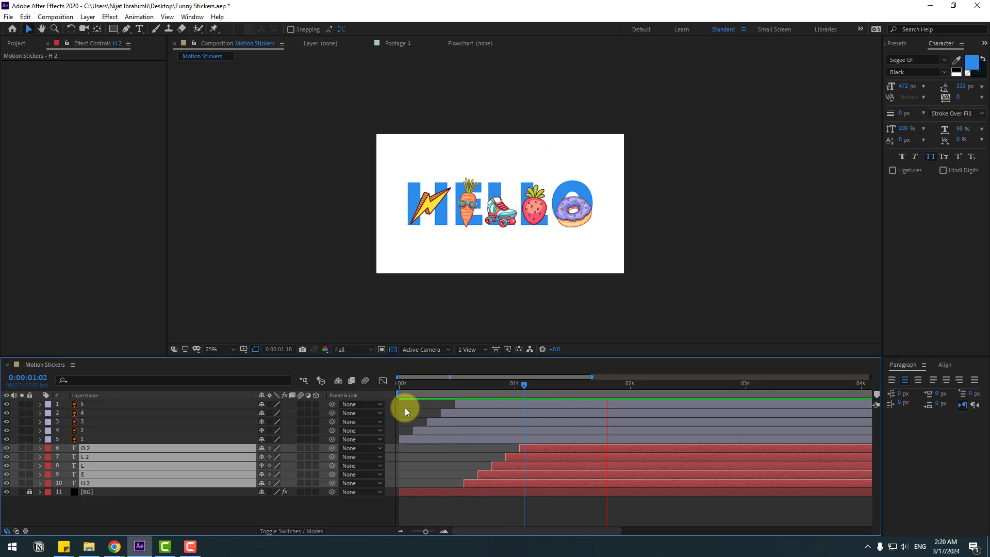
Split sticker layer 1 and delete its remainder, undoing the cut at 0:00:00:19 and redoing it at 0:00:00:20
click(417, 385)
click(90, 439)
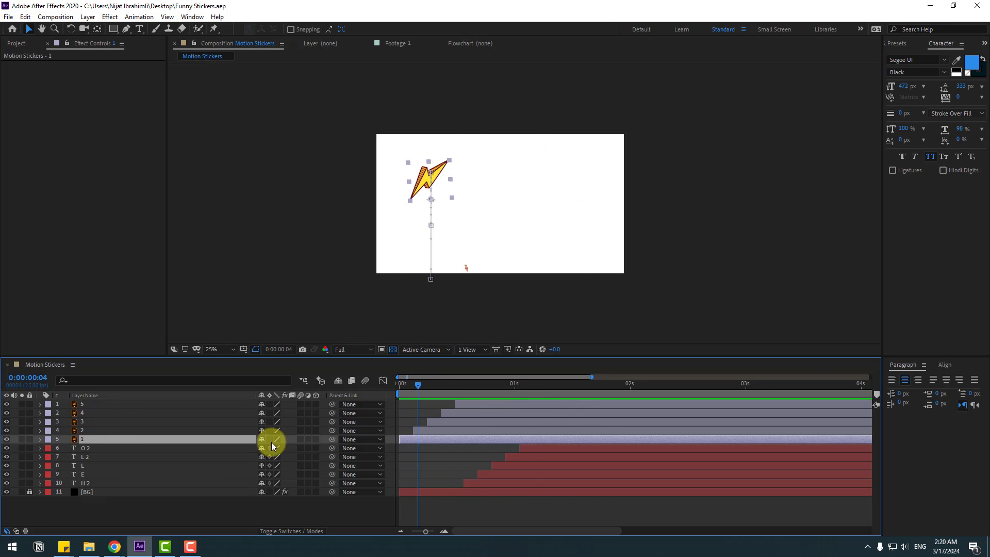
drag(409, 394, 484, 382)
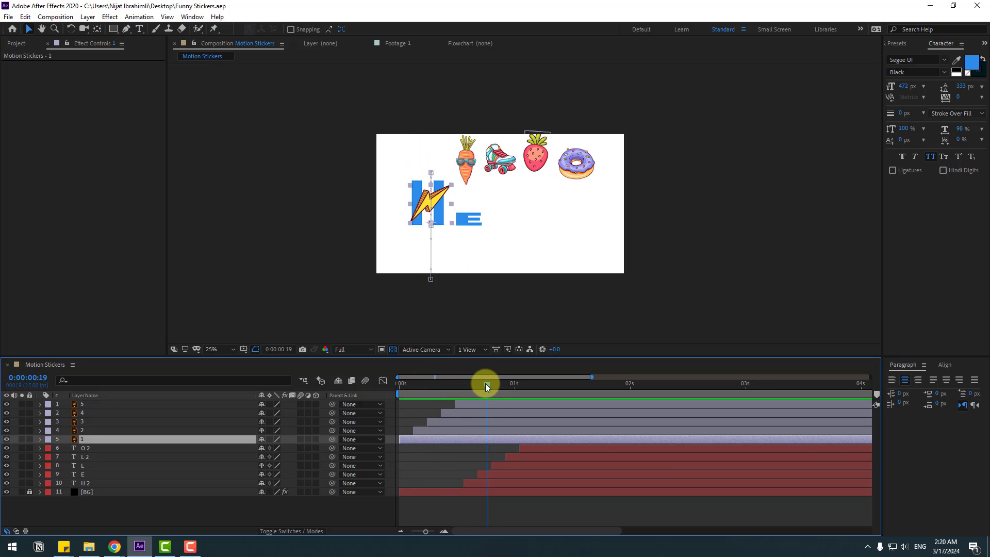
click(25, 16)
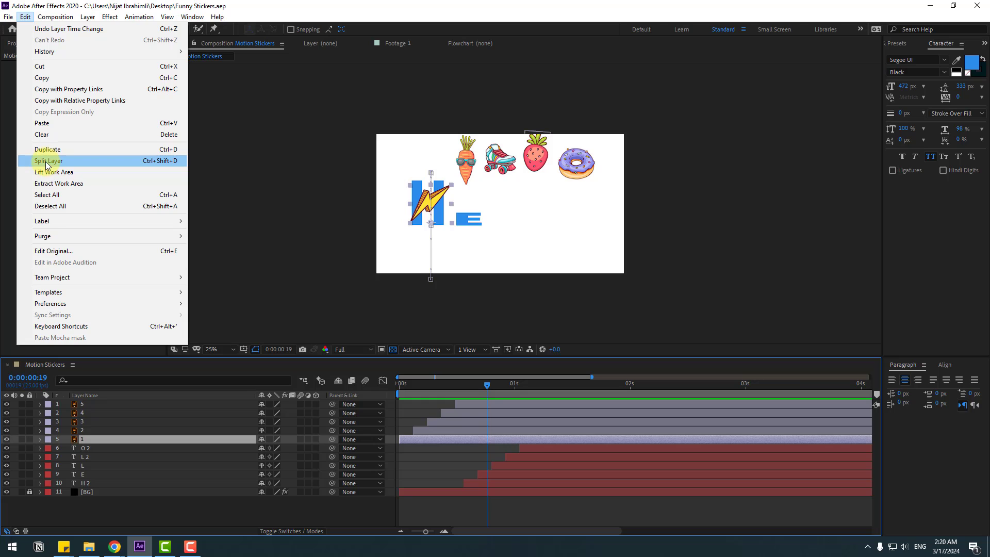
click(167, 161)
key(Delete)
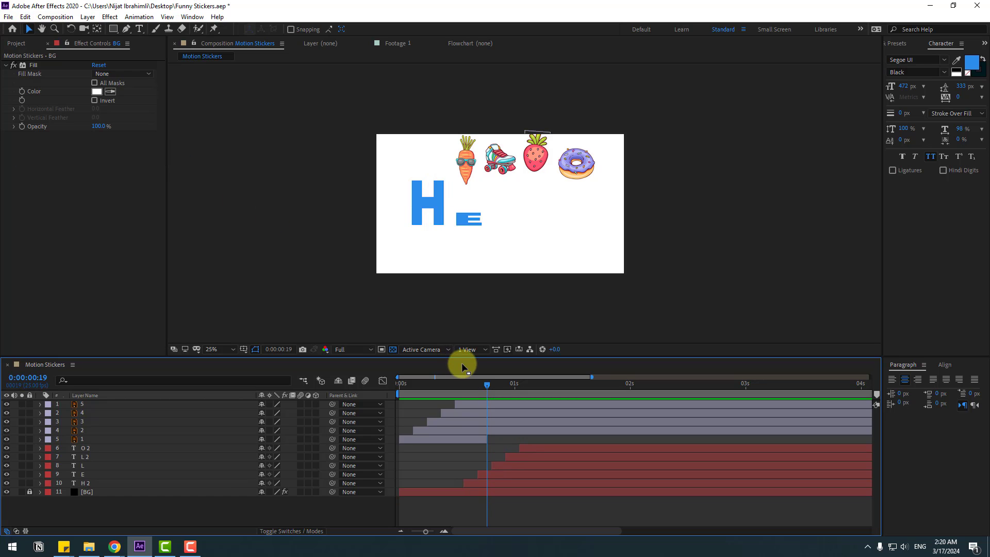
key(ctrl+z)
key(ctrl+z)
Split sticker layer 2, the carrot, at 0:00:00:22 and delete the part after the cut
click(99, 431)
drag(475, 386, 499, 385)
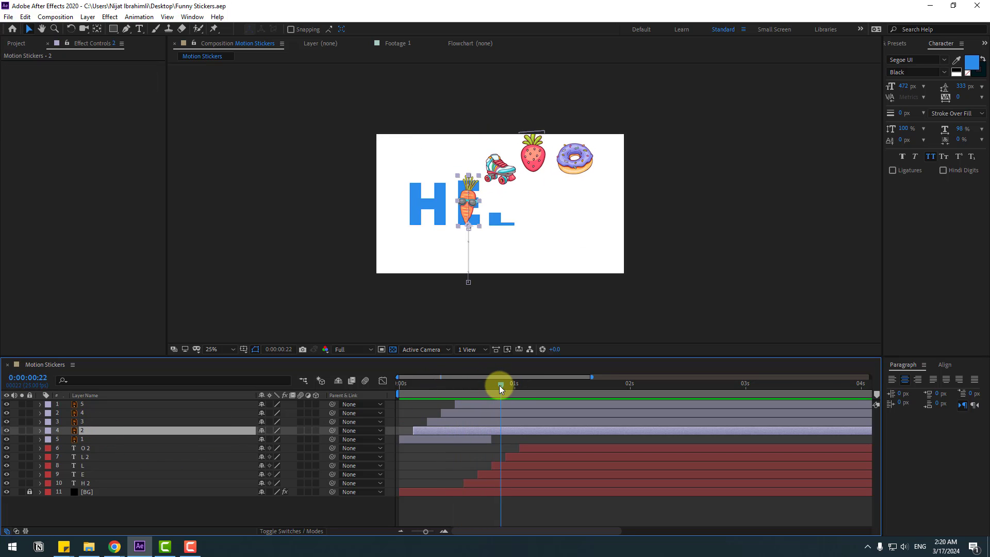
click(25, 17)
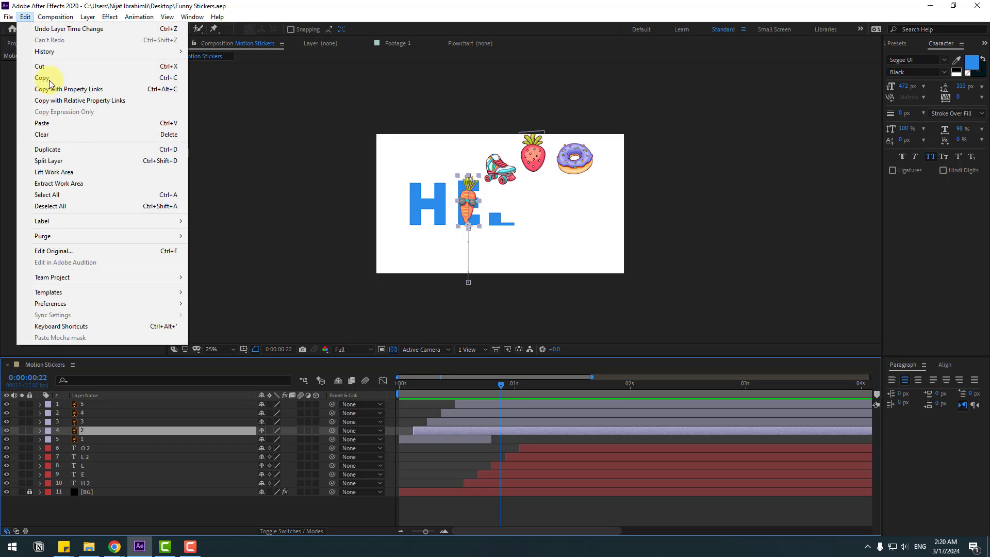
click(48, 161)
key(Delete)
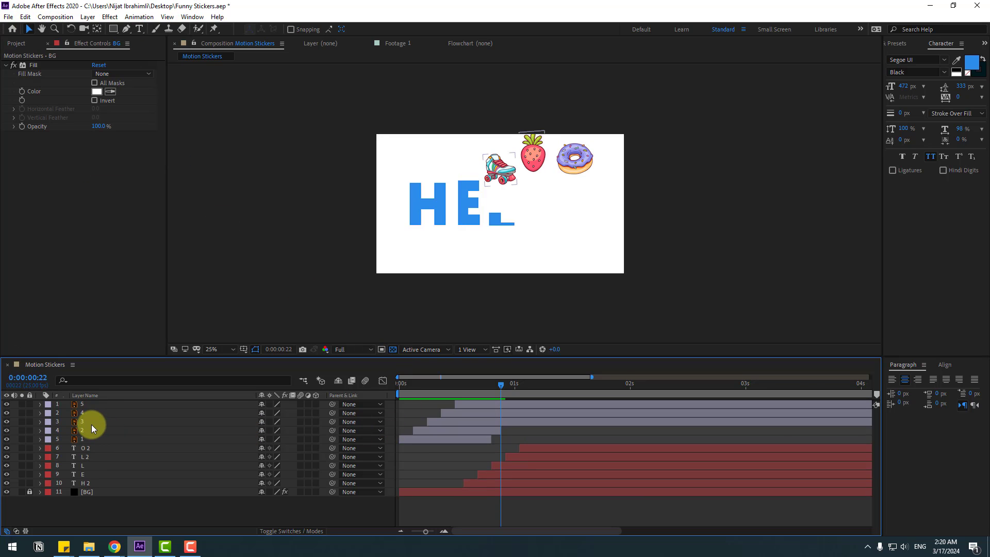
Split sticker layer 3, the roller skate, at 0:00:01:00 and delete the part after the cut
click(92, 424)
mouse_move(501, 386)
mouse_down()
mouse_move(471, 387)
mouse_move(513, 386)
mouse_up()
click(25, 17)
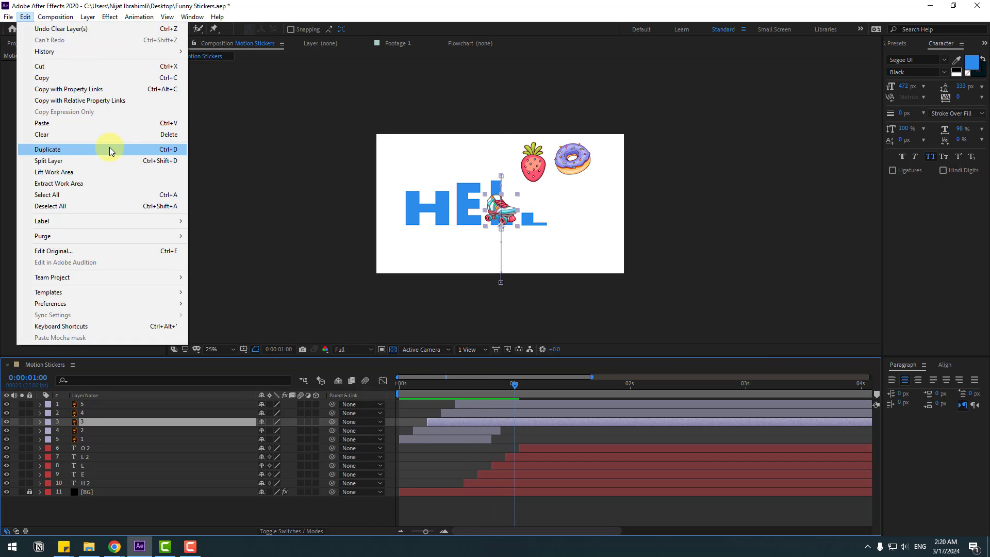
click(92, 160)
key(Delete)
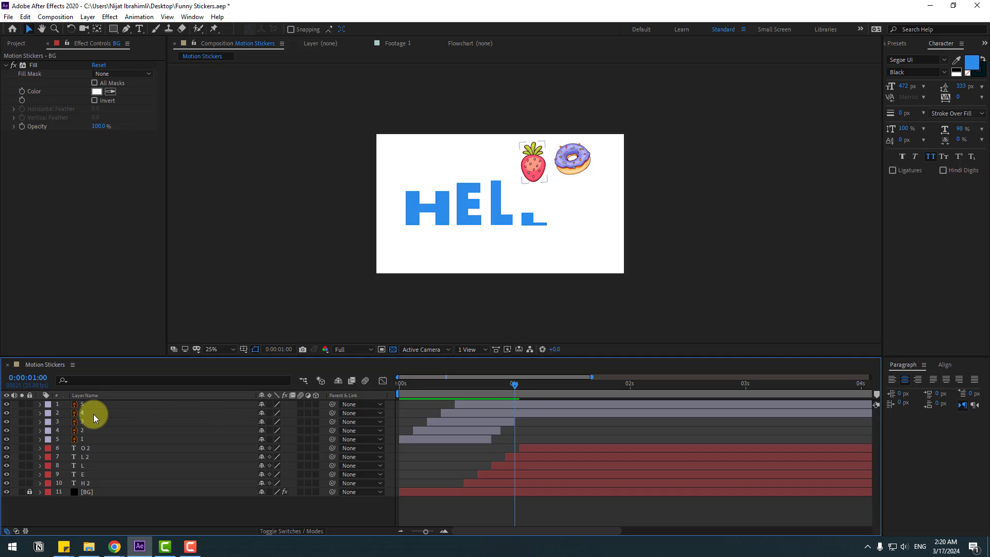
Split sticker layer 4, the strawberry, at 0:00:01:03 and delete the part after the cut
click(93, 413)
drag(513, 391, 529, 392)
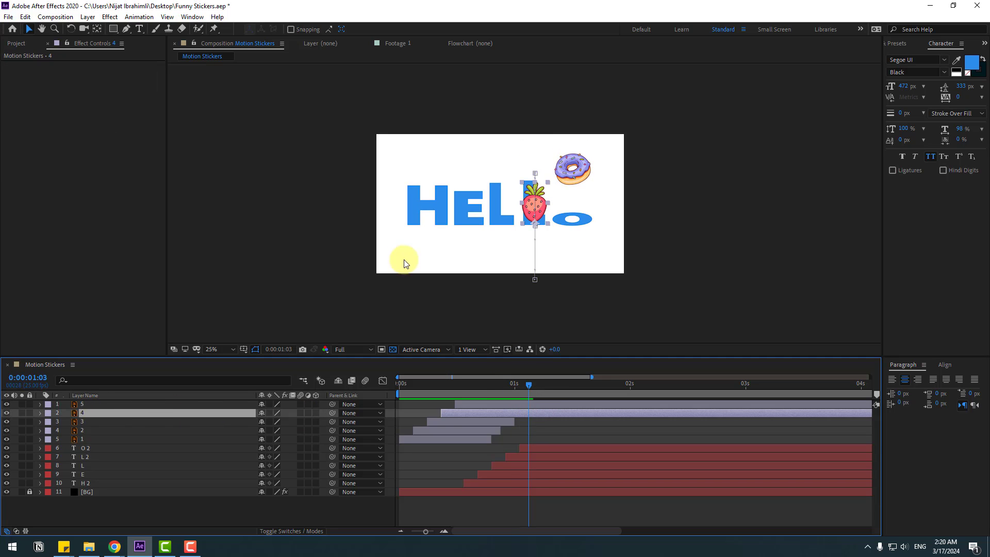
click(26, 17)
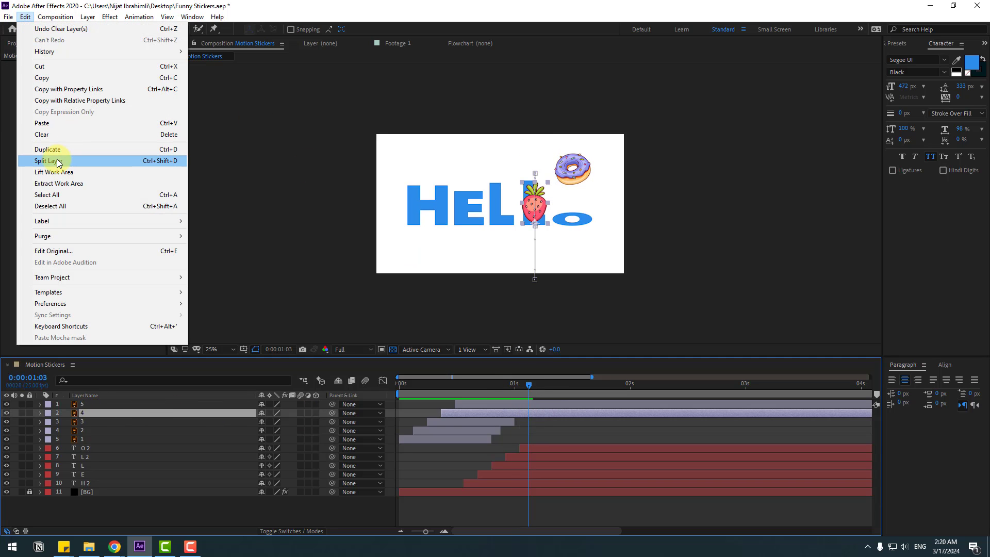
click(57, 161)
key(Delete)
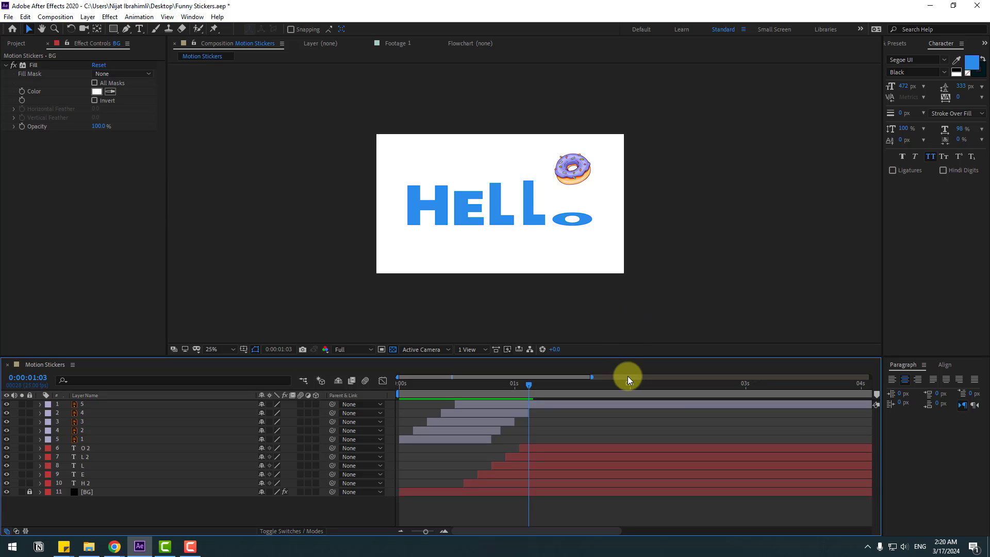
Split sticker layer 5, the donut, at 0:00:01:06, delete the part after the cut, and preview the whole animation
click(93, 404)
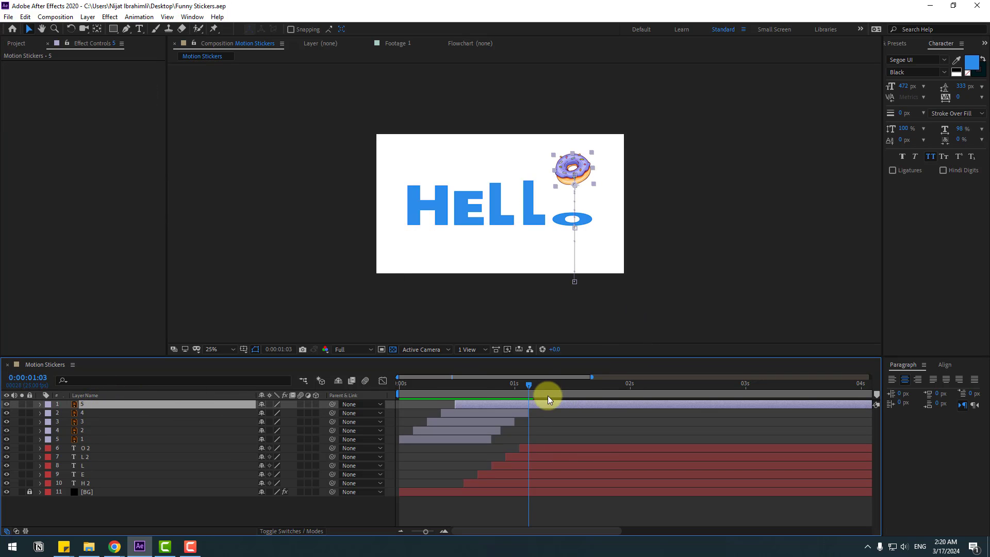
drag(530, 389, 542, 390)
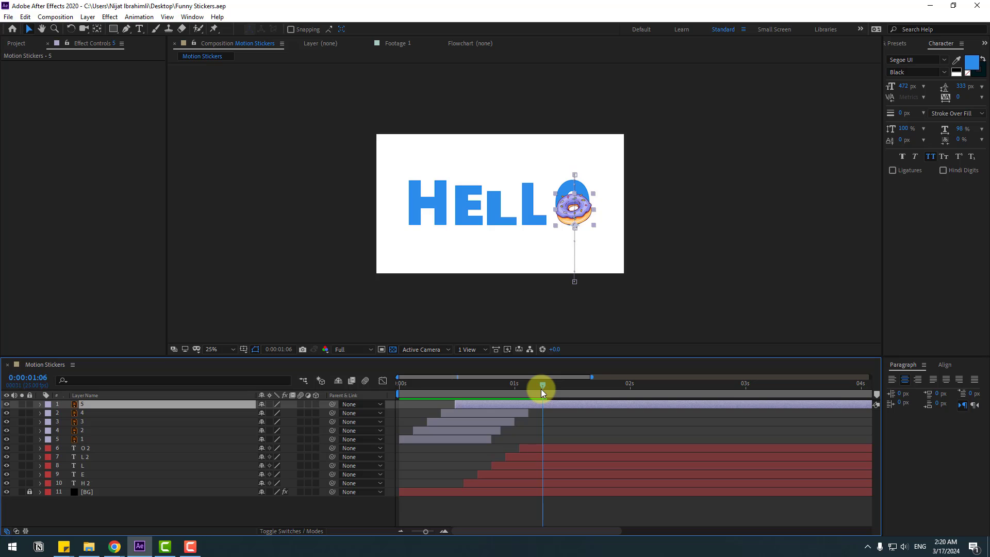
click(24, 16)
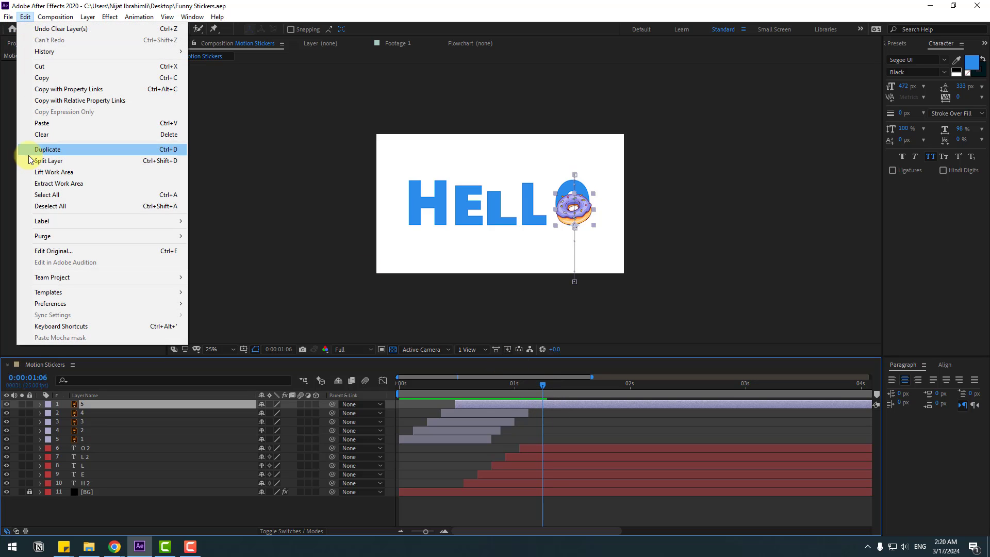
click(47, 160)
key(Delete)
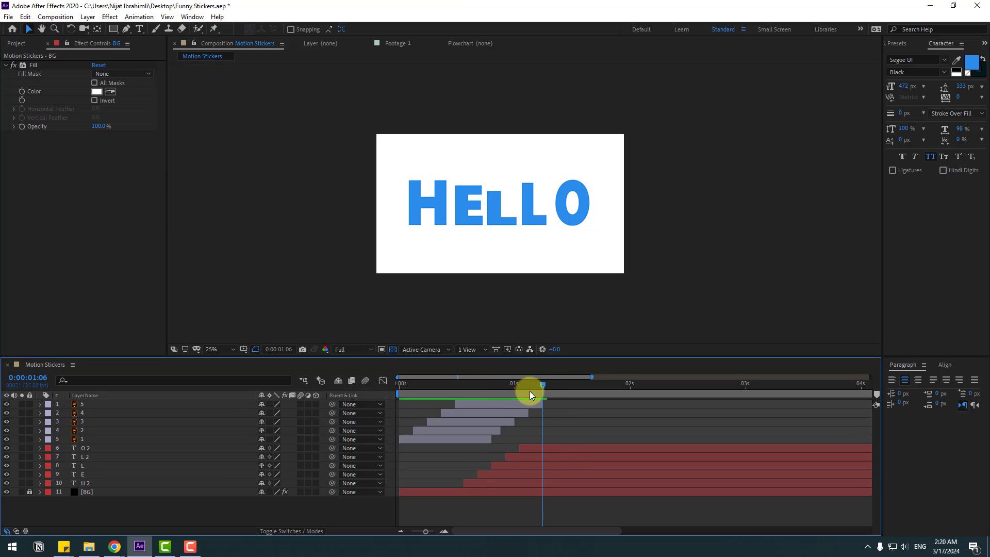
key(space)
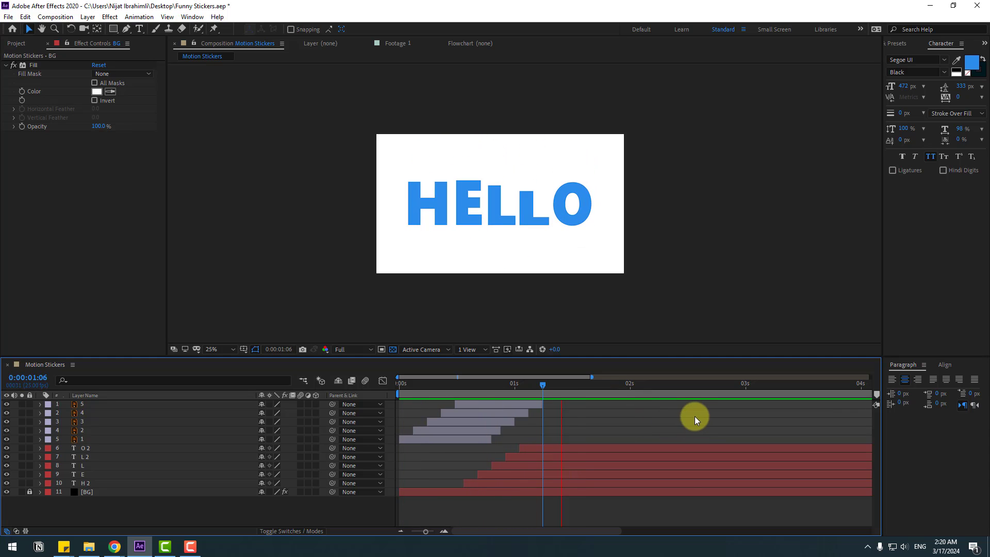
key(space)
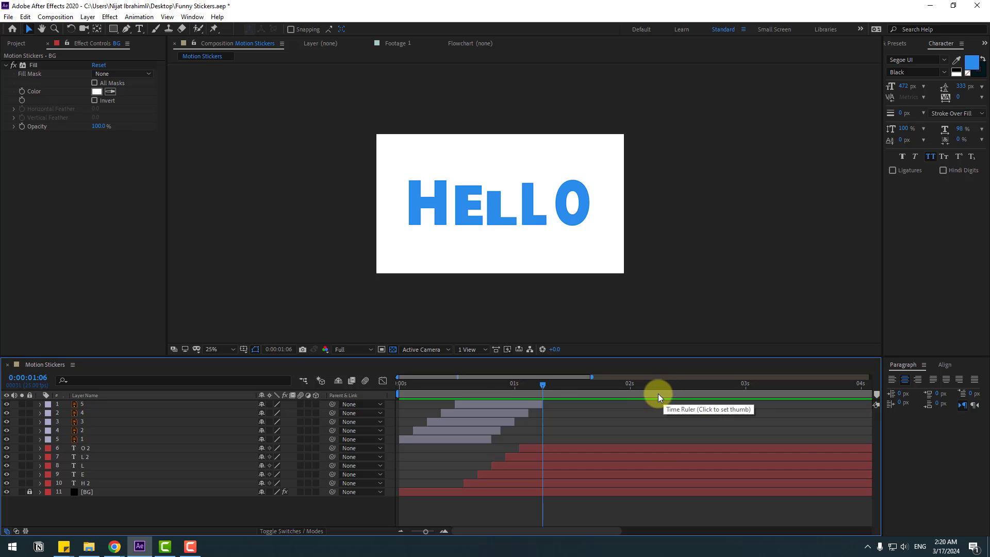
Enable motion blur on all sticker and letter layers, from H 2 up to 5, and for the composition
key(minus)
key(minus)
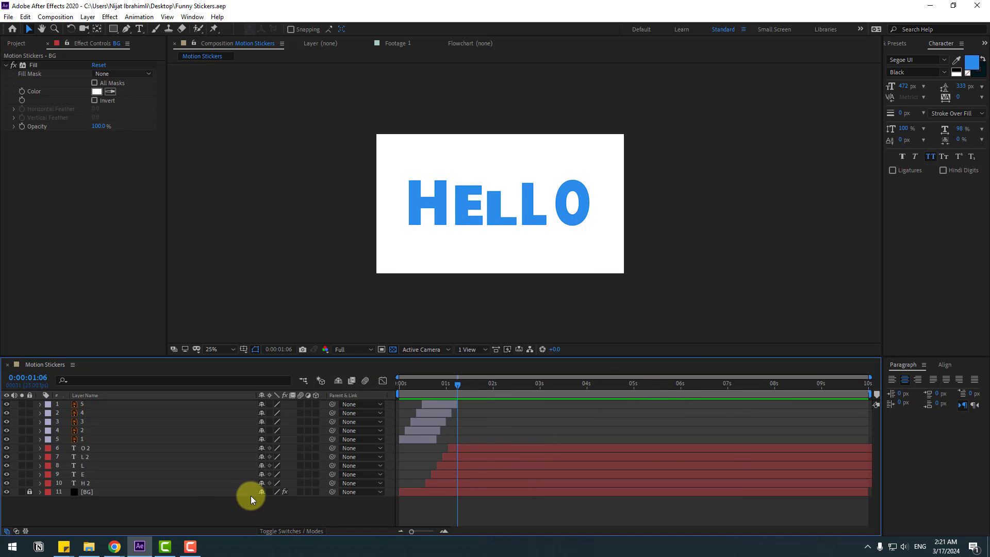
click(85, 484)
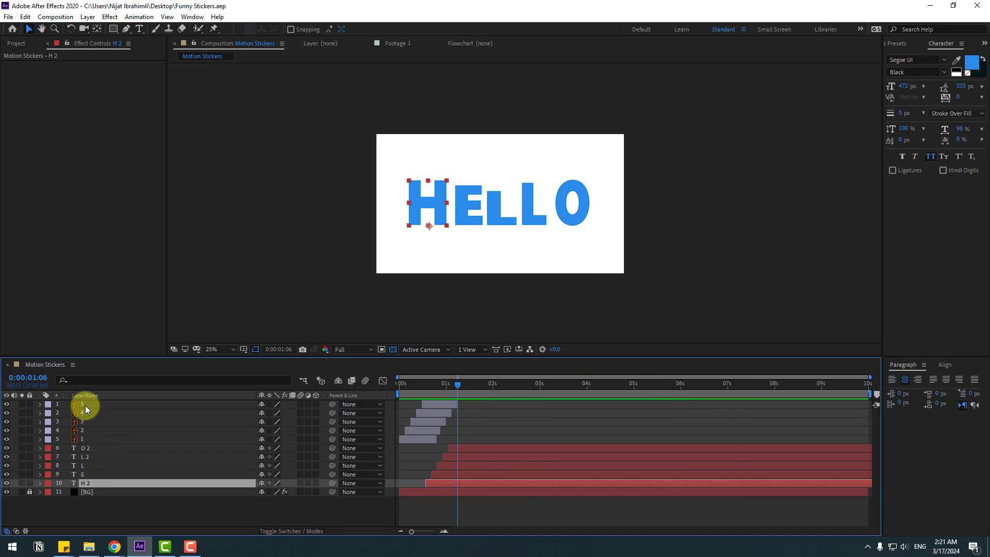
shift+click(85, 405)
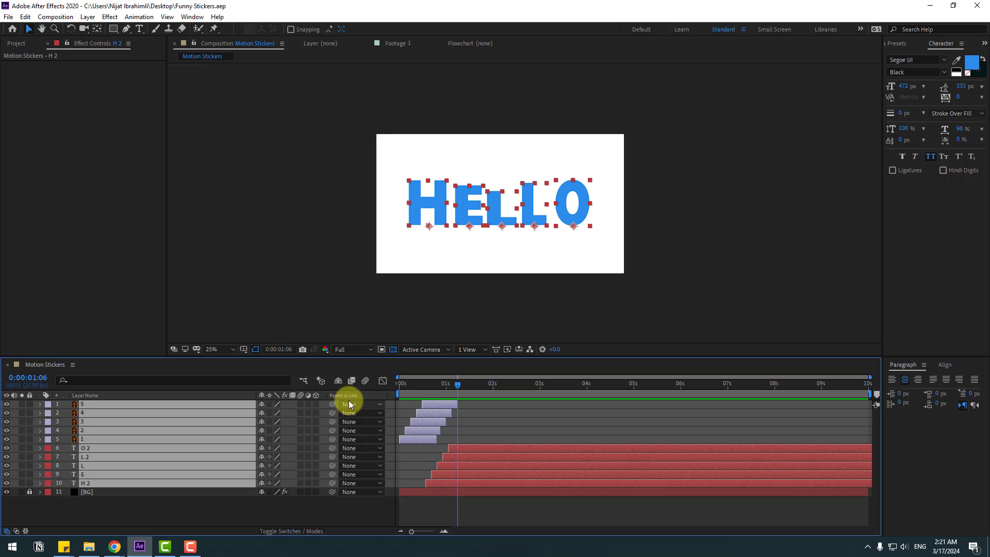
click(301, 406)
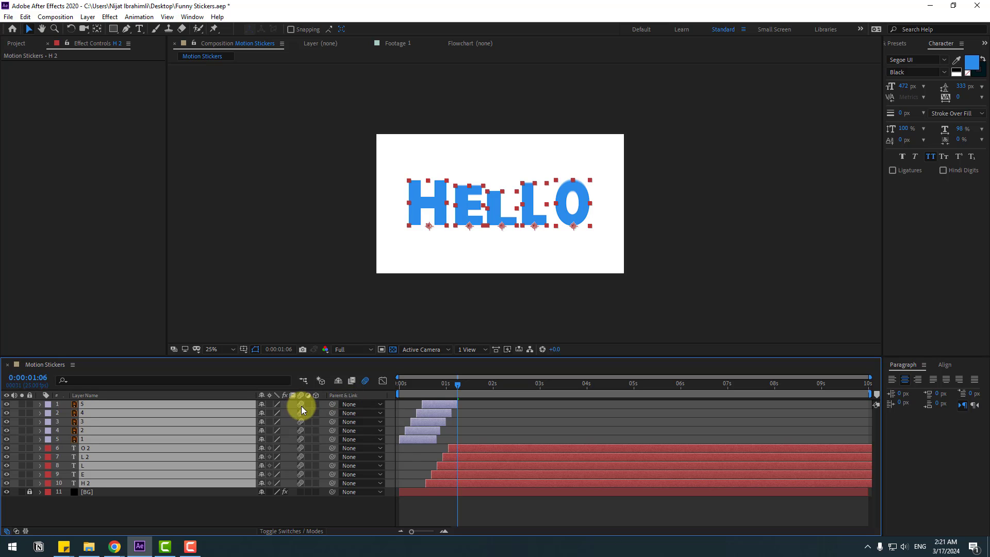
click(366, 381)
Preview the animation with motion blur and examine the blurred stickers up close at 0:00:00:07
click(498, 407)
key(space)
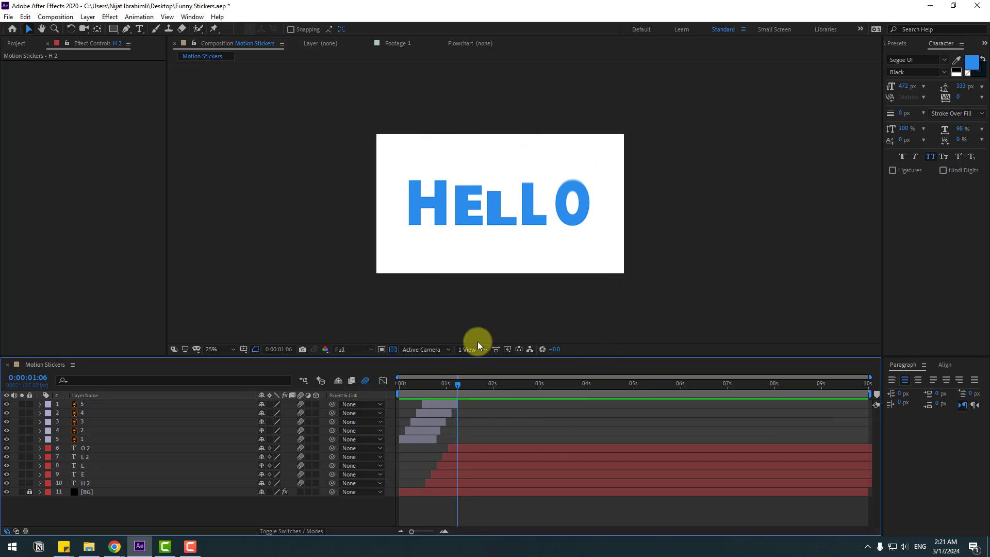
key(space)
drag(422, 385, 412, 384)
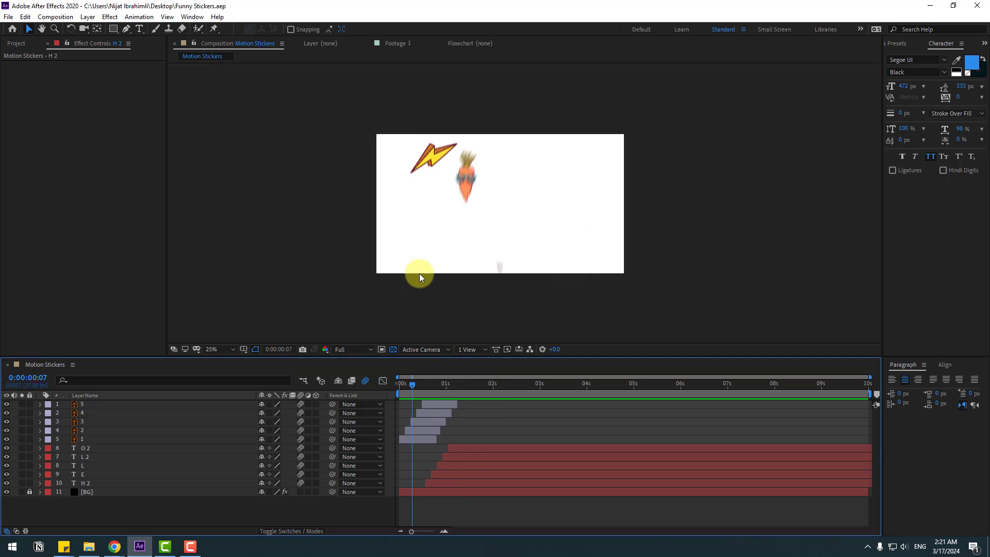
scroll(402, 252, up, 1)
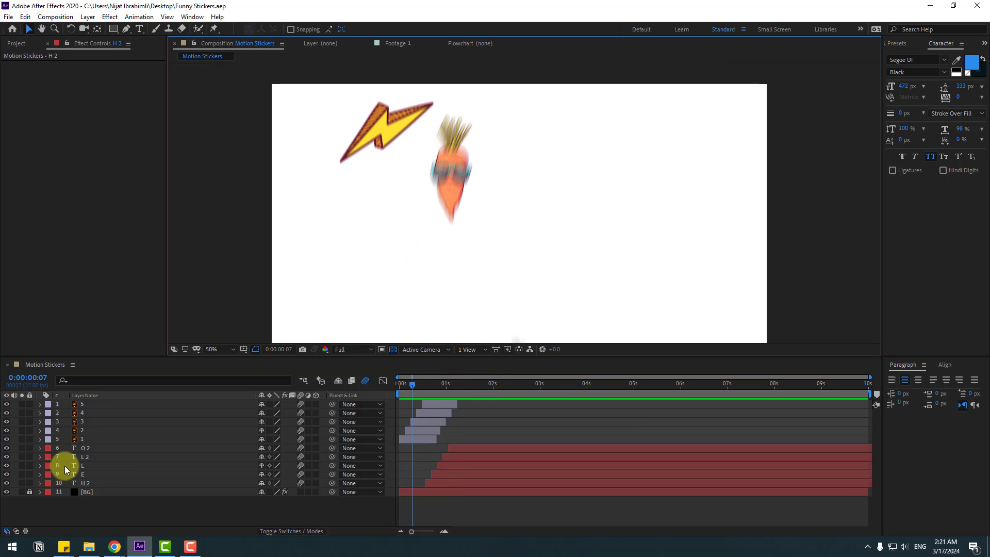
Give letter layer H 2 a 10 px stroke and a yellow fill sampled from the lightning sticker, and preview it
click(81, 483)
drag(414, 383, 438, 383)
click(900, 113)
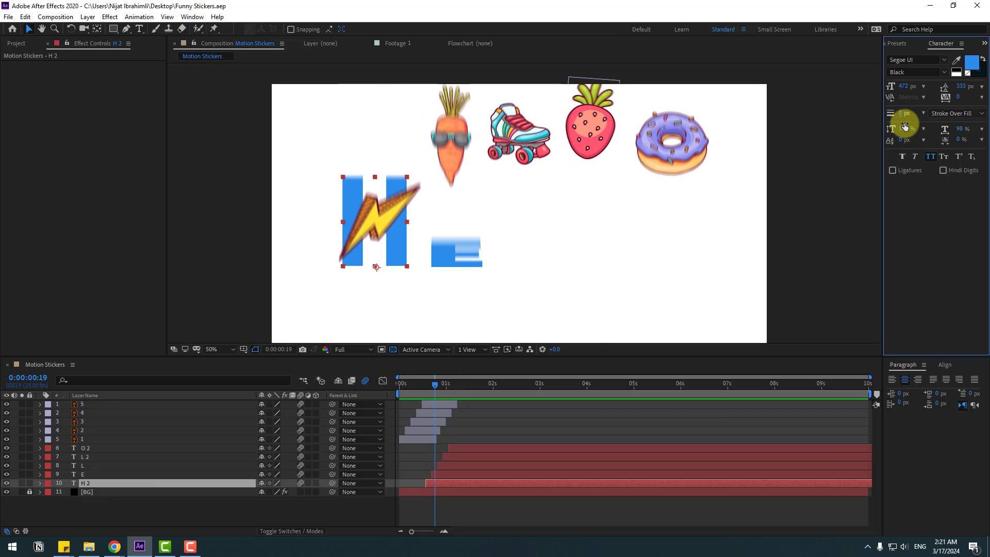
text(5)
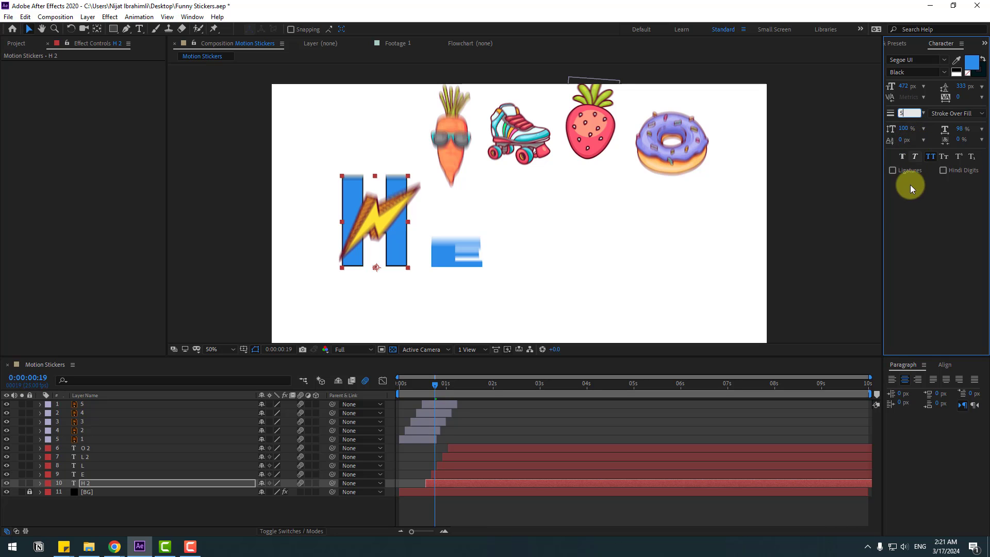
drag(890, 114, 916, 226)
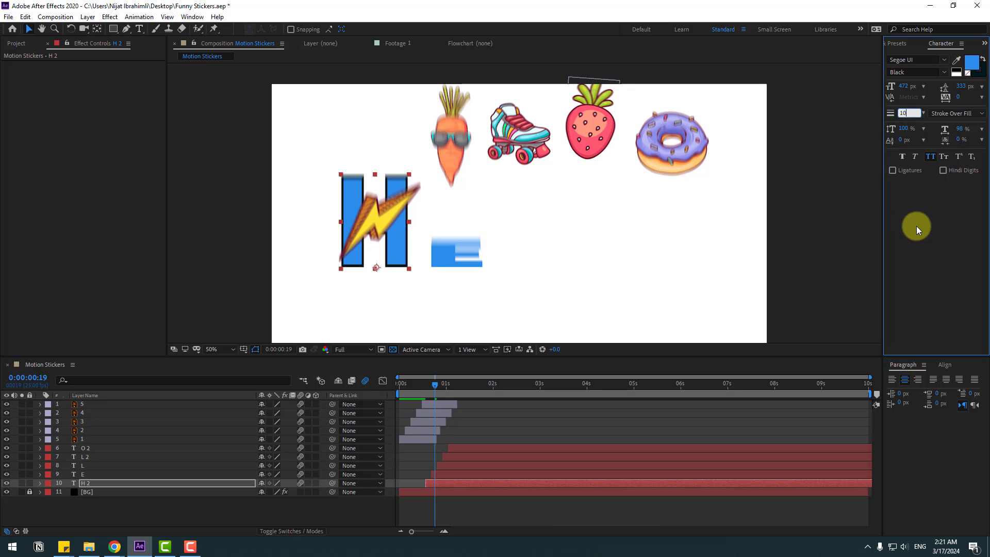
click(958, 61)
click(394, 215)
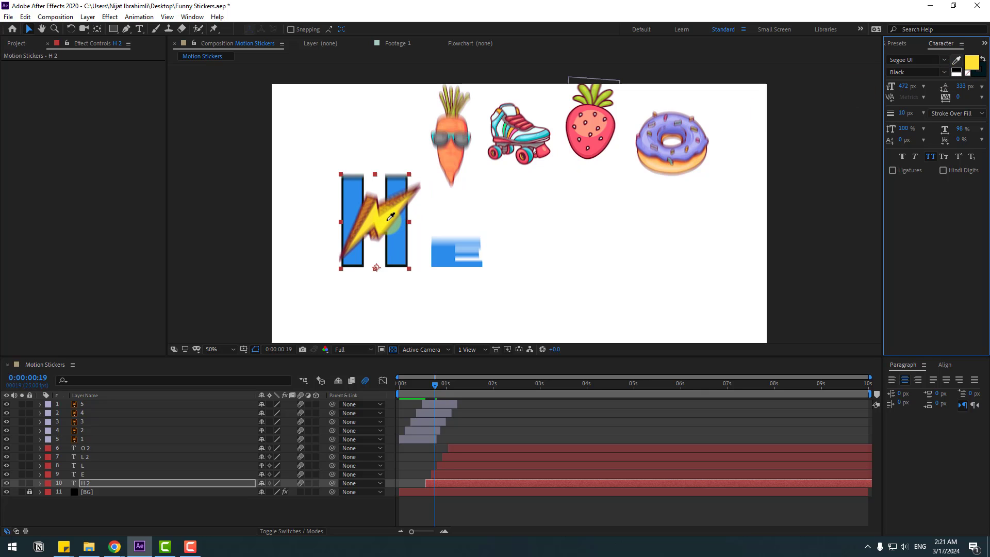
click(417, 458)
key(space)
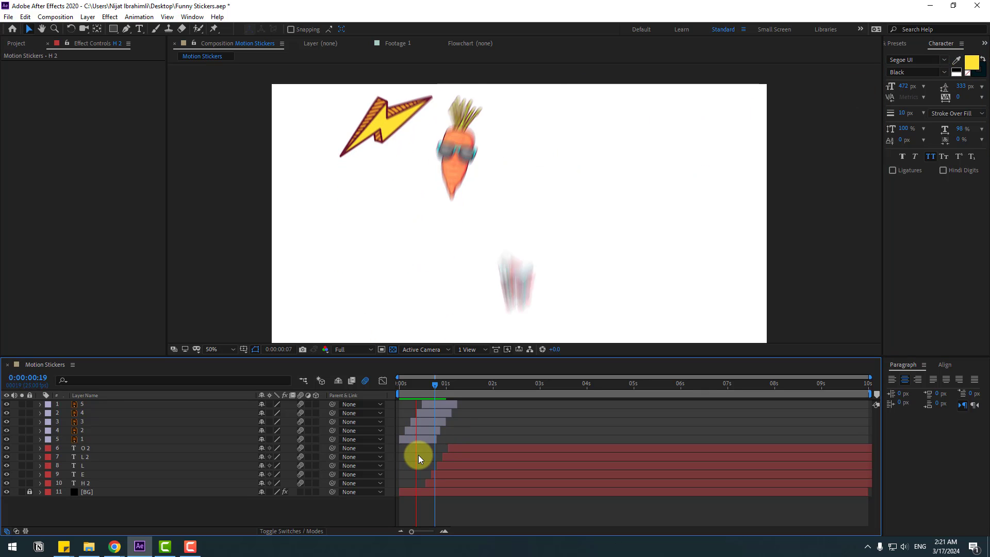
key(space)
Give letter layer E a 10 px stroke and an orange fill sampled from the carrot sticker
click(456, 252)
click(957, 61)
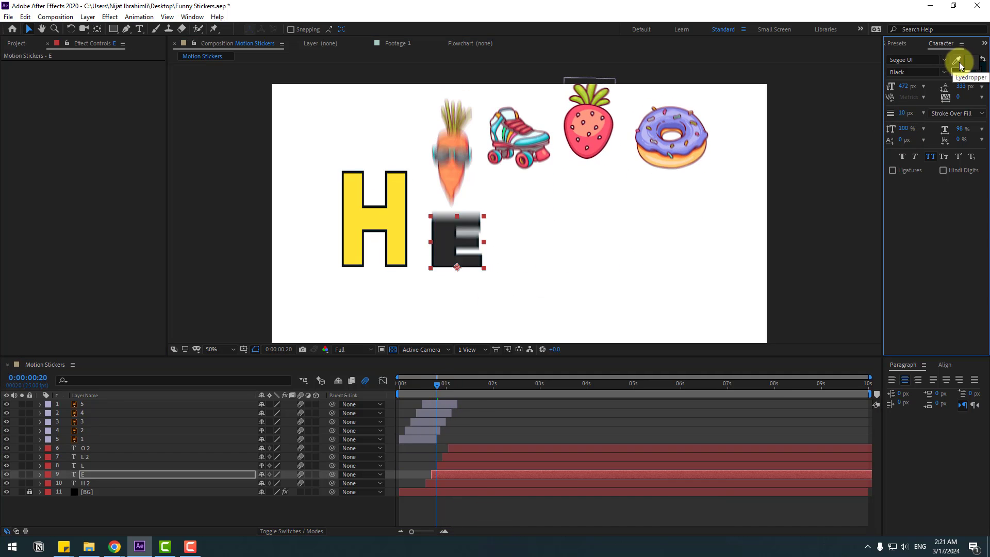
click(451, 145)
Give letter layer L a 10 px stroke at 0:00:00:23 and turn off the composition's motion blur
click(443, 384)
key(ctrl+Up)
click(365, 381)
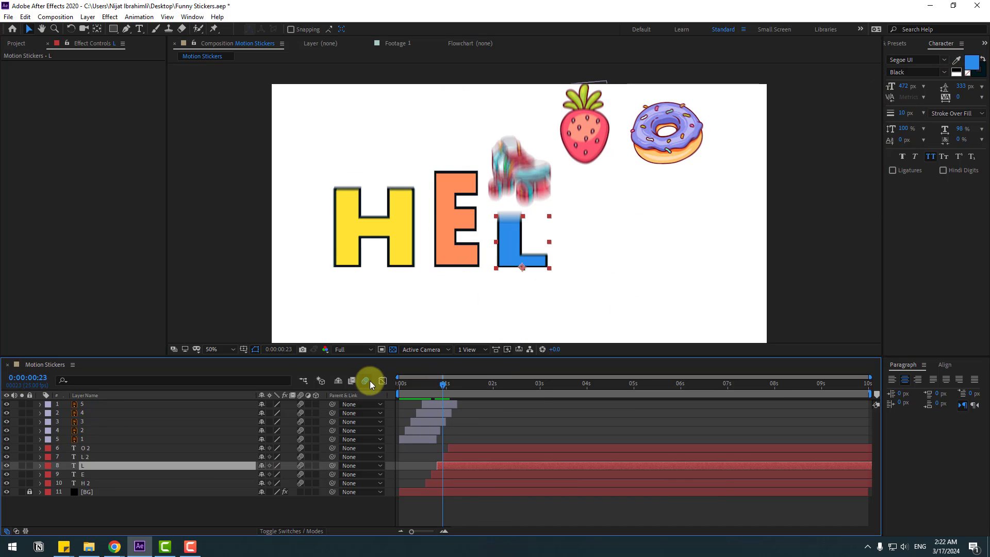
Fill L with pink, L 2 with green and O 2 with purple sampled from the stickers, using 10 px strokes, and preview the result
key(Page_Down)
key(Page_Down)
key(Page_Down)
click(585, 247)
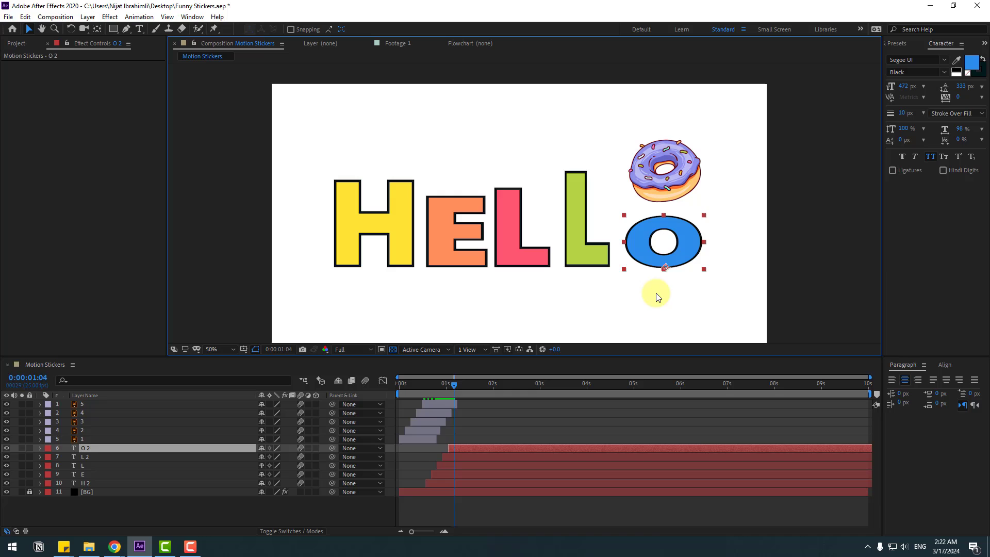
key(comma)
key(space)
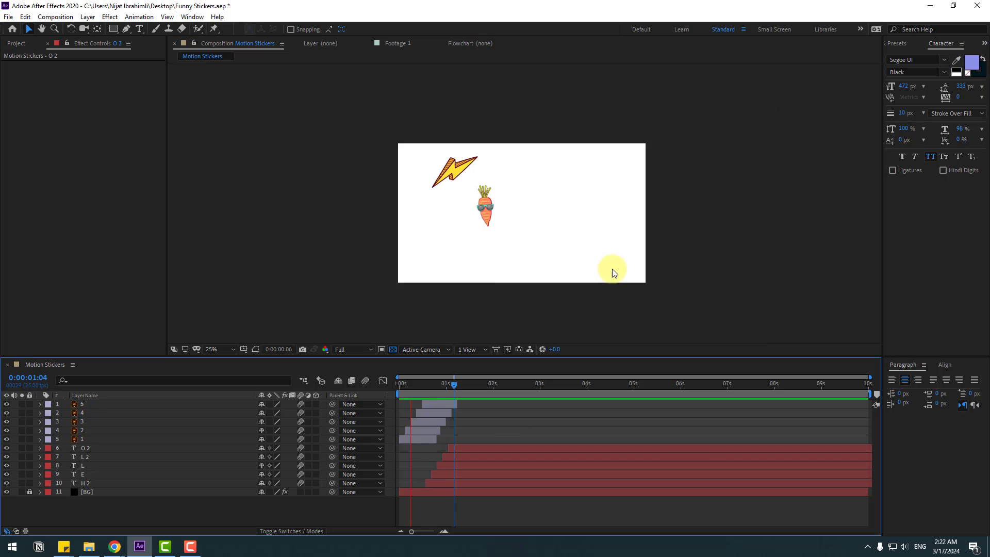
Stop the preview, zoom in on the composition, and enable its motion blur again at 0:00:01:00
key(space)
key(period)
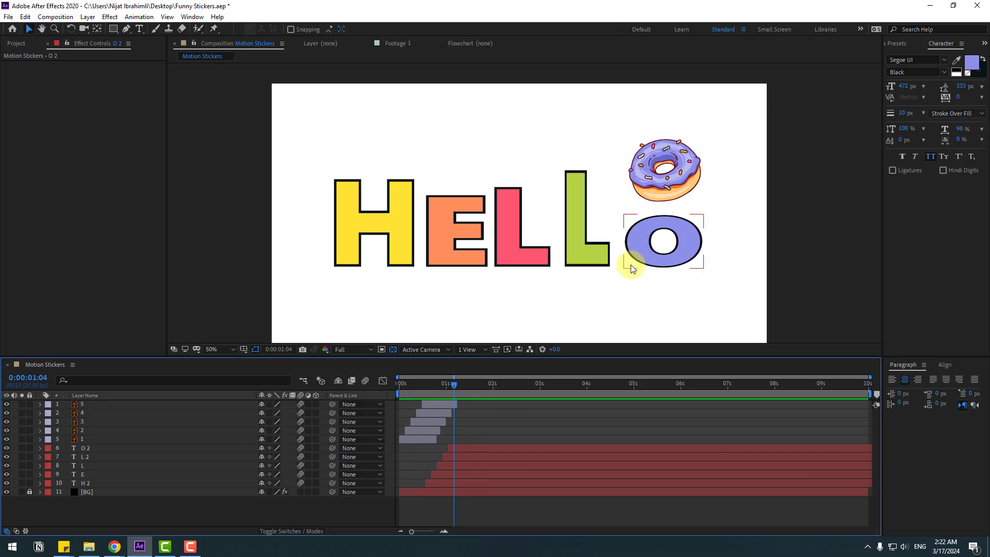
click(447, 382)
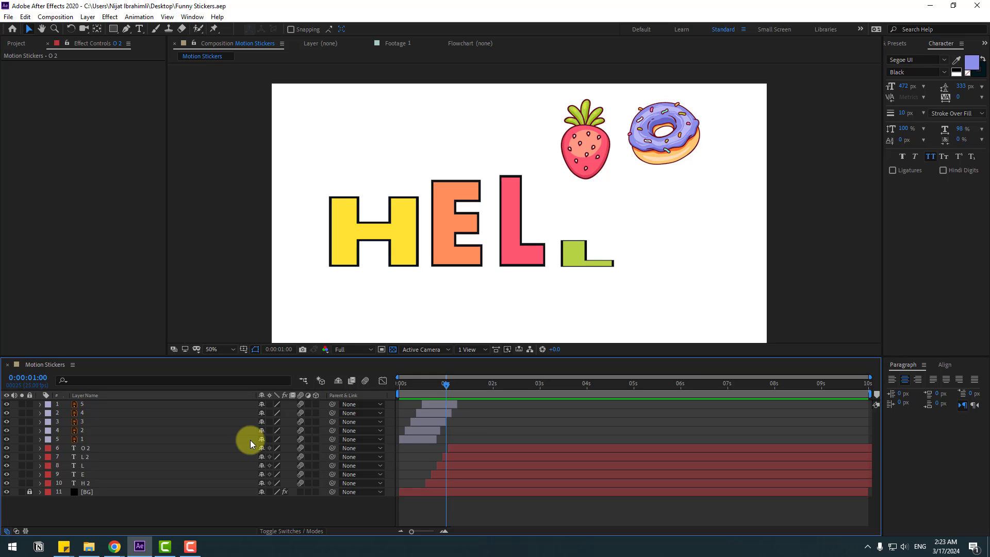
click(367, 383)
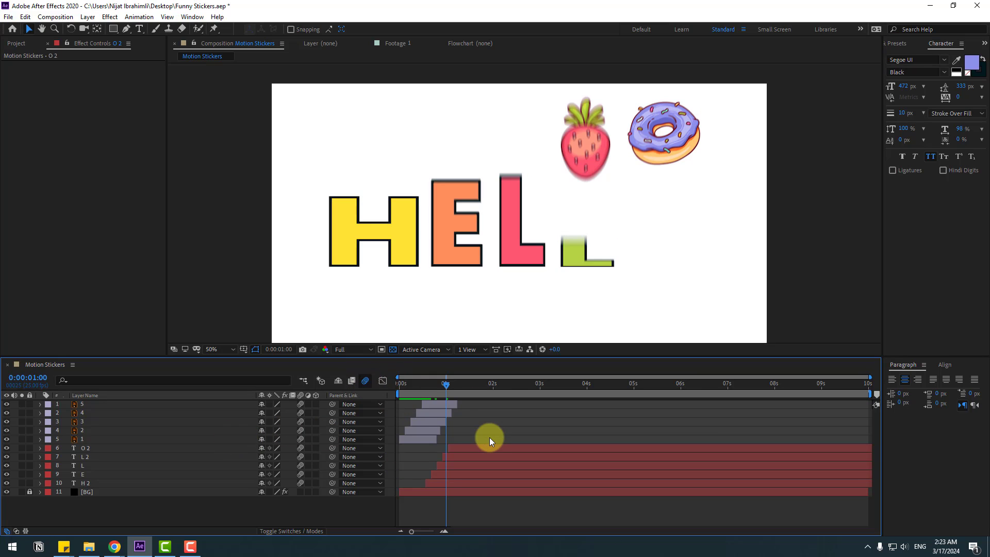
Add all five clips from the Cartoon Elements folder to the top of the Motion Stickers timeline
click(16, 43)
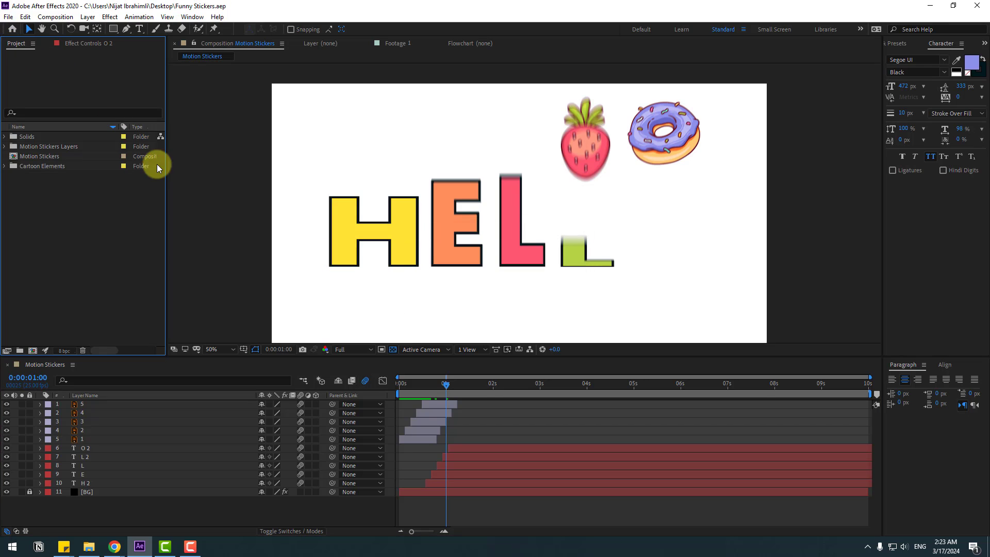
click(36, 168)
click(4, 166)
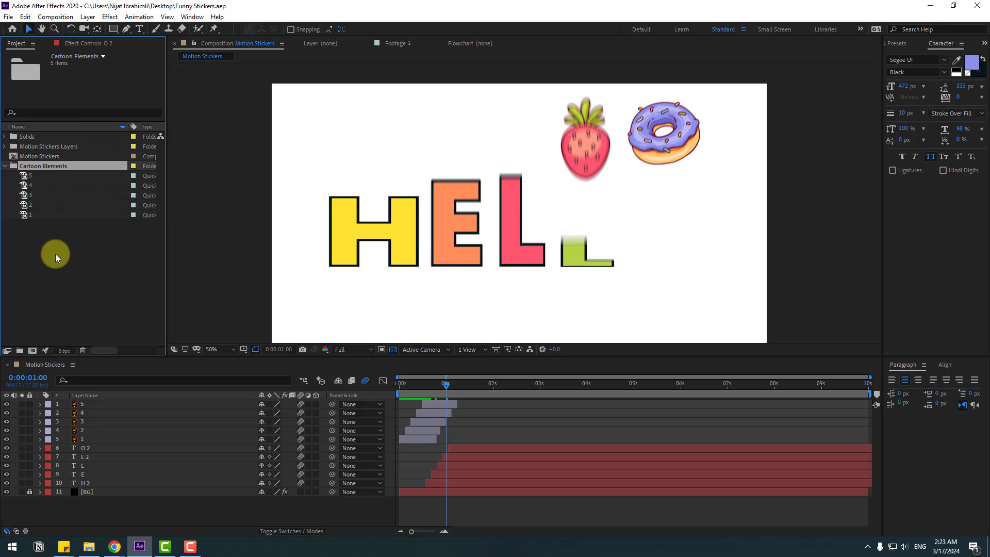
drag(55, 254, 36, 172)
drag(29, 214, 97, 402)
key(space)
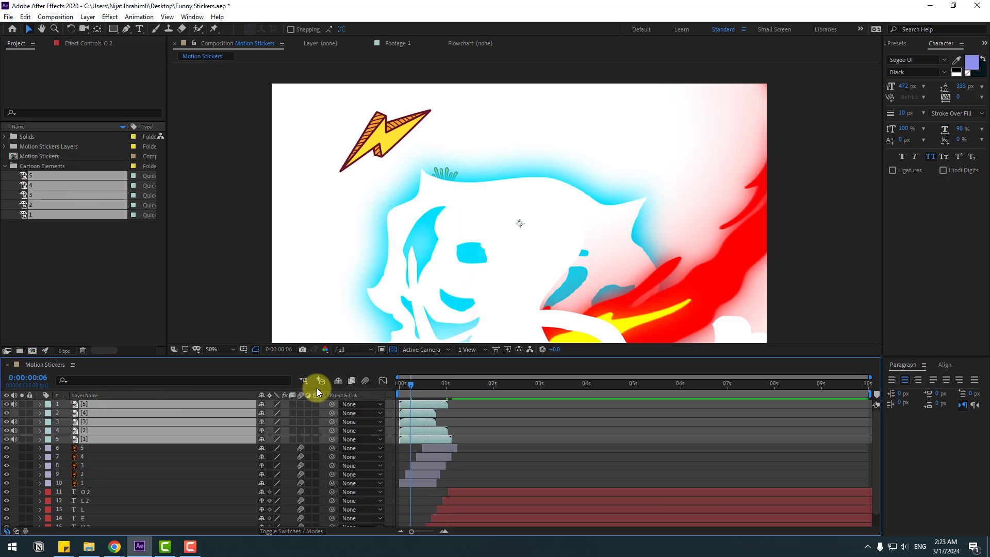
Scale all five Cartoon Elements clip layers to 20%
key(s)
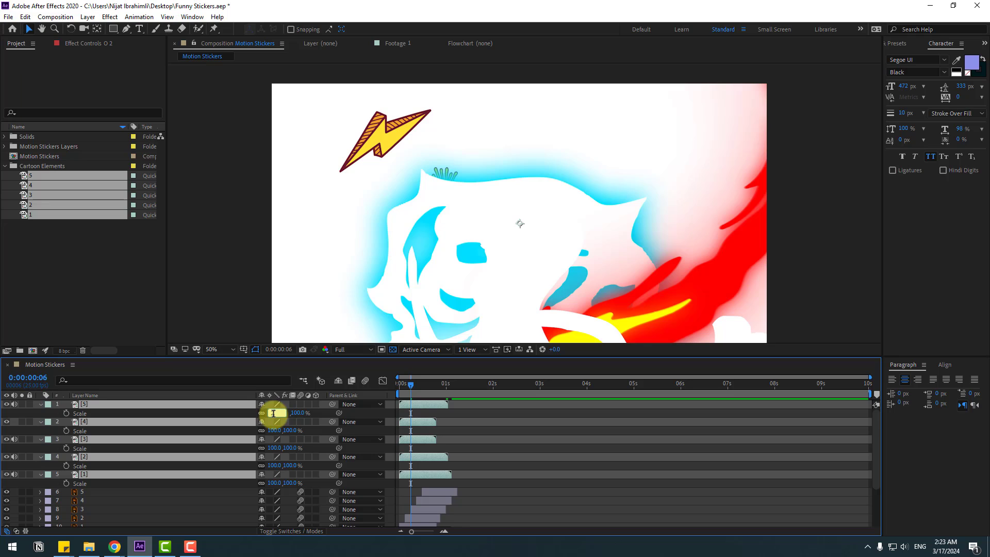
text(20)
key(Return)
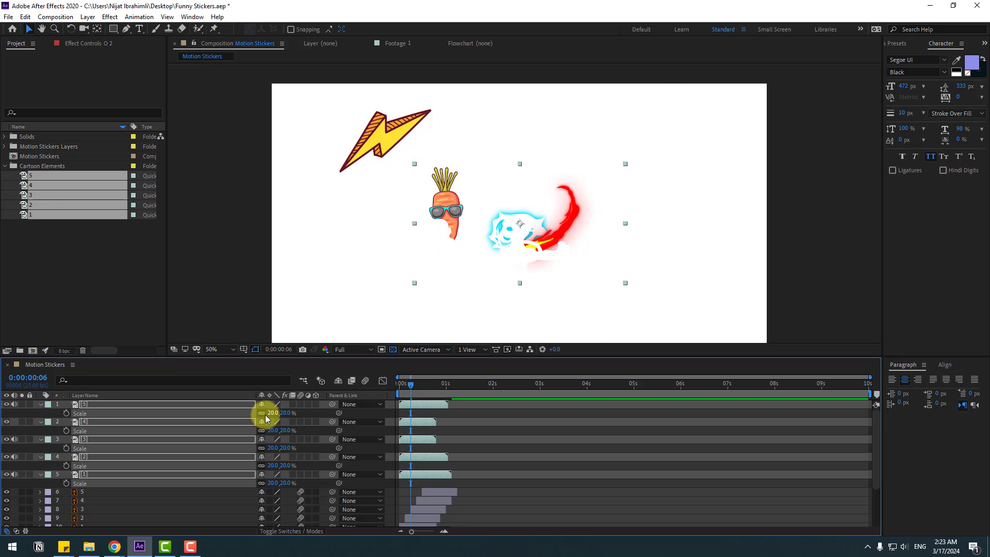
Collapse the clip layers' properties, solo all five clips, and turn off the transparency grid
click(40, 404)
click(22, 404)
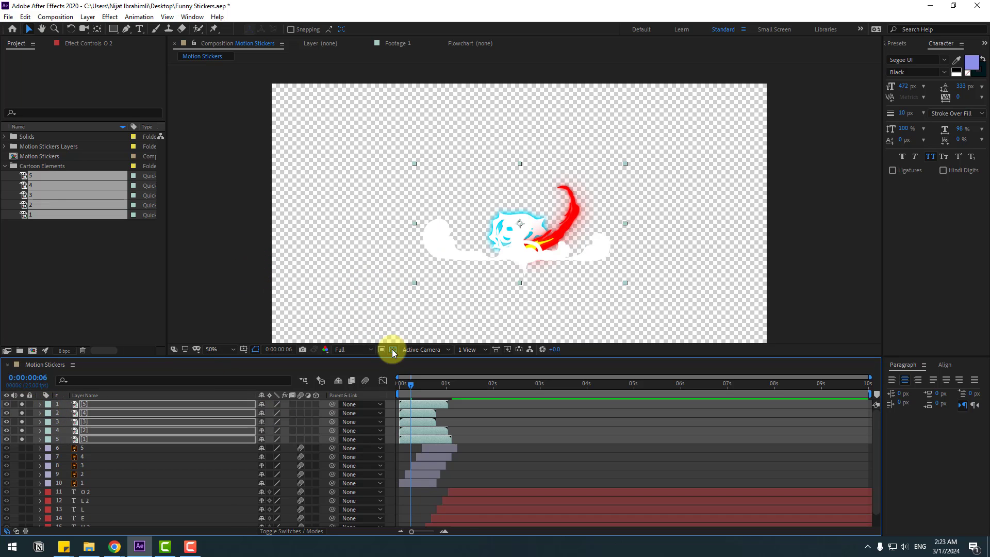
click(393, 351)
click(243, 272)
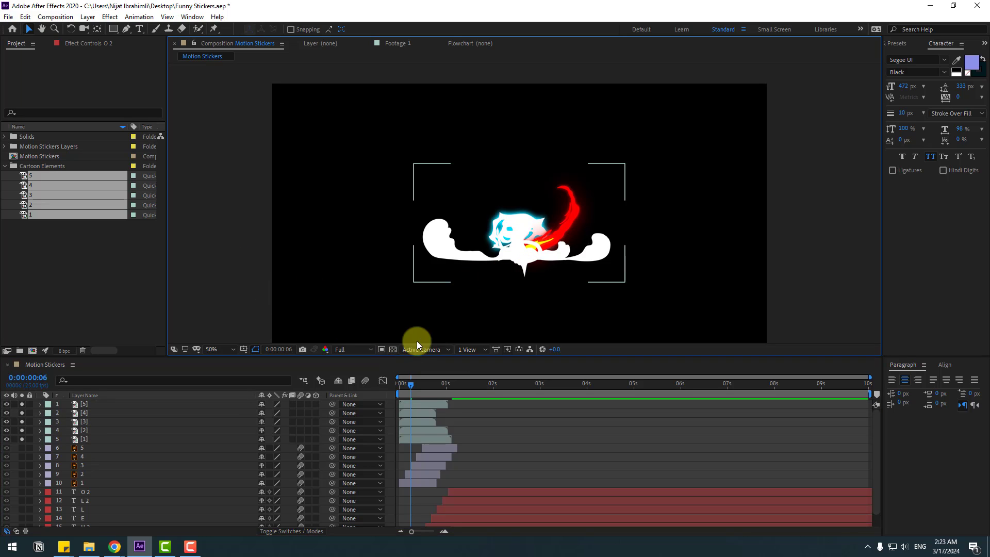
Move clip layers [2] to [5] together so they start at about the 8-second mark
shift+click(423, 407)
drag(413, 428, 741, 431)
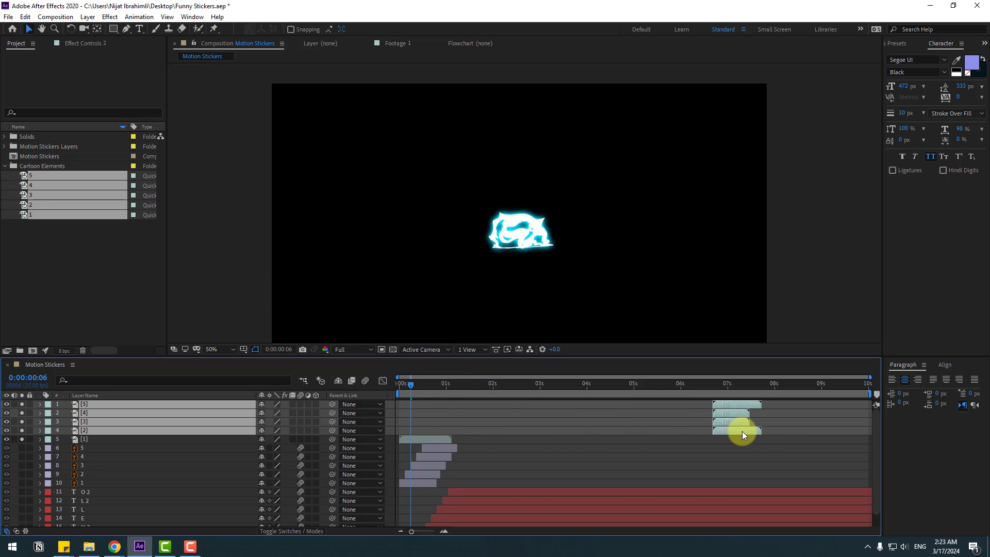
click(648, 427)
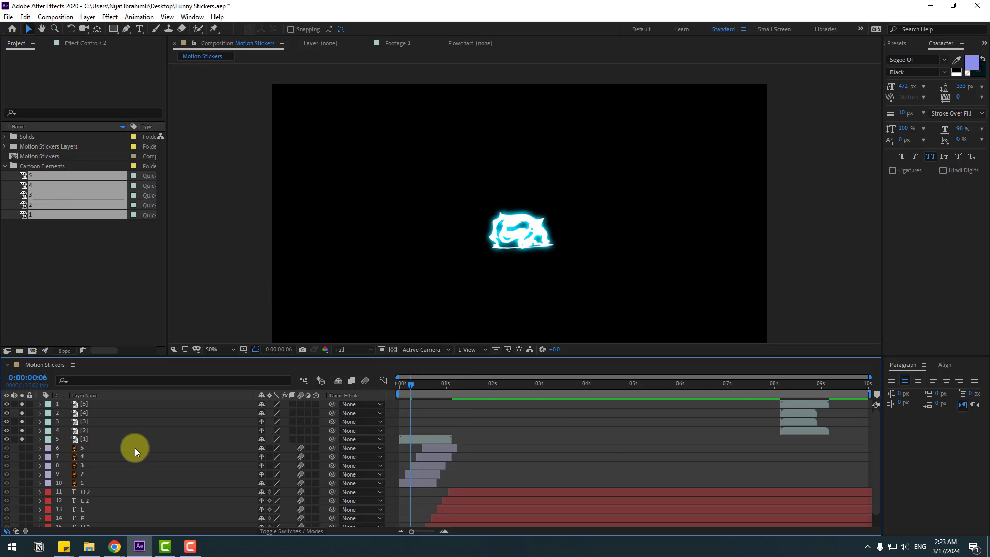
Select clip layer [1], scrub through its flash animation to 0:00:00:17, and unsolo all five clips
click(81, 439)
drag(409, 385, 431, 383)
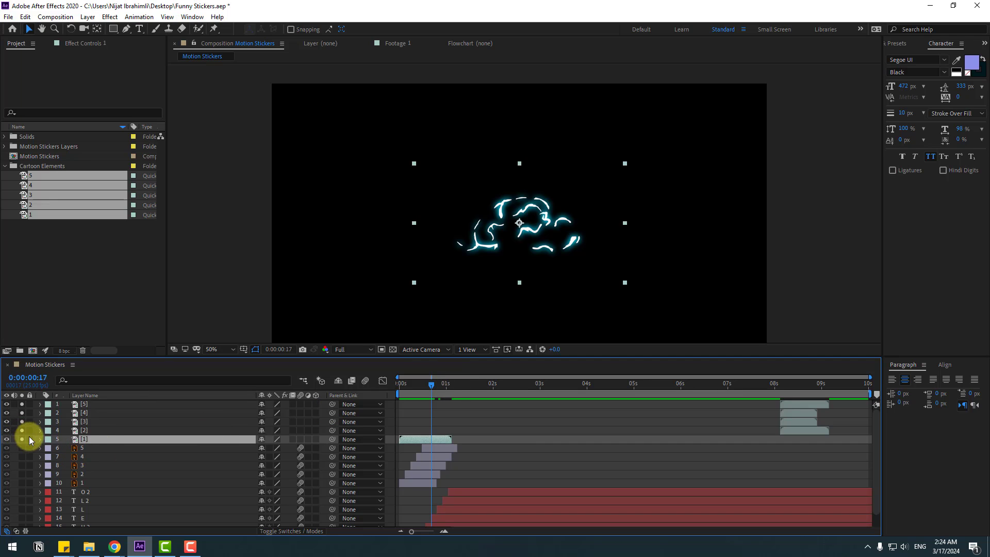
drag(22, 439, 21, 405)
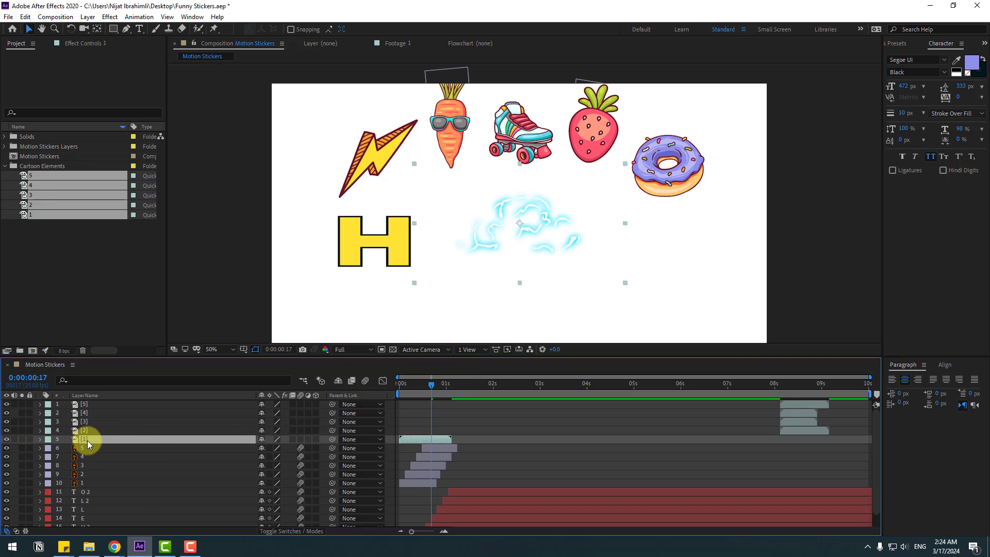
Shift clip layer [1] to start with layer H 2, place its flash over the letter H, and check its timing
drag(410, 384, 433, 382)
drag(407, 443, 435, 439)
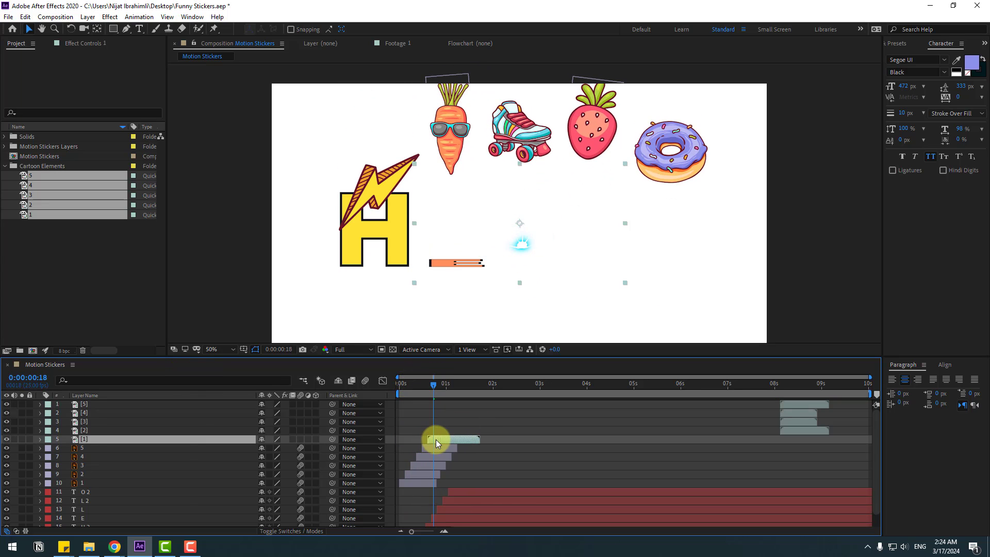
drag(521, 240, 384, 250)
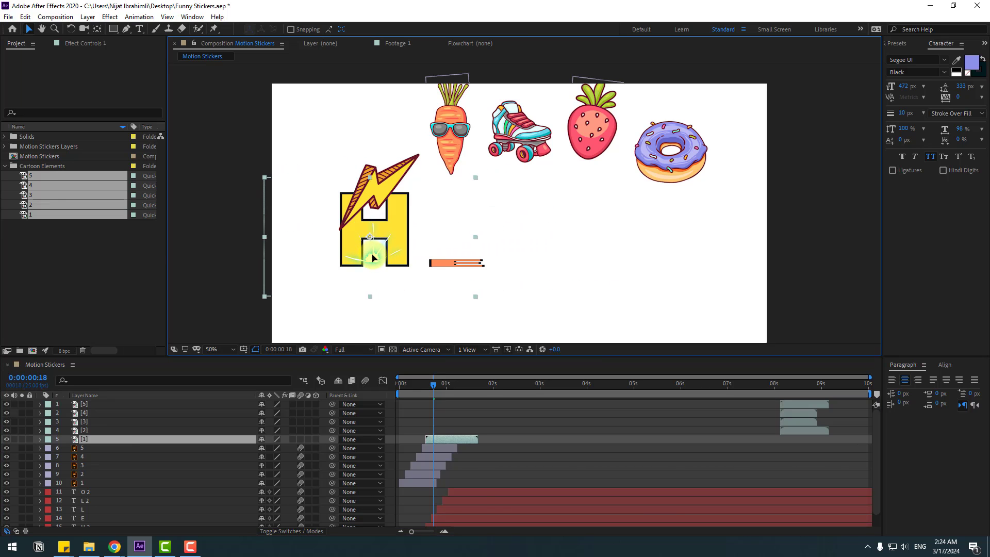
click(421, 384)
mouse_move(425, 385)
mouse_down()
mouse_move(454, 385)
mouse_move(430, 385)
mouse_up()
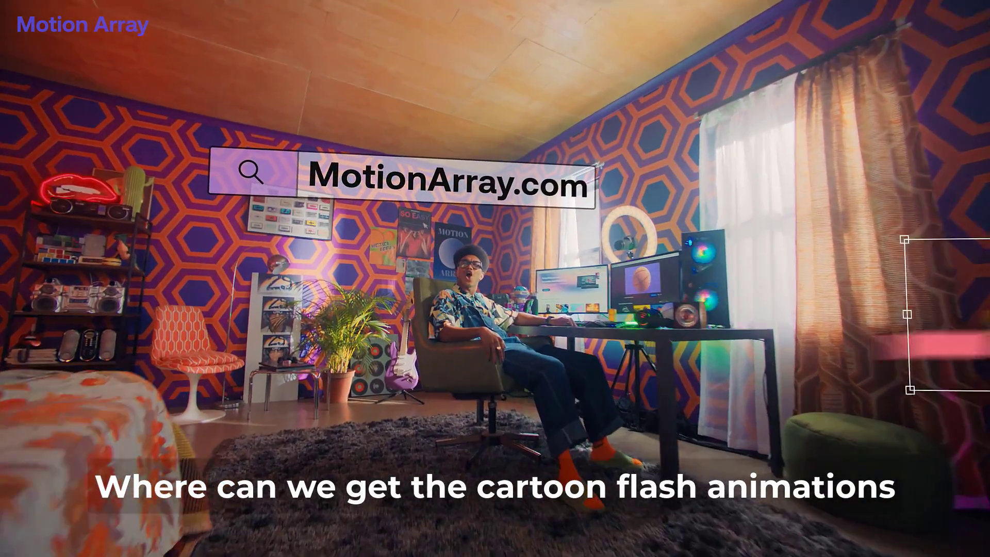
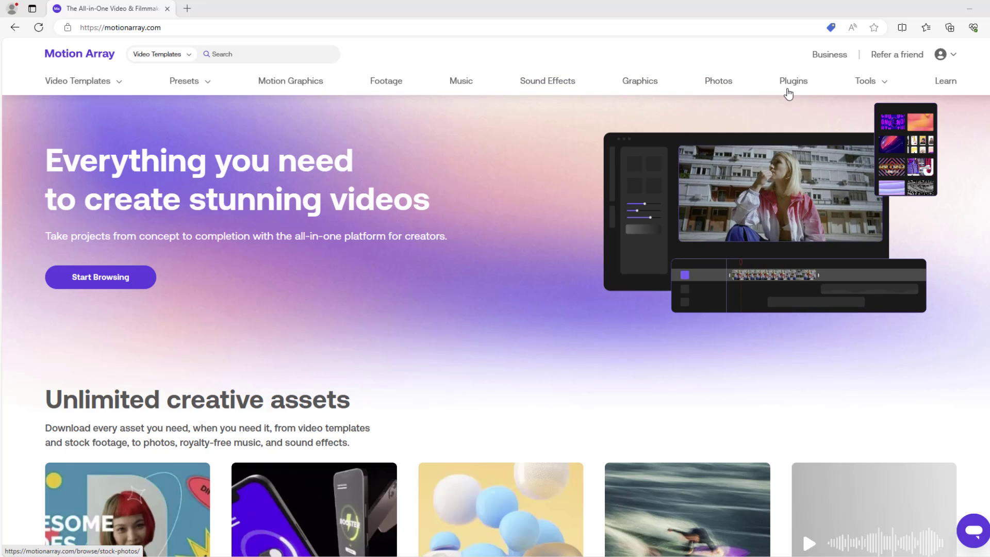
Switch to motionarray.com in the browser, open the After Effects templates, and expand the Categories and Resolution filters
mouse_move(101, 84)
click(93, 121)
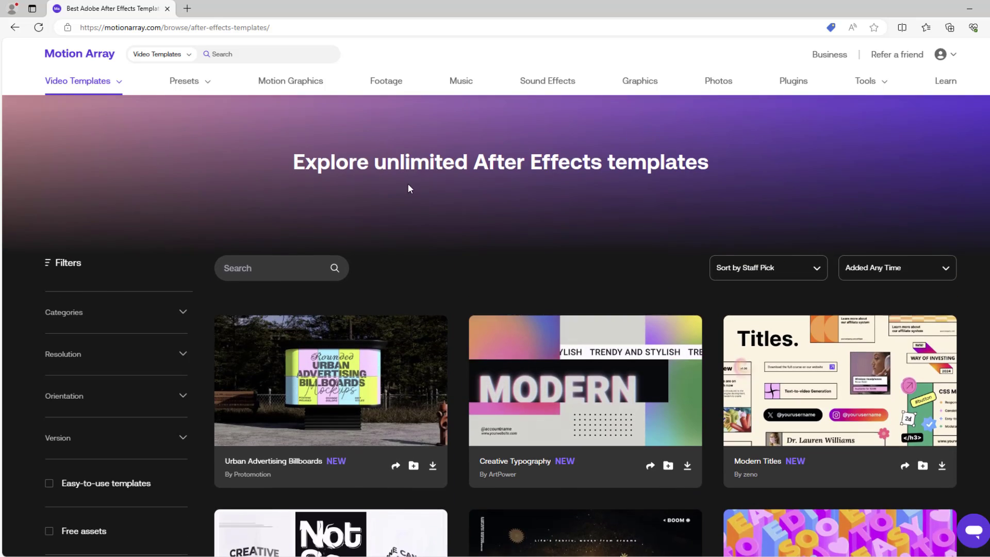
scroll(66, 242, down, 1)
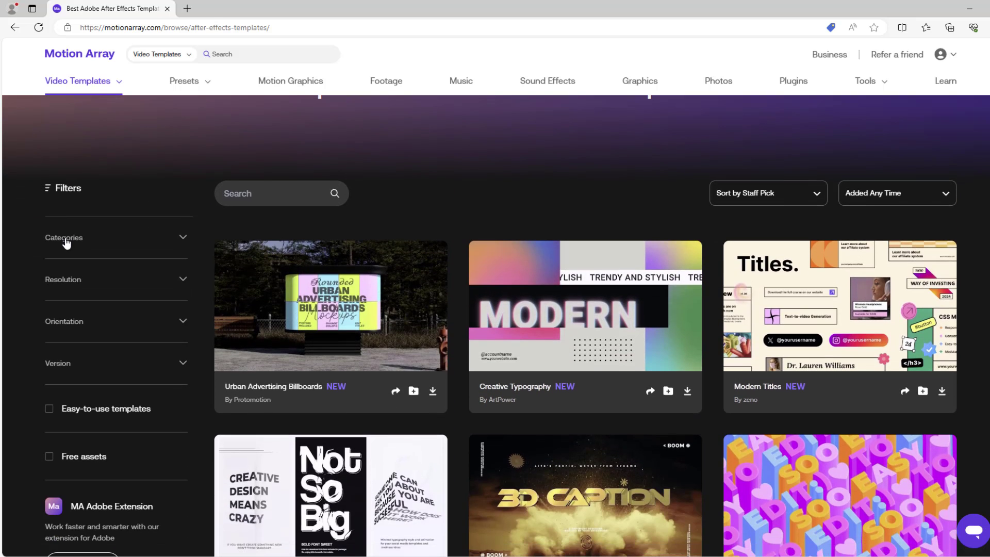
click(182, 238)
scroll(178, 288, down, 8)
click(174, 336)
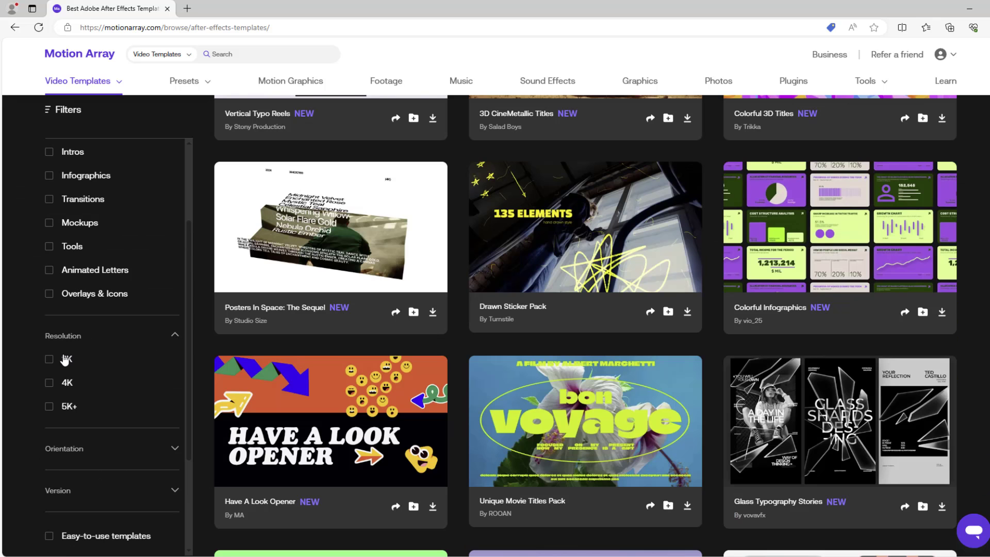
Expand the Orientation and Version filters and look through the remaining filter options for the templates
scroll(73, 372, down, 3)
click(31, 330)
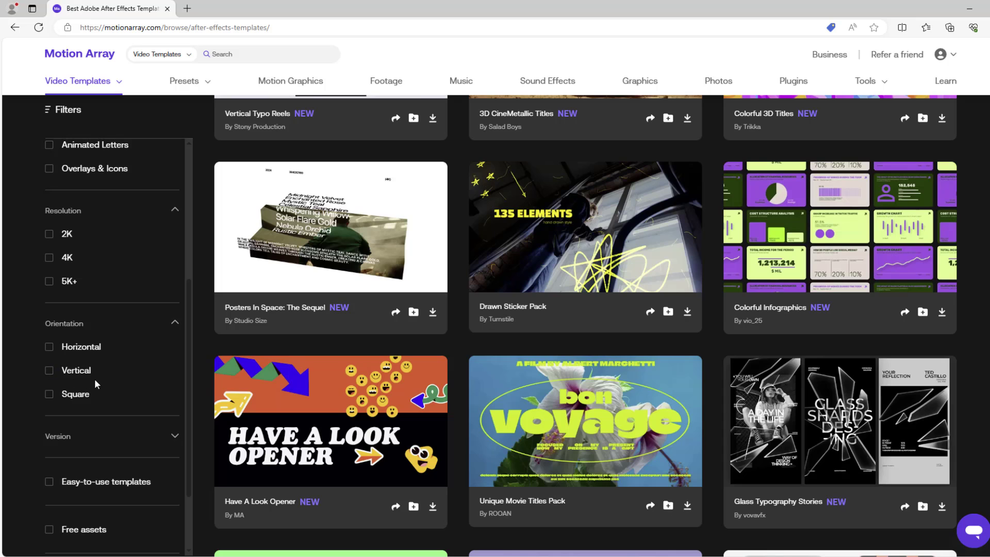
scroll(98, 380, down, 2)
click(174, 376)
scroll(176, 381, down, 1)
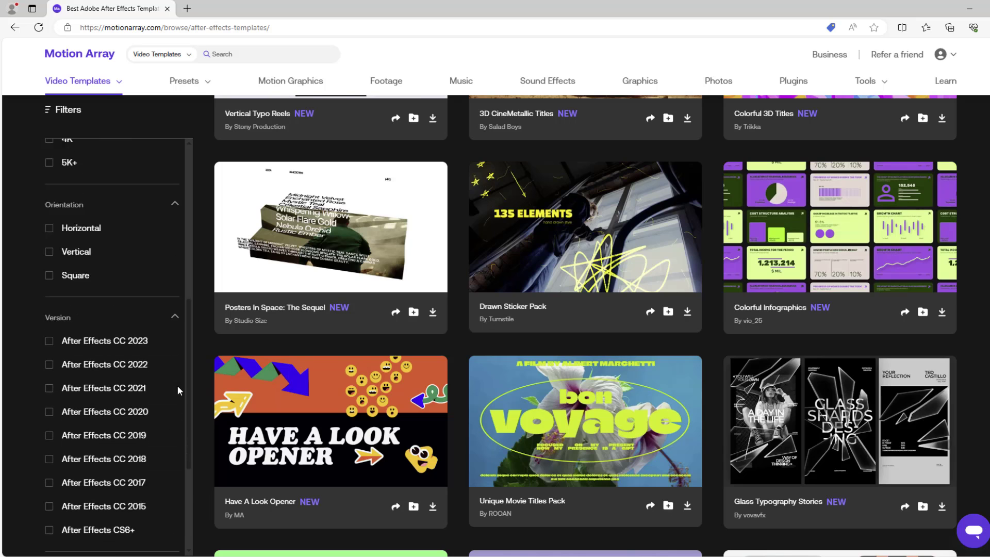
scroll(177, 390, down, 1)
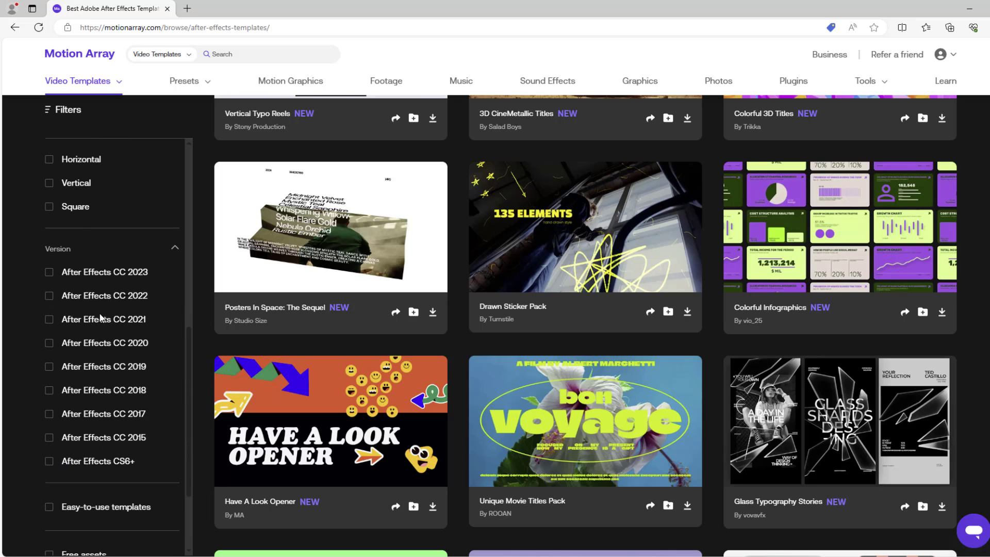
scroll(113, 326, down, 4)
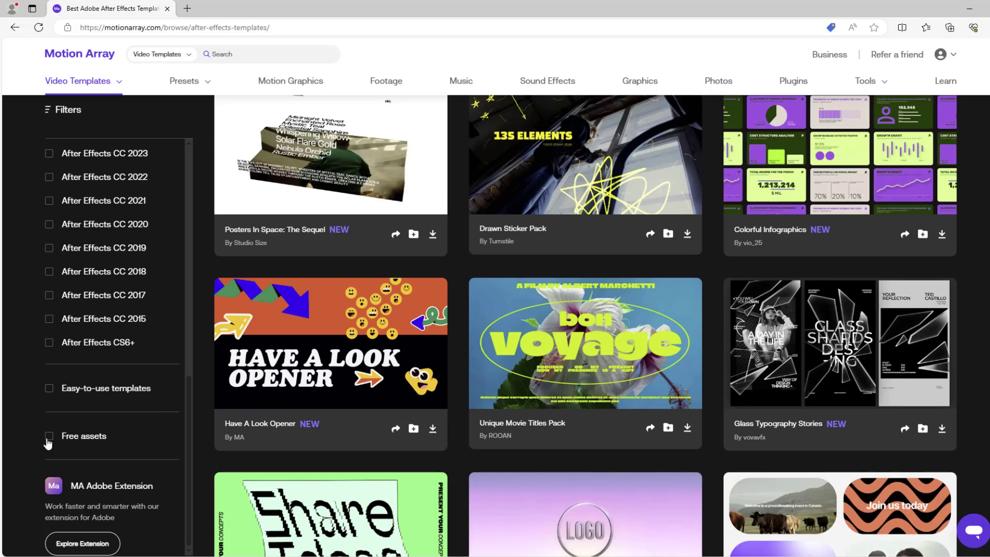
Limit the After Effects templates to free assets and browse the results
click(48, 439)
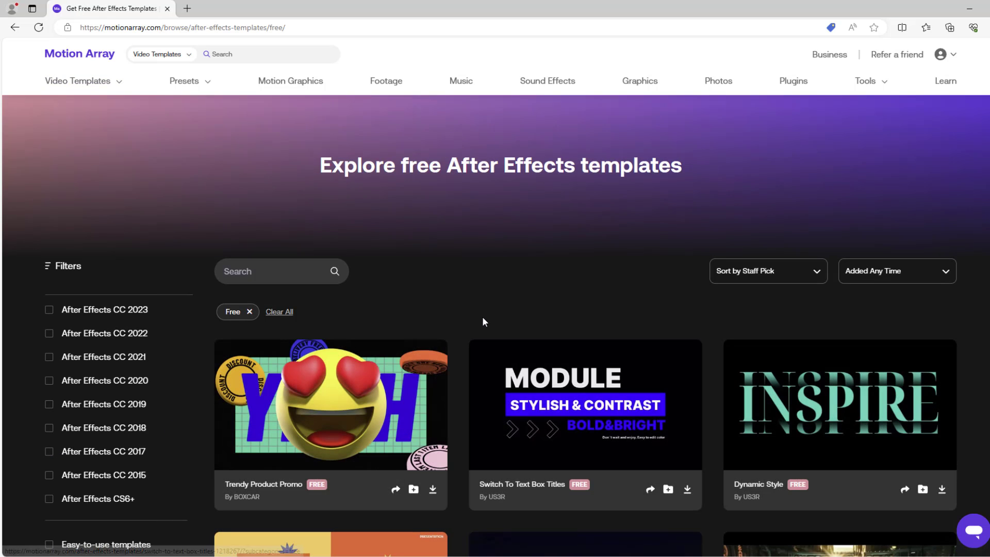
scroll(966, 231, down, 15)
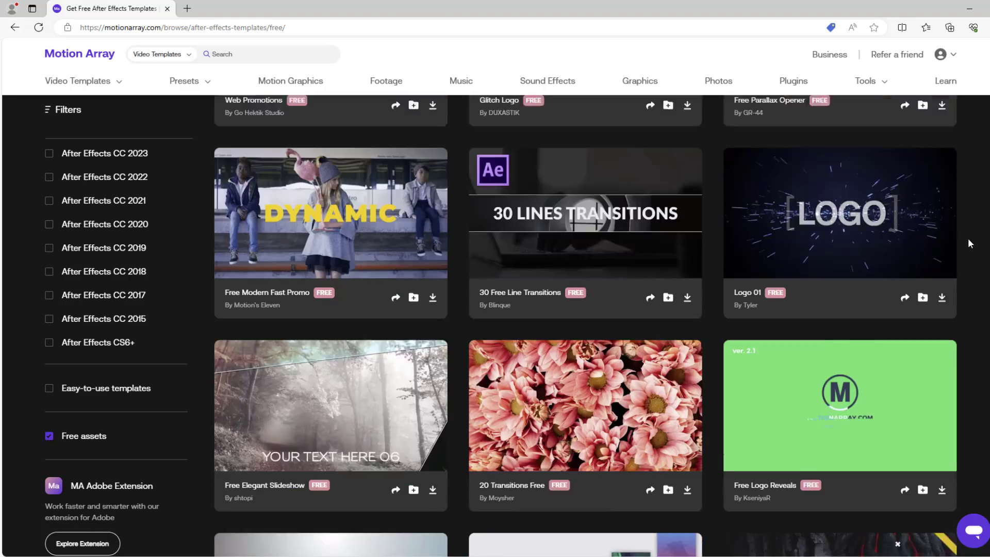
scroll(971, 238, down, 20)
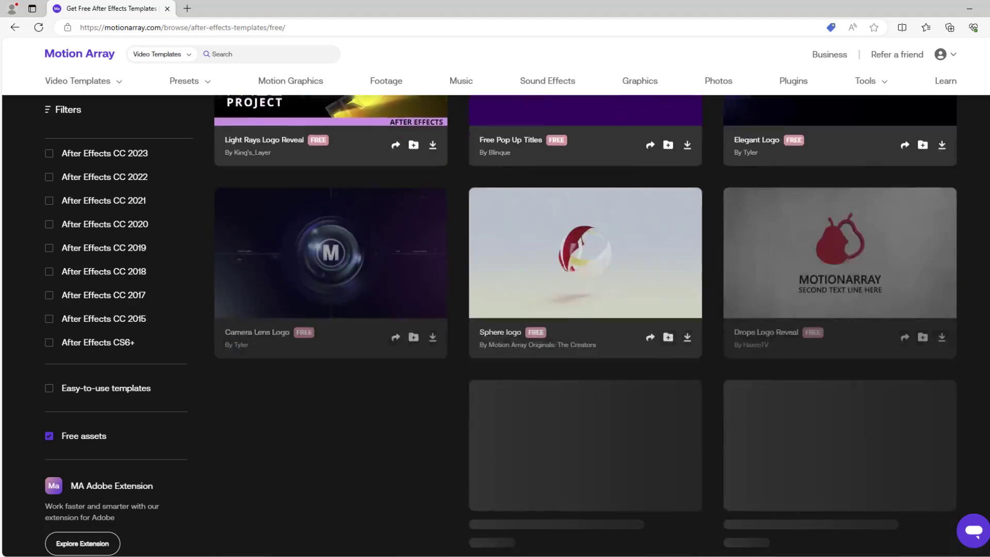
scroll(575, 194, up, 20)
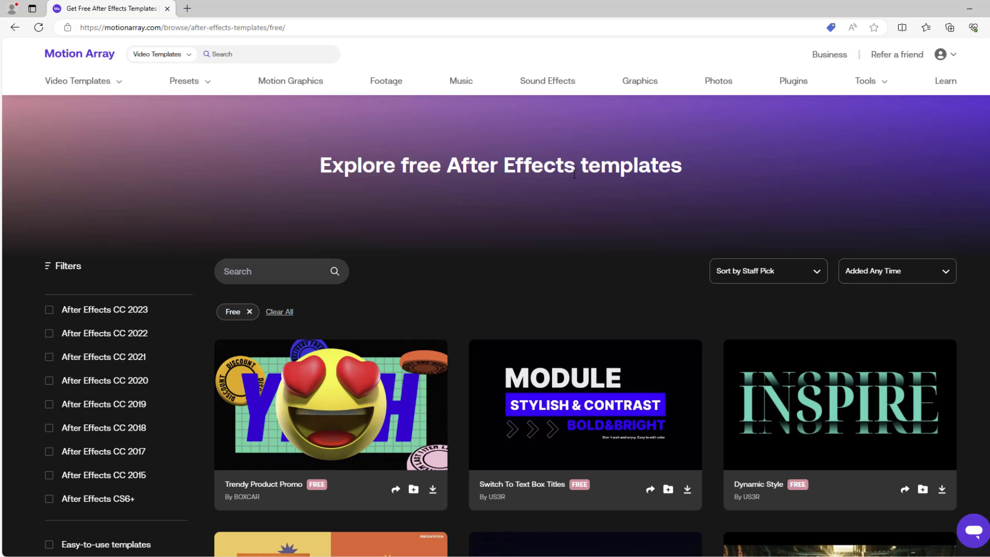
Open the Footage category and look through the stock videos and their filter options
click(397, 92)
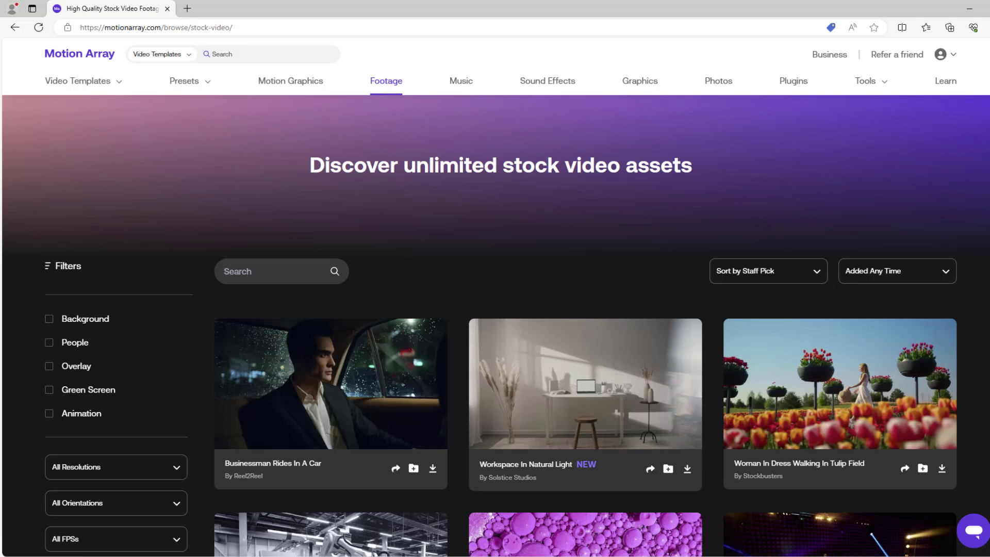
scroll(680, 196, down, 15)
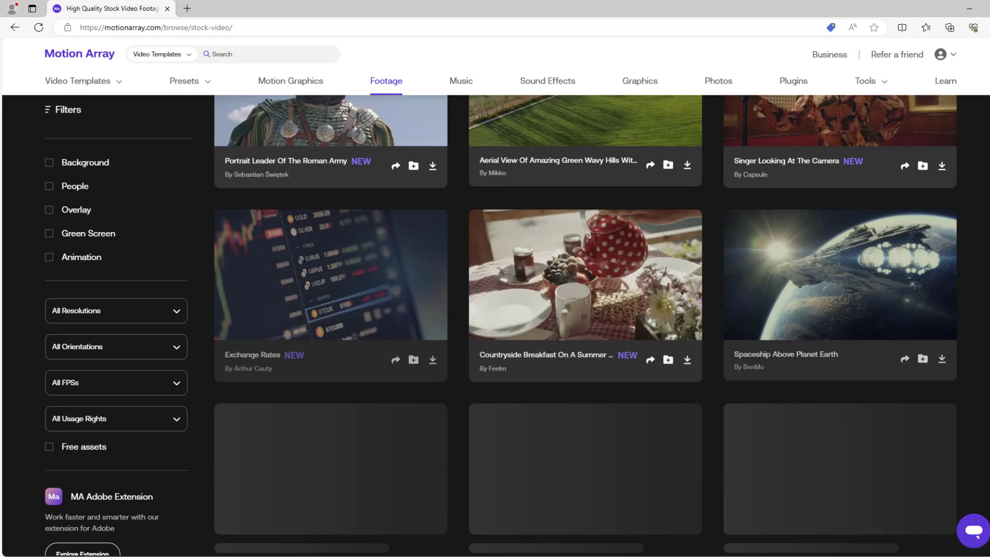
scroll(128, 309, down, 1)
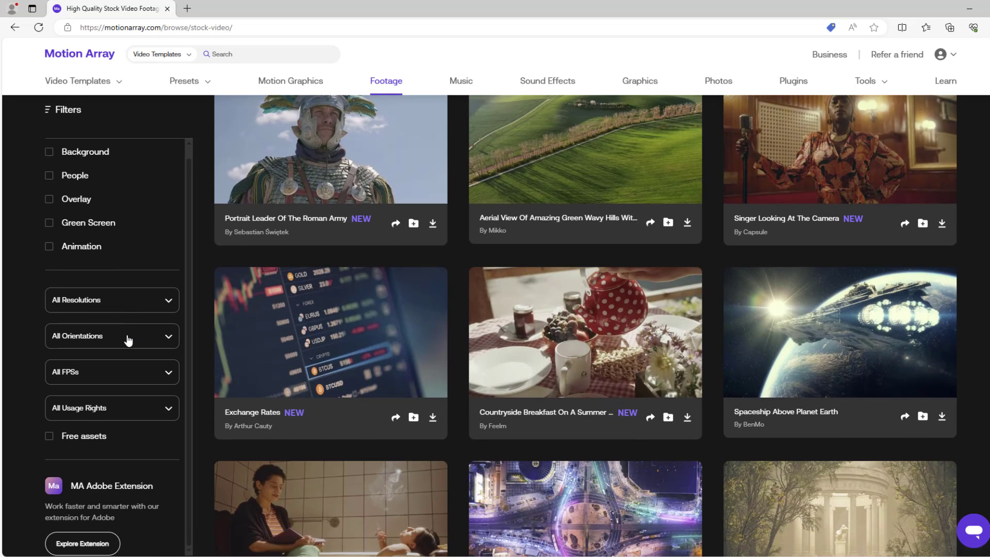
scroll(107, 341, down, 3)
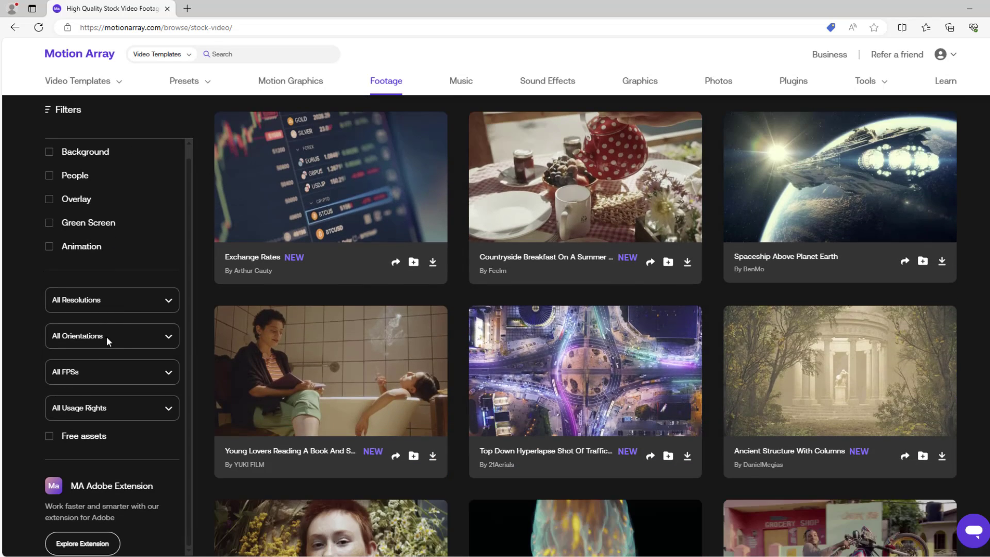
Limit the stock footage to free assets and browse the free videos
click(65, 436)
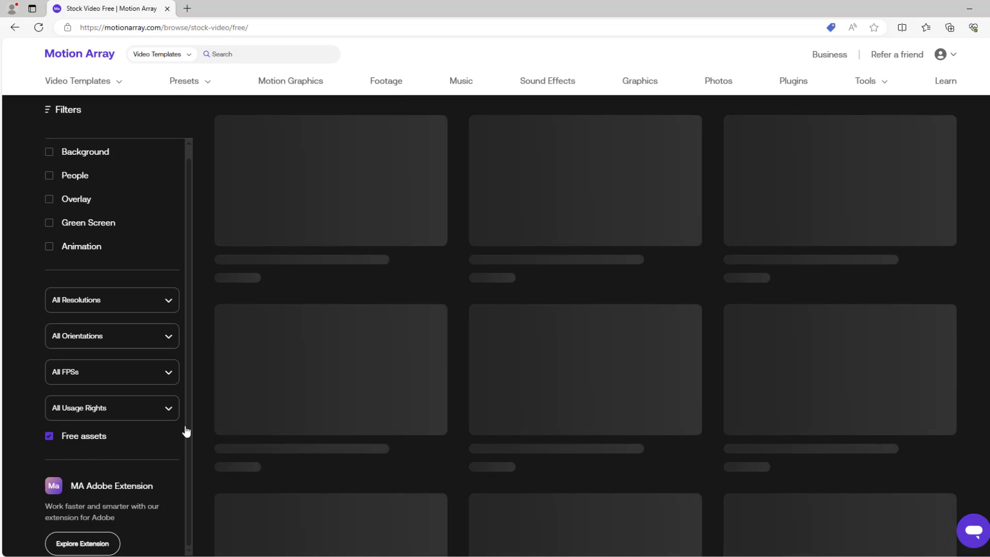
scroll(65, 436, down, 10)
scroll(979, 412, down, 15)
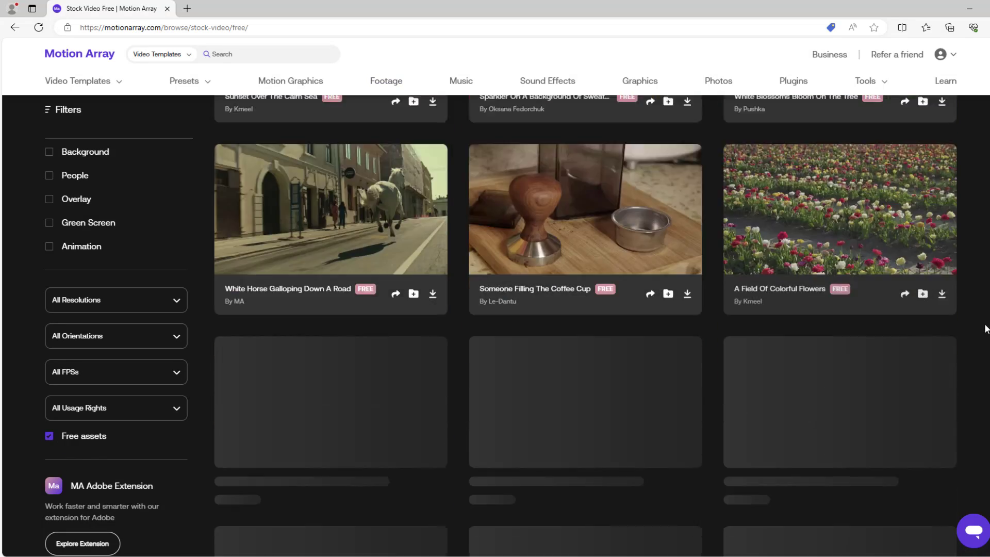
Look through the remaining free stock videos down to the end of the page and back up
scroll(978, 465, down, 5)
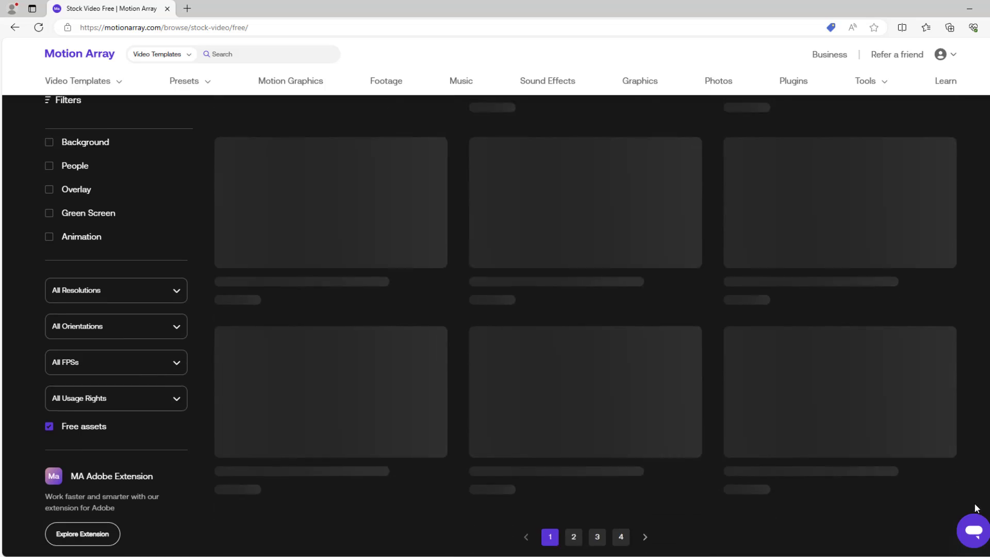
scroll(969, 497, up, 8)
scroll(964, 206, up, 10)
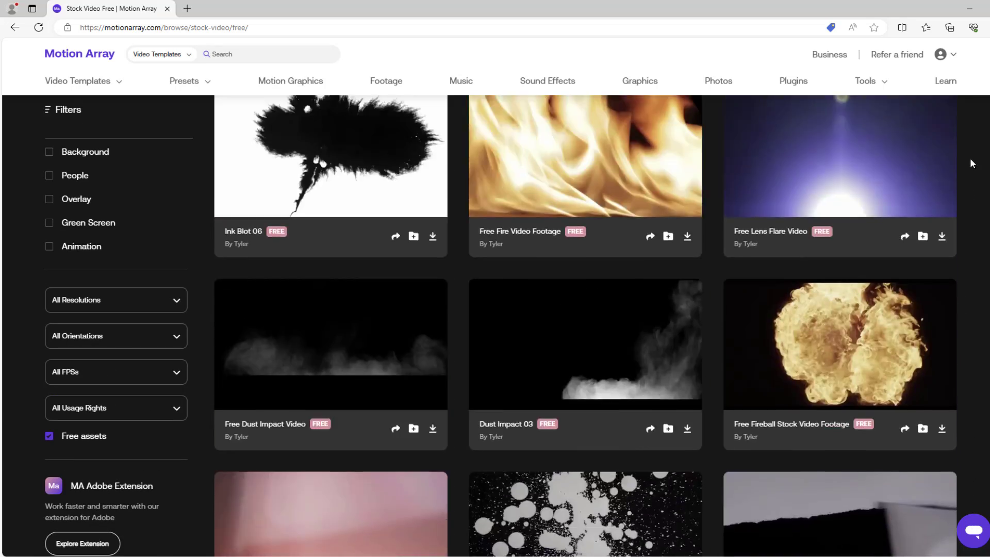
In After Effects, shift cartoon clip [2] to start at about 0:00:00:20 and place its flame over the letter E
click(87, 441)
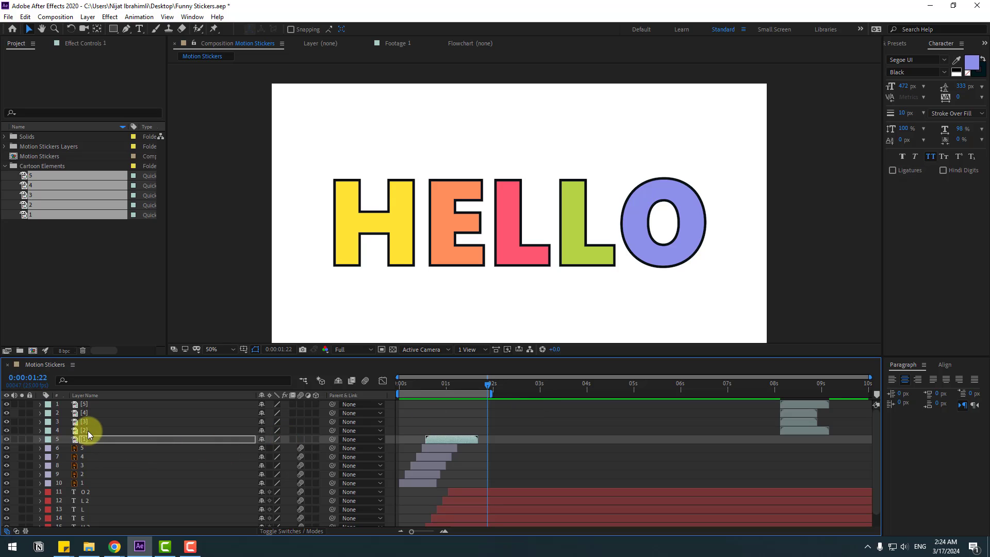
click(88, 431)
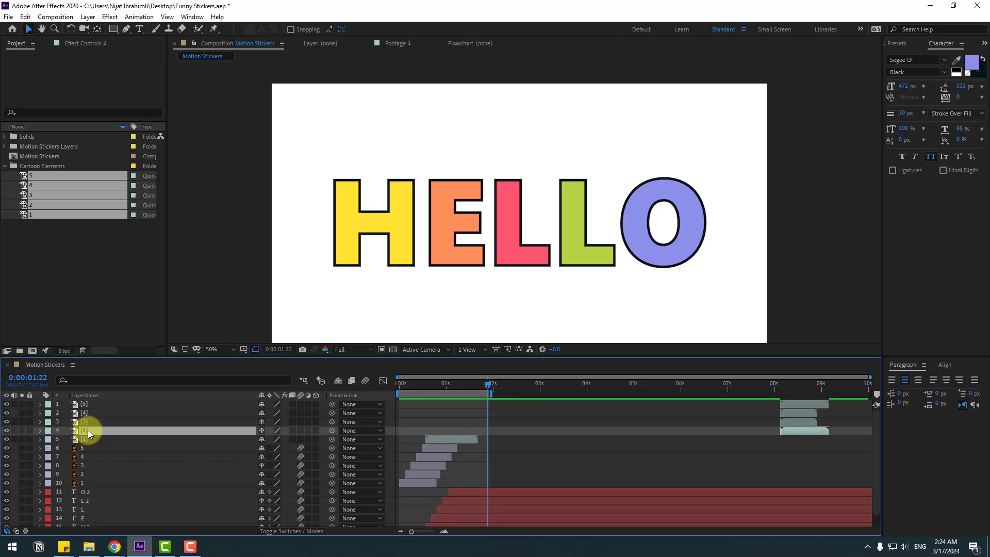
drag(787, 430, 499, 433)
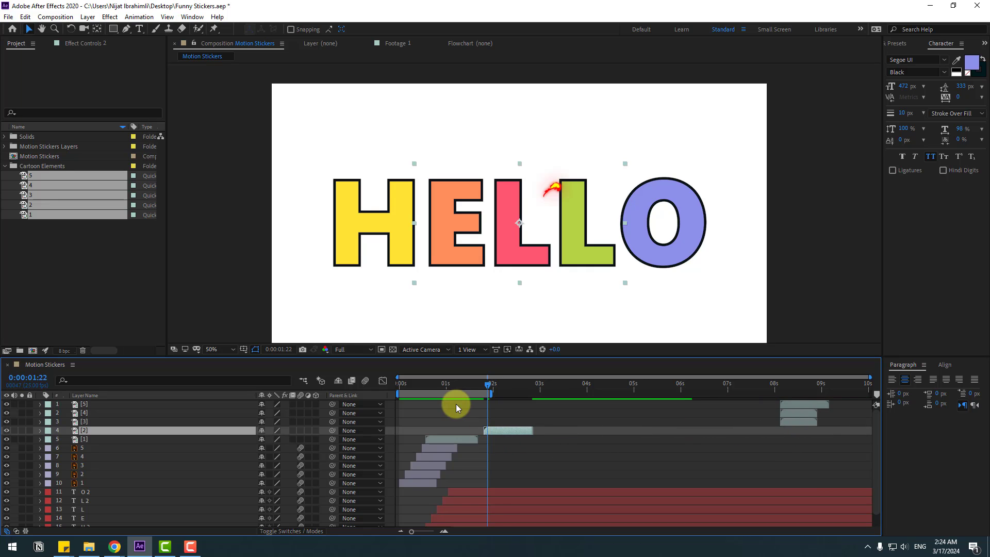
click(438, 385)
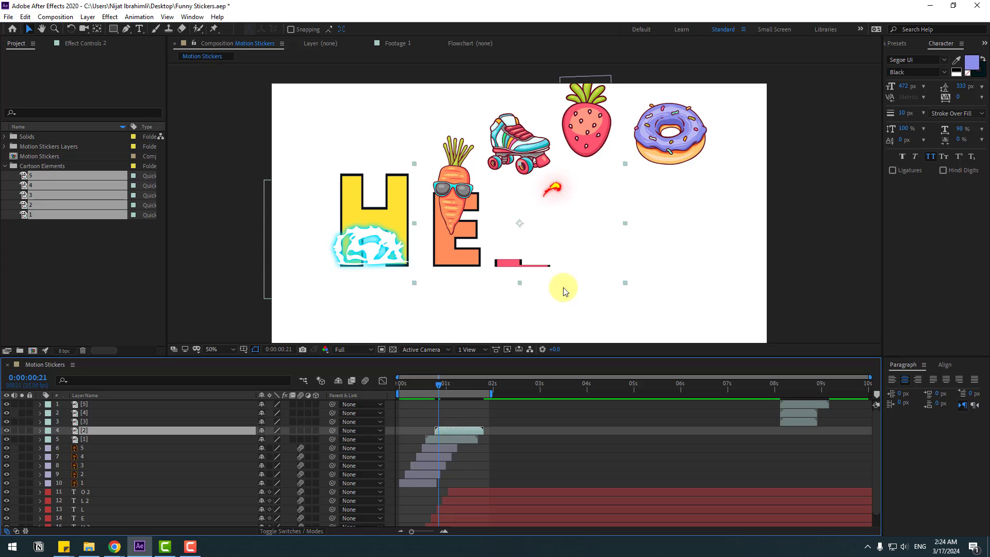
drag(548, 190, 447, 221)
Preview the animation with the flame clip and extend the work area to end just before 4 seconds
drag(427, 380, 456, 382)
key(space)
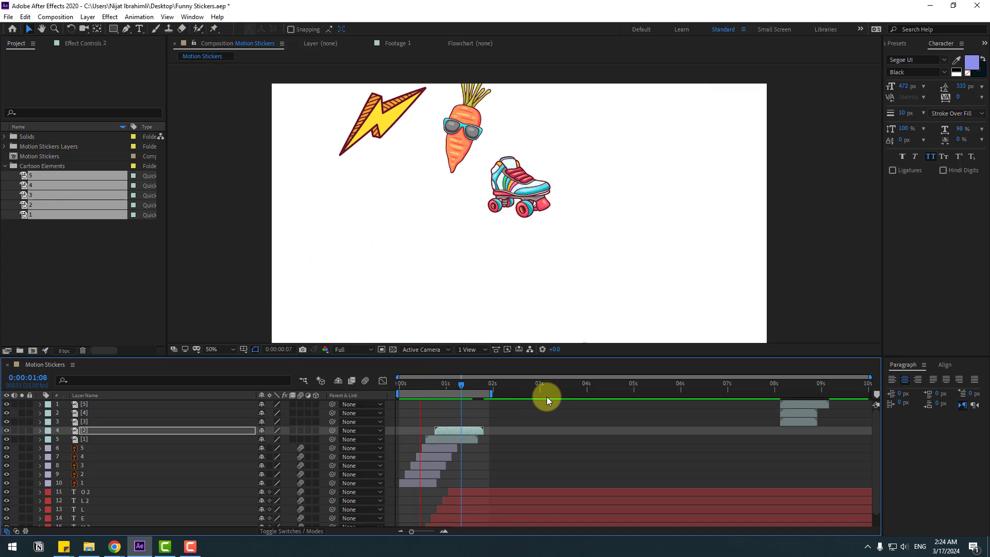
key(space)
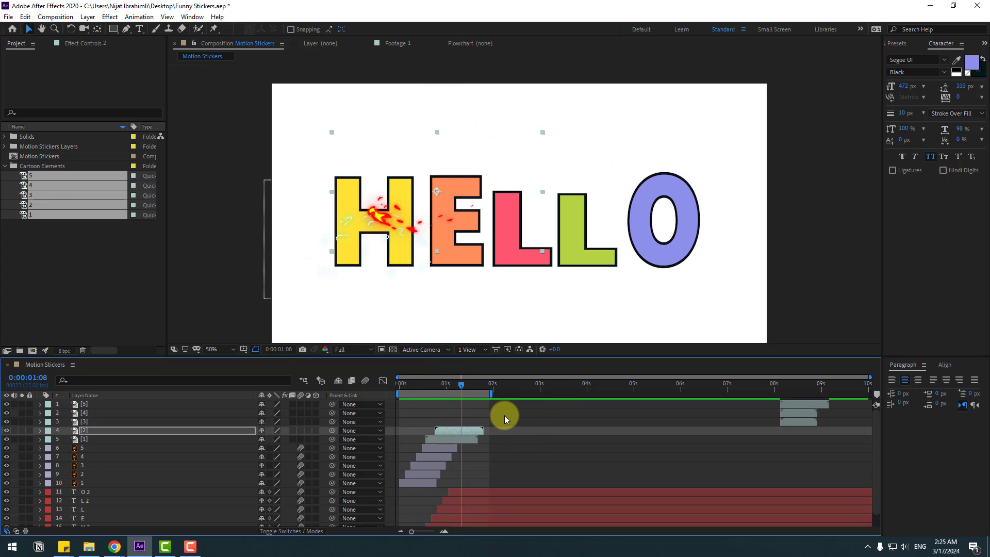
drag(492, 394, 580, 394)
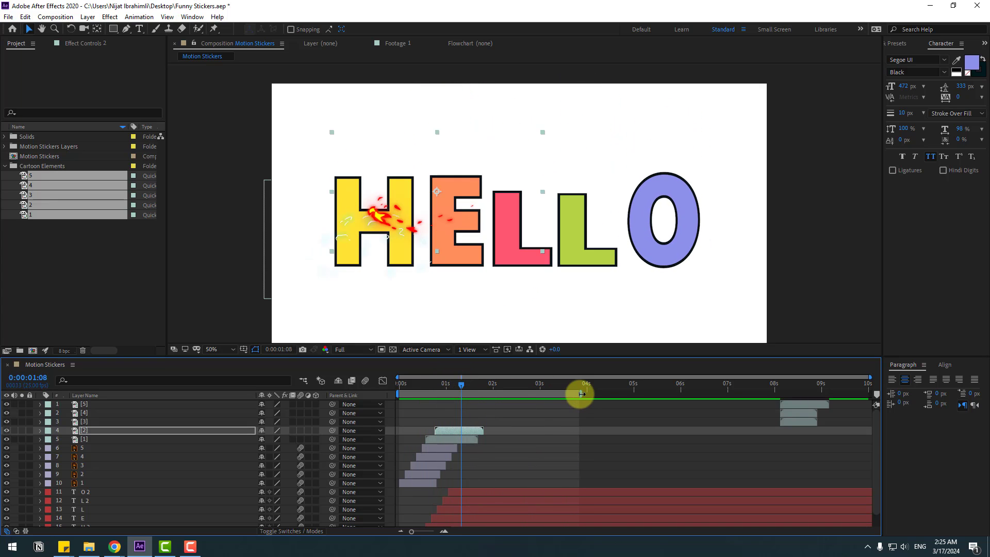
Shift cartoon clip [3] to start just before 1 second and place its splash at the base of the first L
click(85, 421)
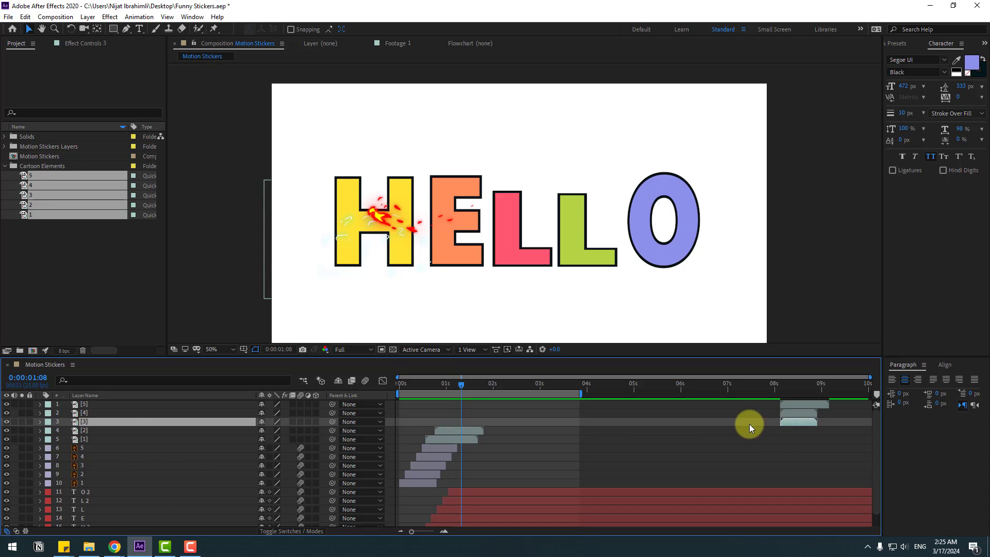
drag(793, 422, 467, 432)
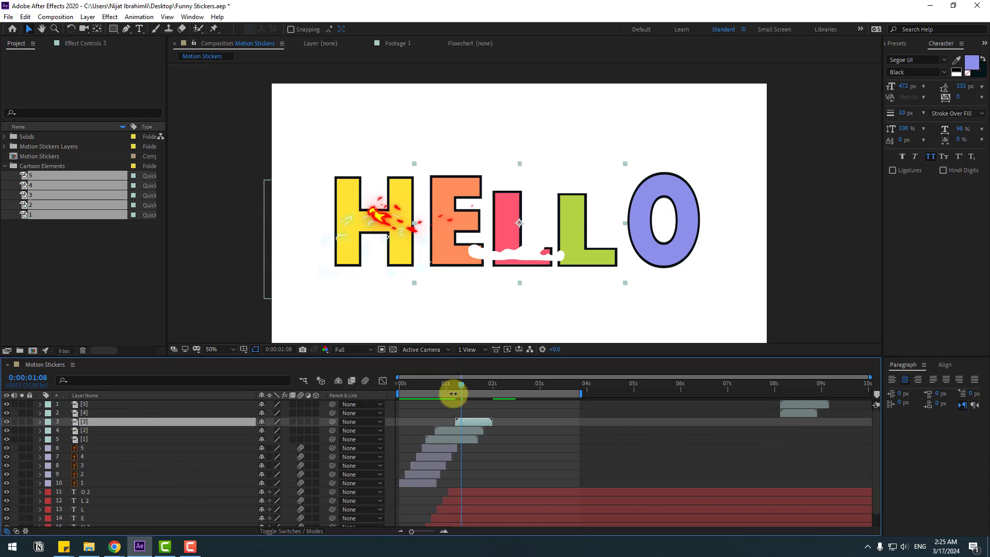
drag(436, 383, 444, 384)
drag(453, 420, 449, 419)
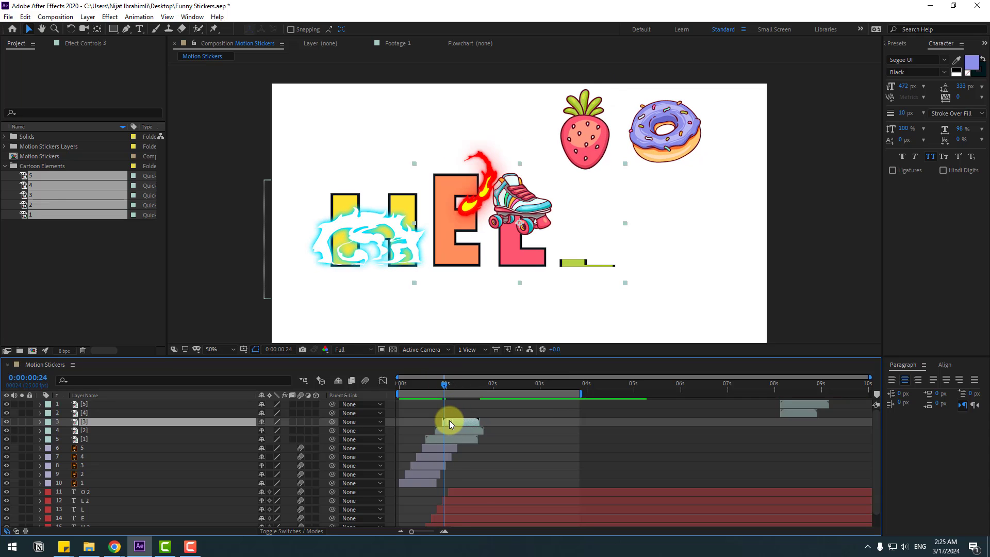
drag(534, 256, 541, 261)
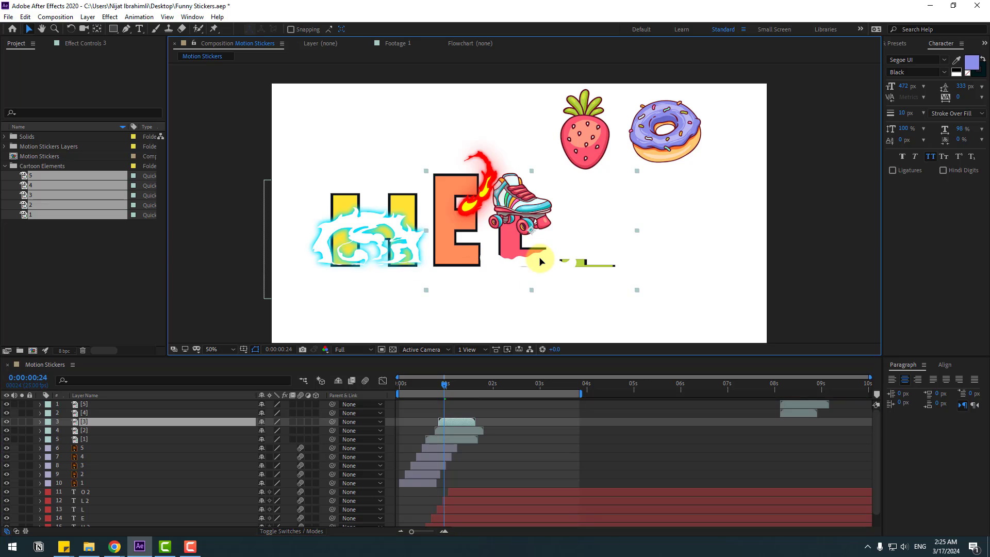
Fine-tune clip [3] to start slightly later, at about 0:00:00:23, and play back the animation to check its timing
drag(425, 382, 447, 384)
drag(448, 422, 453, 419)
key(Page_Up)
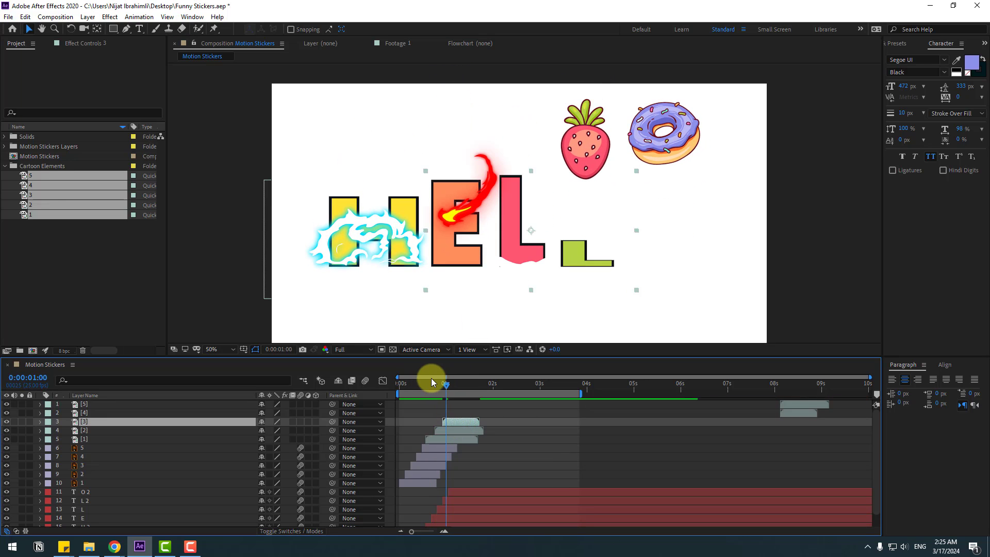
drag(428, 382, 465, 386)
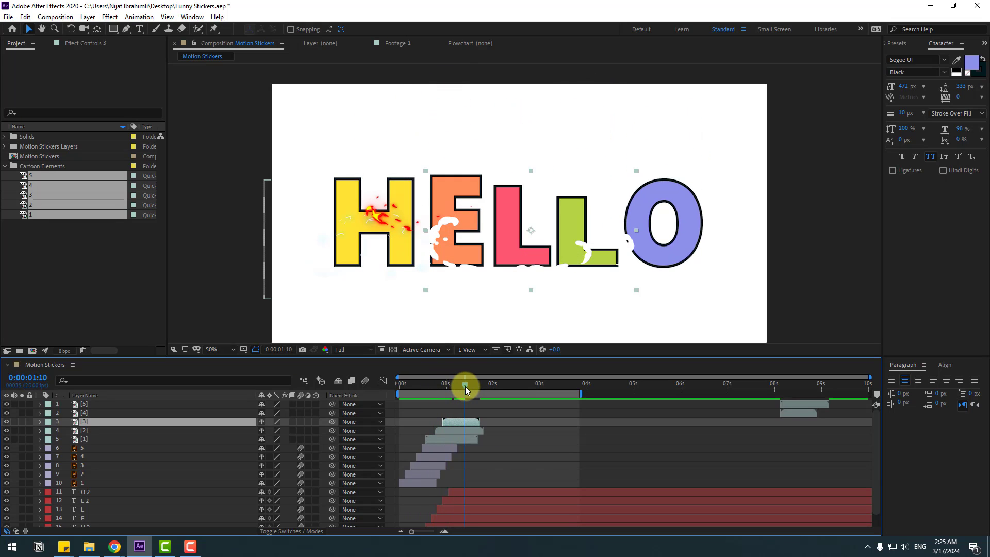
key(space)
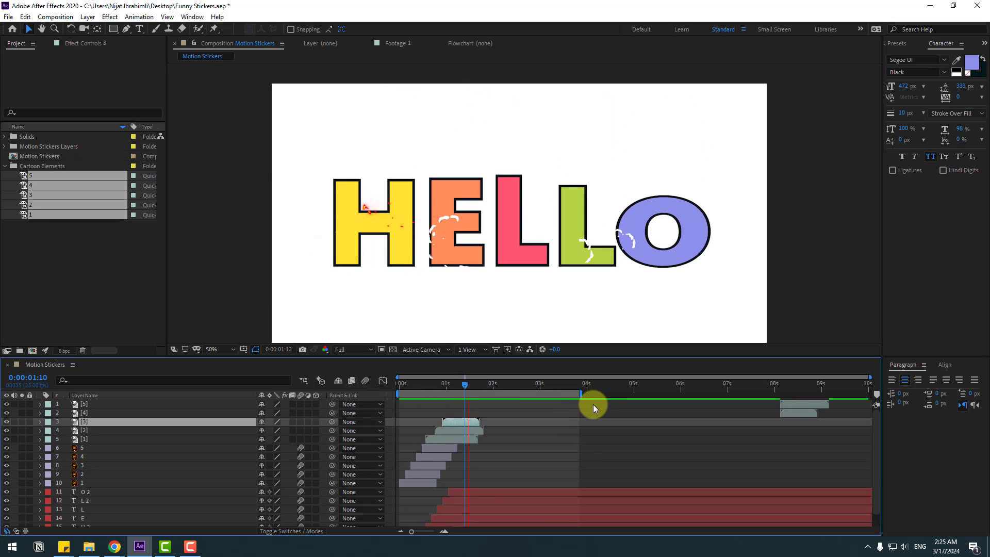
drag(453, 383, 490, 383)
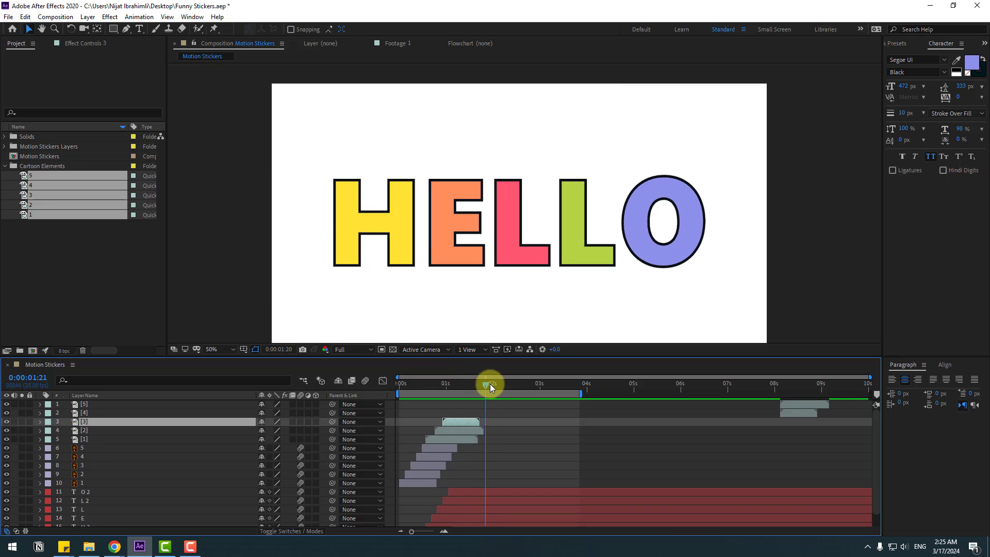
Shift cartoon clip [4] to start at about 0:00:00:24 and place its swirl over the second L, beneath the strawberry
click(86, 415)
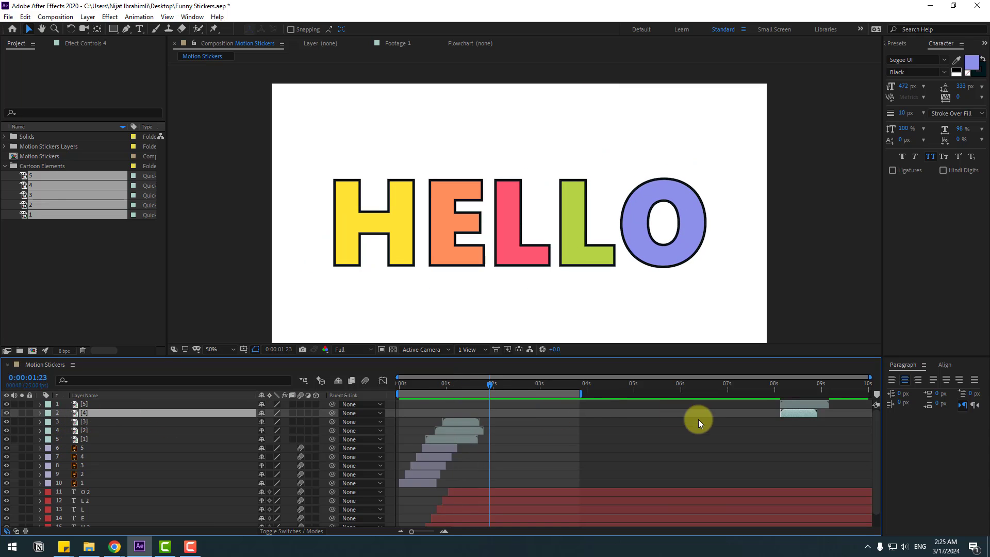
drag(786, 413, 512, 416)
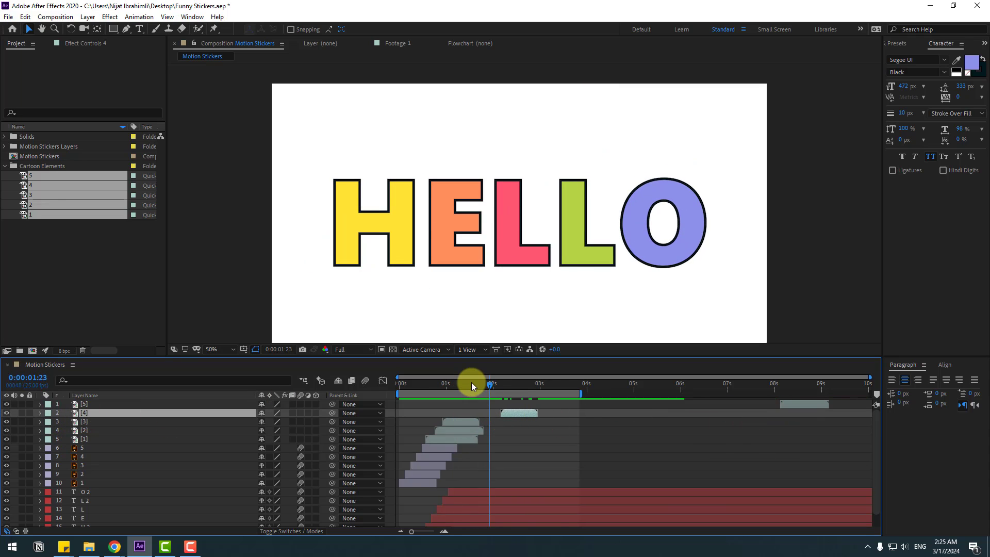
drag(471, 382, 450, 382)
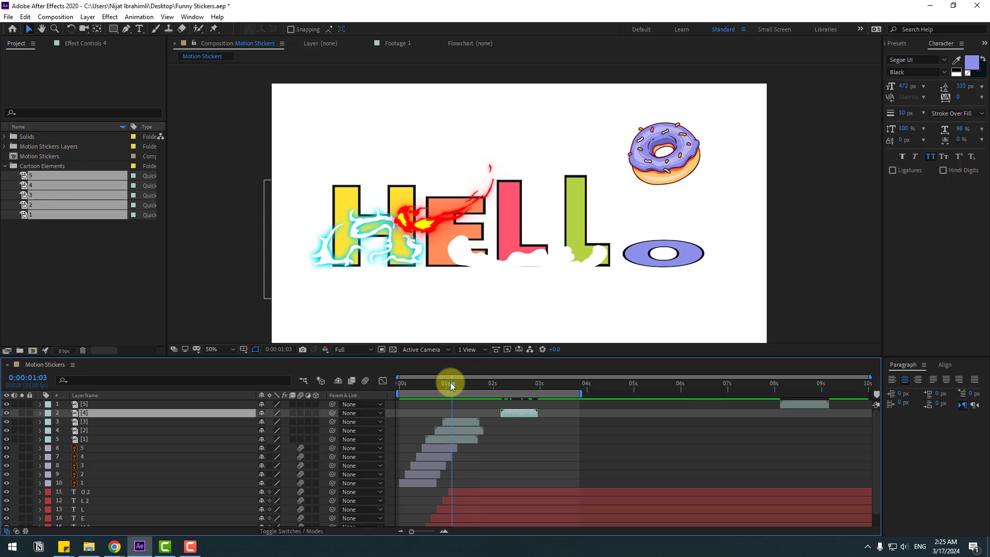
drag(495, 409, 457, 413)
click(534, 261)
drag(534, 262, 581, 214)
drag(447, 384, 452, 386)
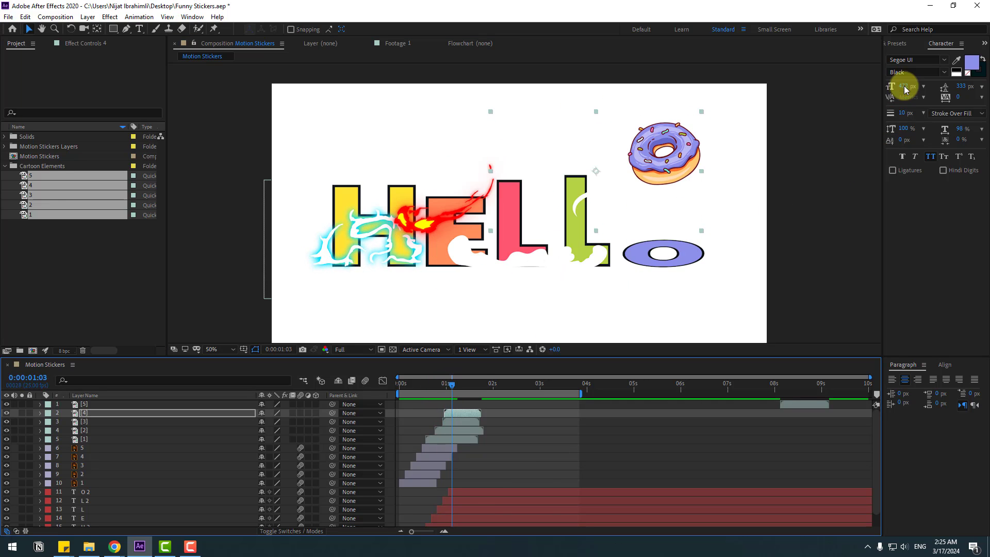
Apply the Fill effect to clip [4] and sample its colour from the strawberry's yellow-green leaves
click(899, 43)
click(919, 56)
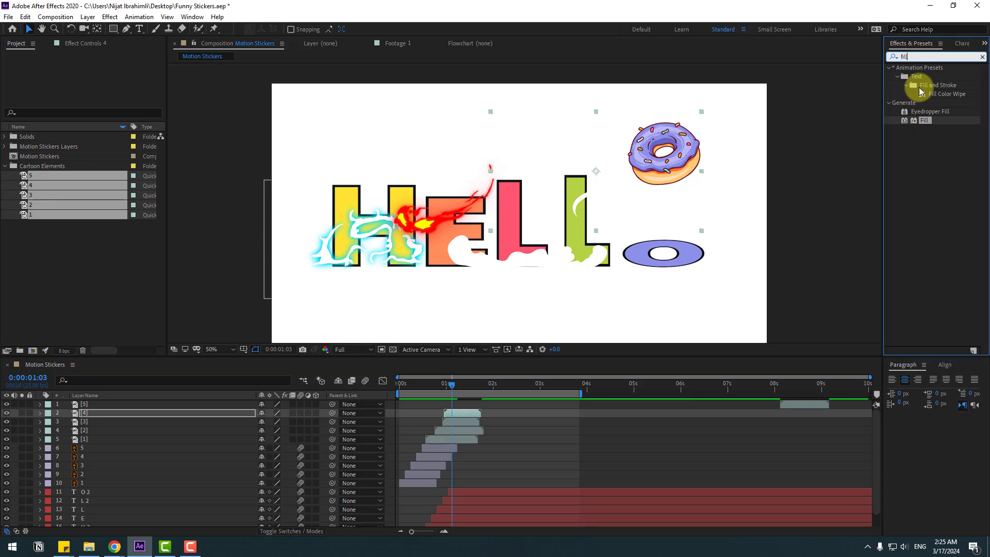
mouse_move(918, 122)
mouse_down()
mouse_move(934, 142)
mouse_move(108, 440)
mouse_move(83, 414)
mouse_up()
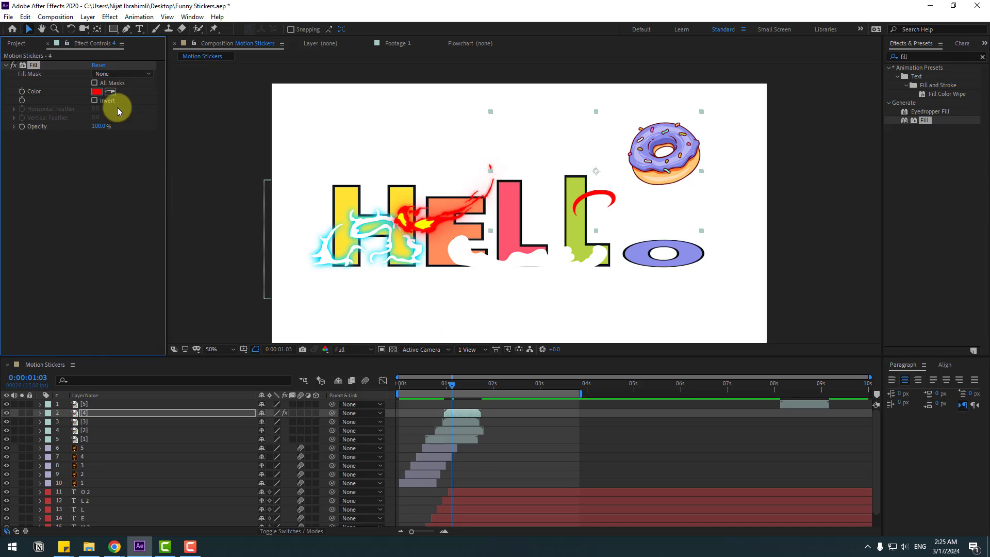
drag(451, 385, 450, 385)
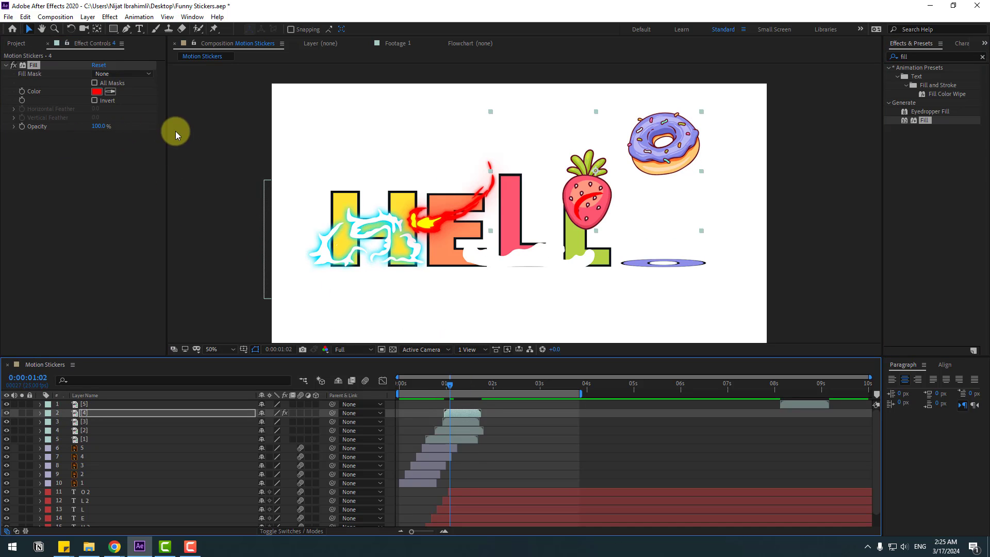
click(110, 92)
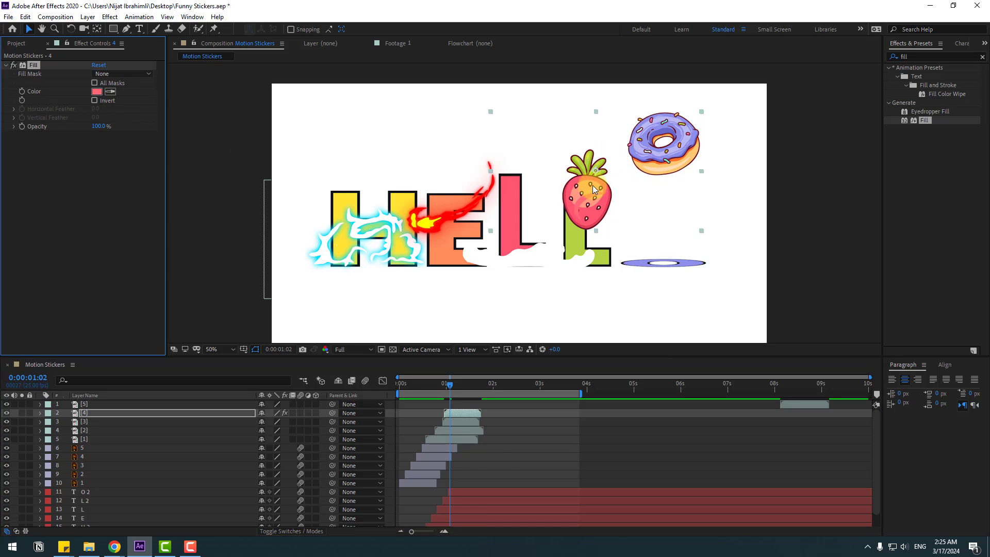
click(114, 93)
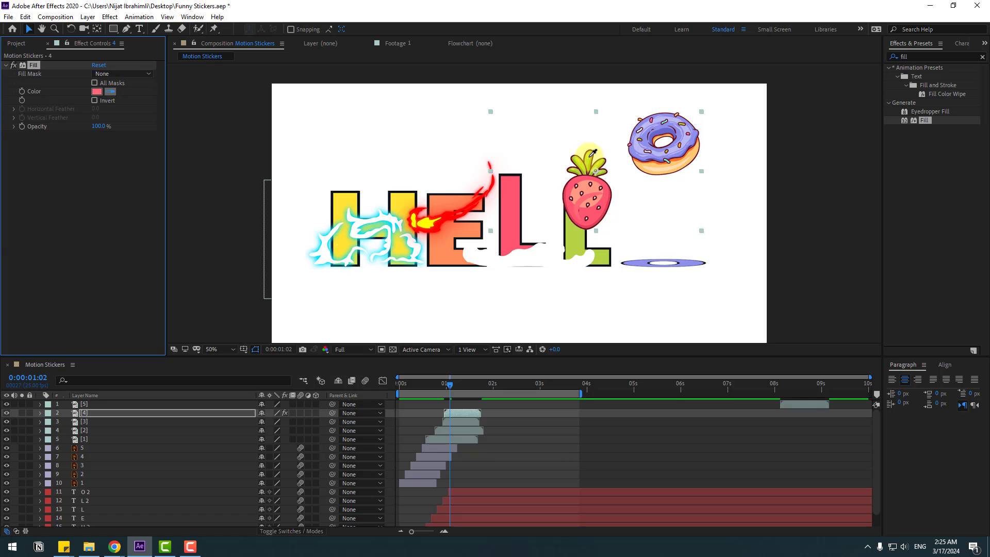
mouse_move(437, 383)
mouse_down()
mouse_move(462, 389)
mouse_move(440, 388)
mouse_up()
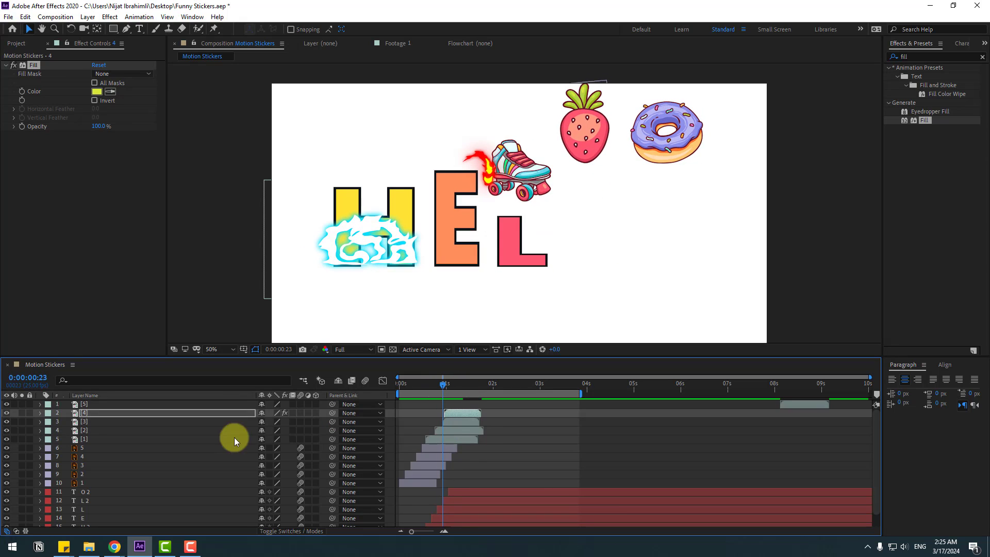
Apply the Fill effect to clip [3] and sample its colour from the light blue of the roller skate
click(82, 423)
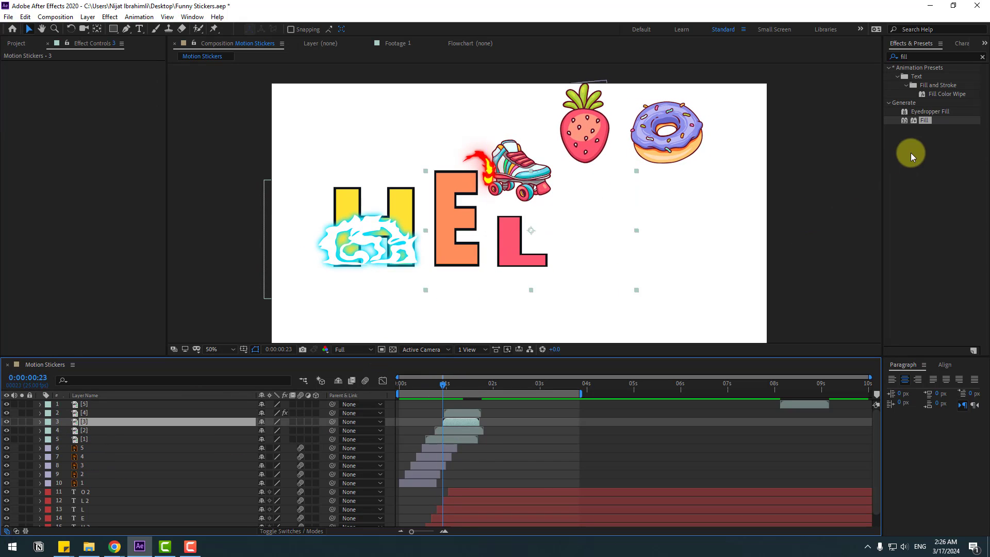
drag(922, 127, 464, 421)
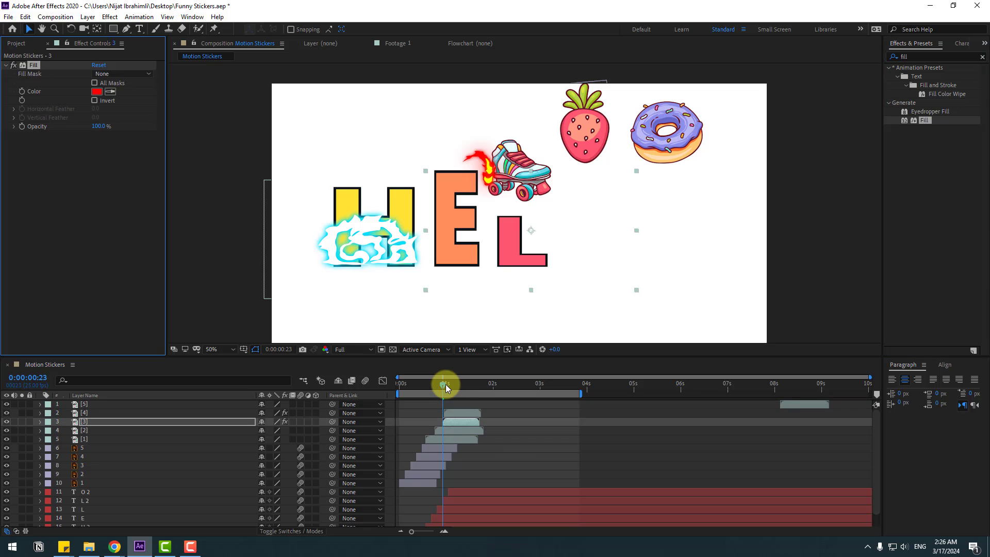
click(447, 384)
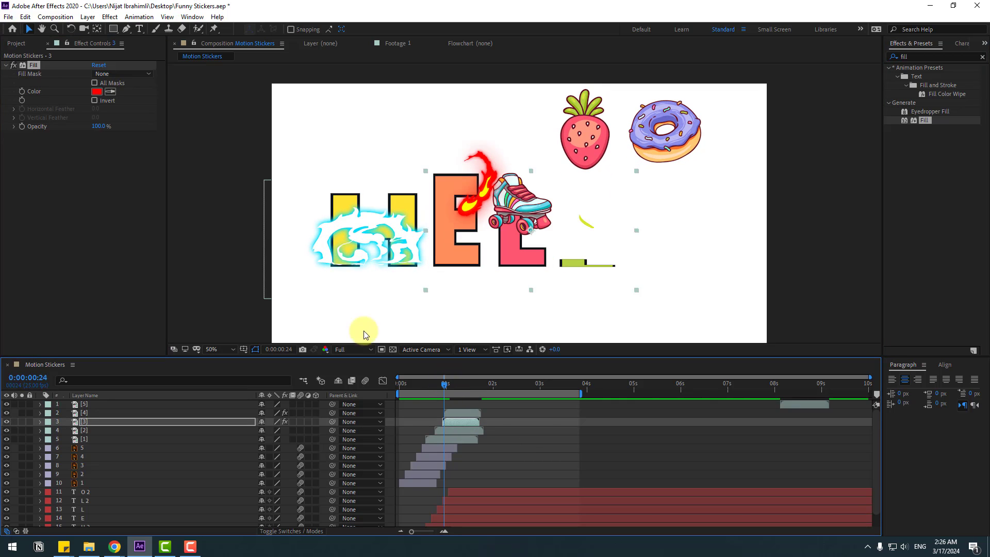
click(110, 91)
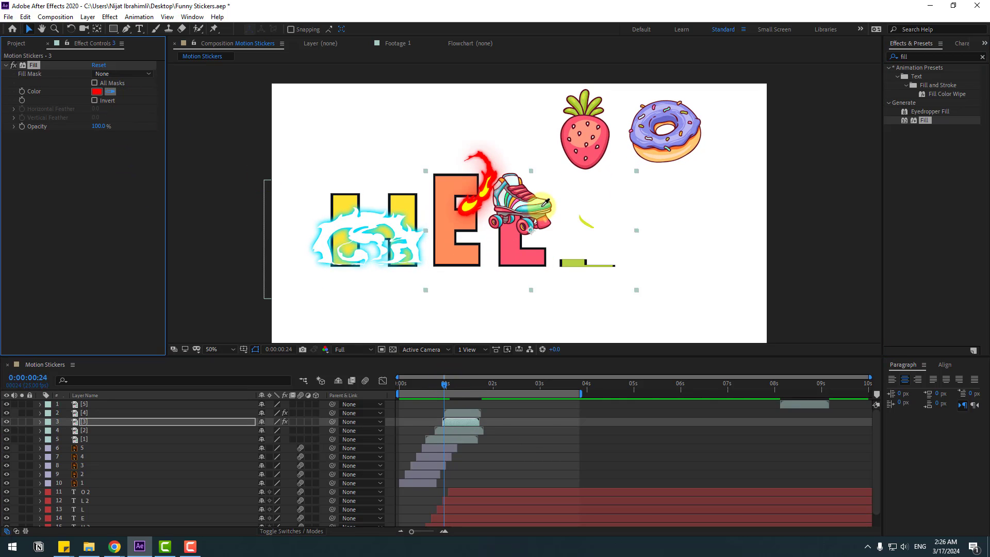
Shift the blue splash clip [3] about one frame earlier and play back the animation to check both recoloured clips
mouse_move(440, 384)
mouse_down()
mouse_move(458, 386)
mouse_move(436, 388)
mouse_move(444, 384)
mouse_up()
drag(451, 422, 449, 421)
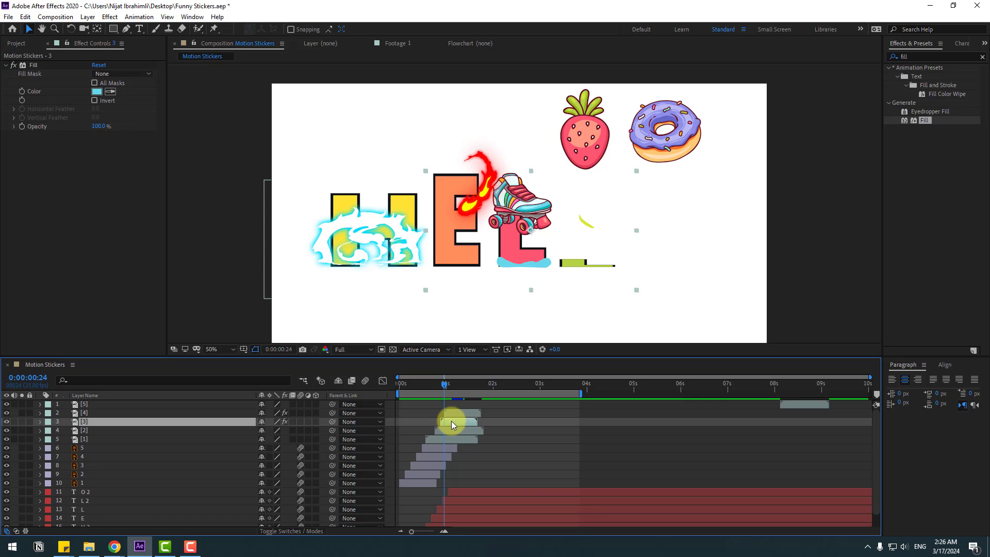
drag(432, 382, 448, 383)
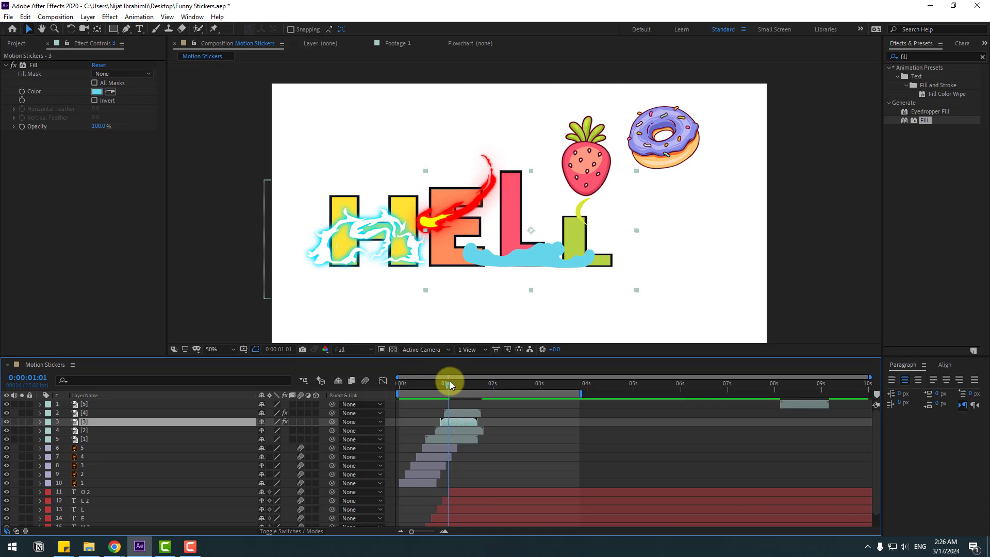
key(space)
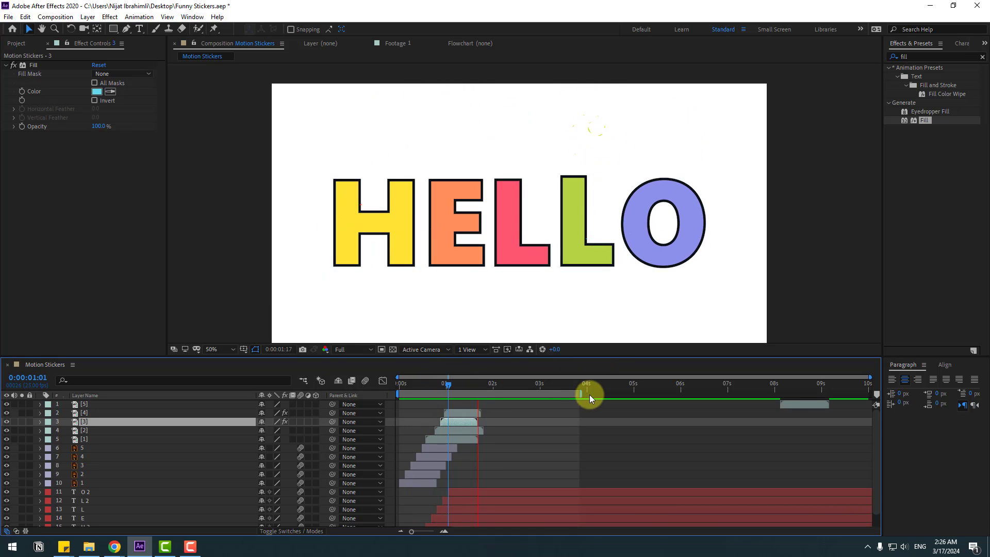
key(space)
drag(450, 385, 462, 385)
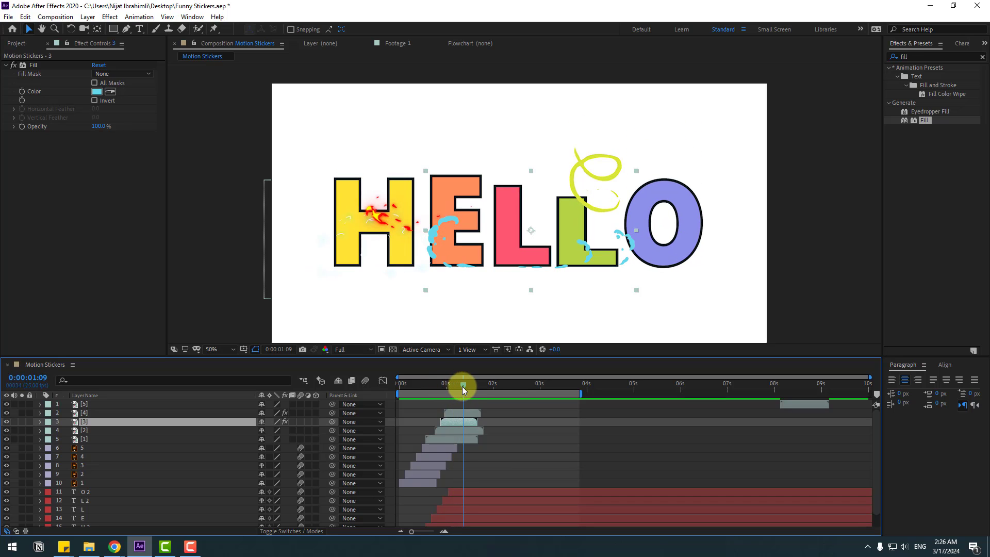
Shift cartoon clip [5] to start at about 0:00:01:00 and place its splash over the letter O, beneath the donut
click(85, 406)
drag(787, 406, 488, 416)
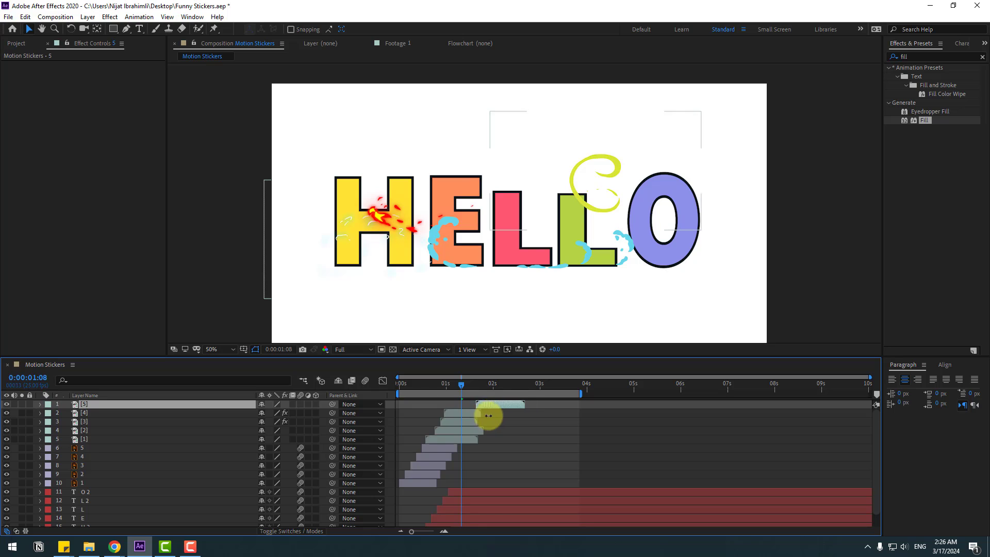
drag(445, 382, 452, 404)
drag(612, 227, 757, 226)
Apply the Fill effect to clip [5] with the donut's light orange dough colour and shift the clip about two frames later
drag(924, 121, 472, 401)
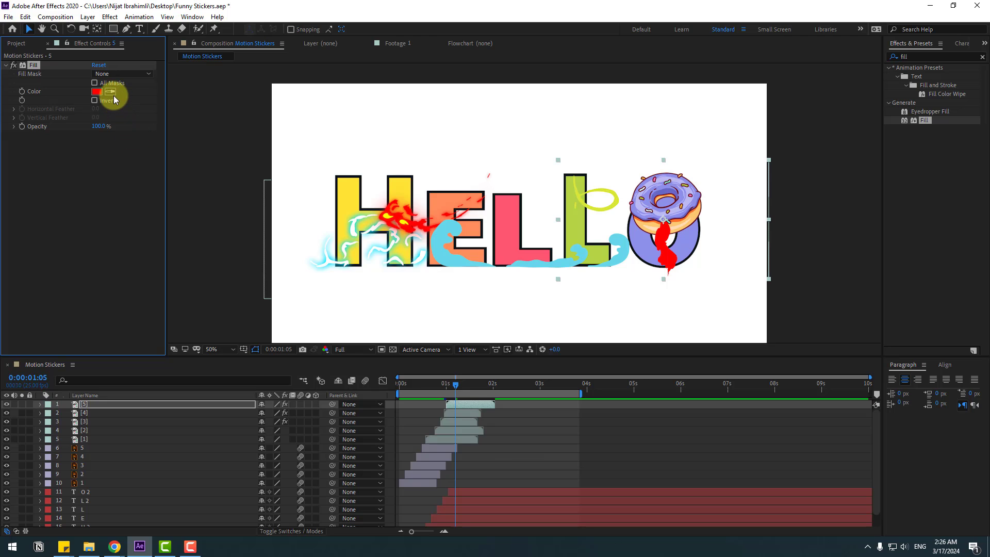
click(693, 215)
drag(435, 384, 473, 389)
Shorten the work area to end at about 3 seconds and play back the whole composition
click(227, 349)
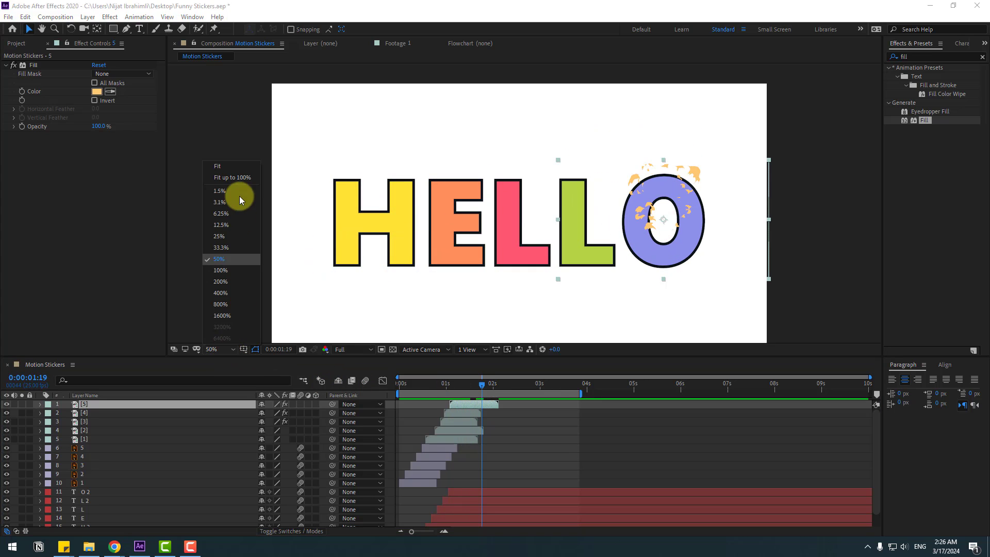
click(241, 172)
drag(576, 391, 538, 392)
key(space)
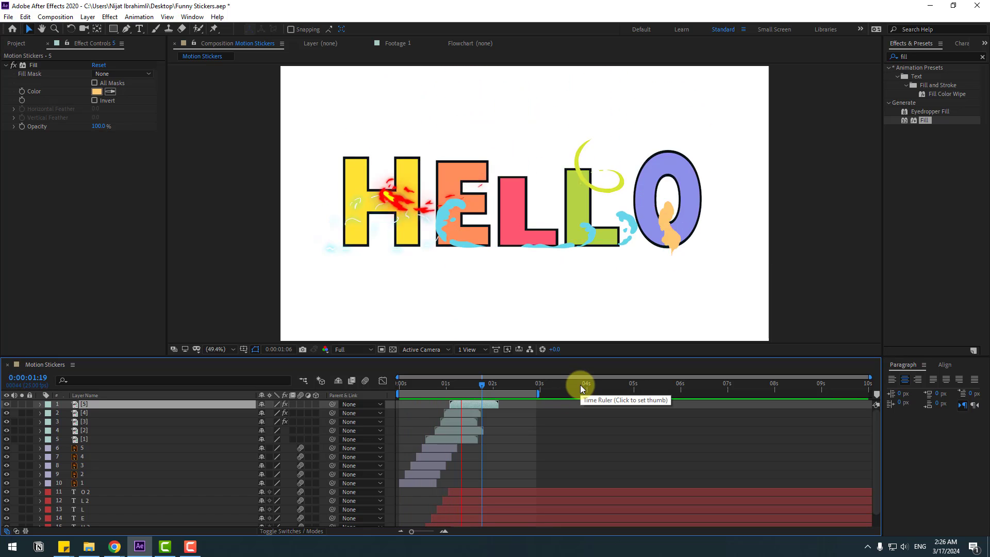
Stop playback, enable motion blur for the Motion Stickers composition and preview the animation with it
click(475, 383)
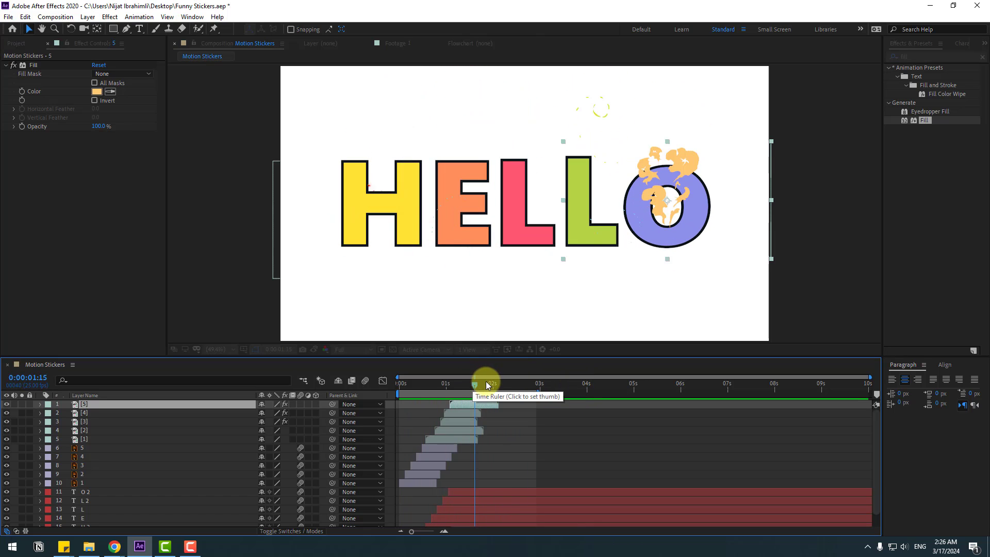
click(261, 415)
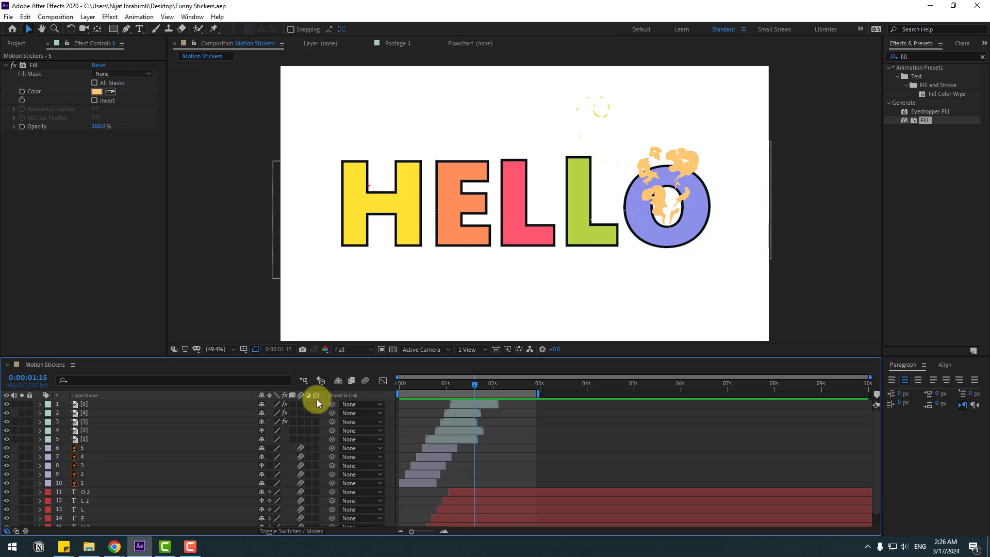
click(364, 381)
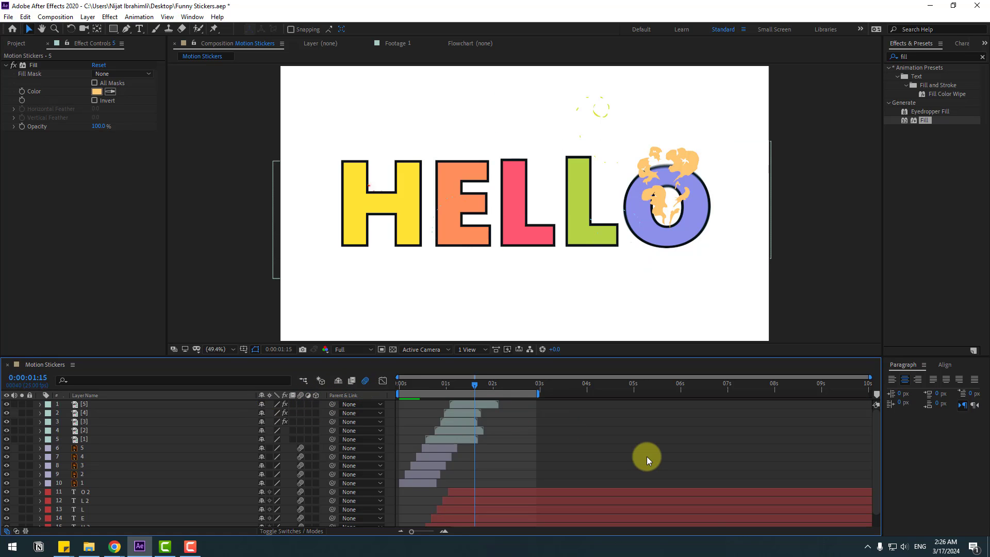
key(space)
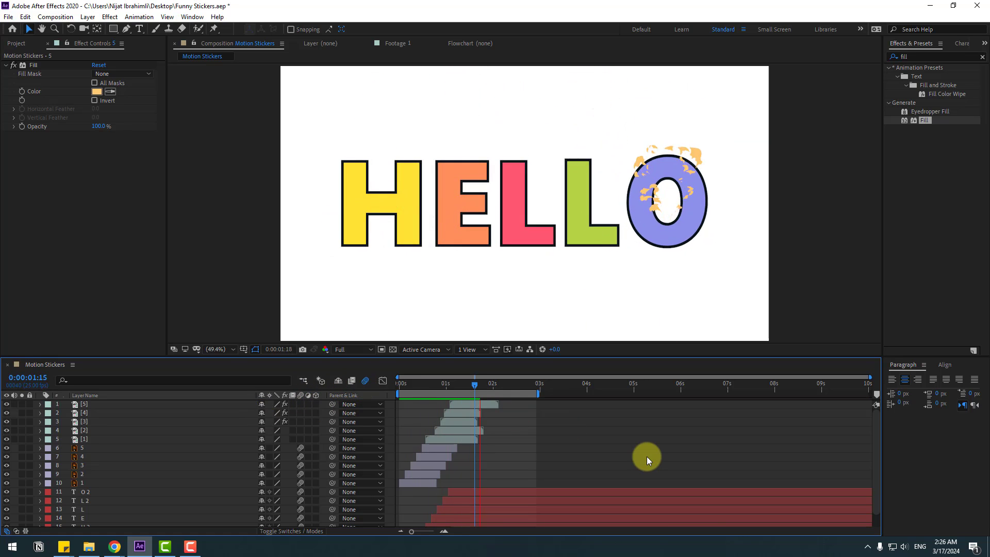